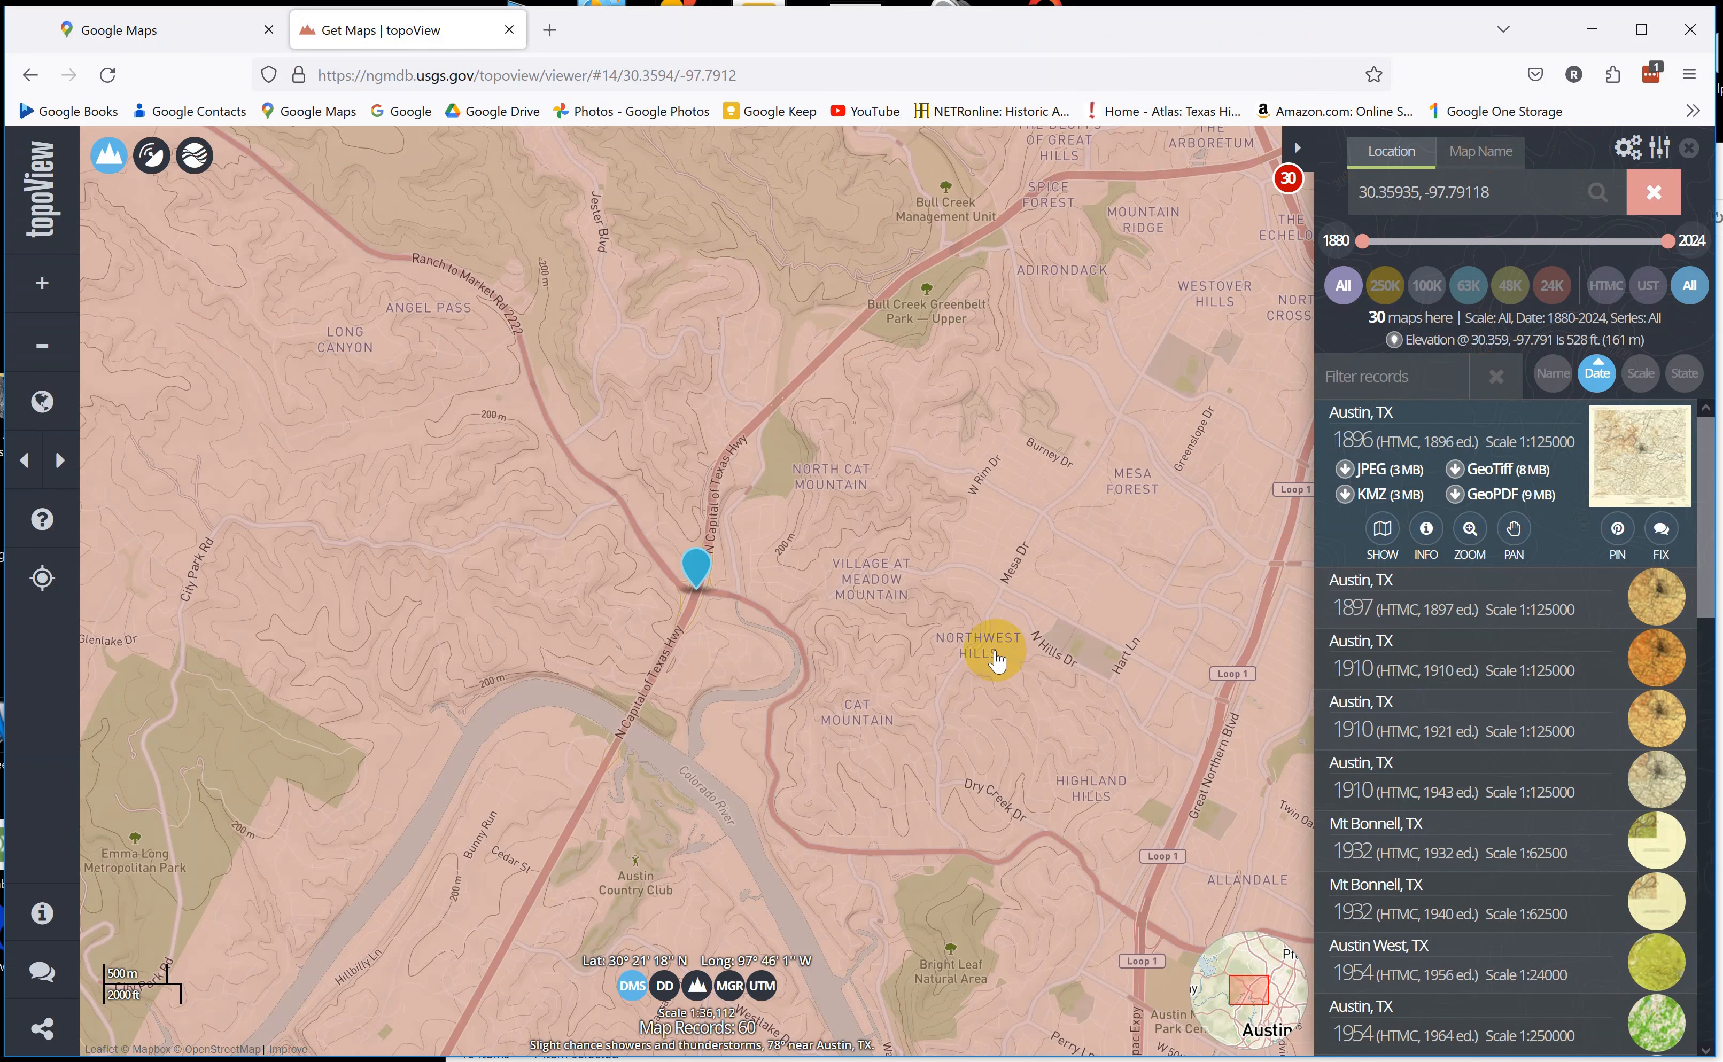
Show the second 1968 edition of the 1959 Lake Travis, TX map (1:62500) and download its GeoTiff zip to the desktop.
scroll(1393, 607, down, 10)
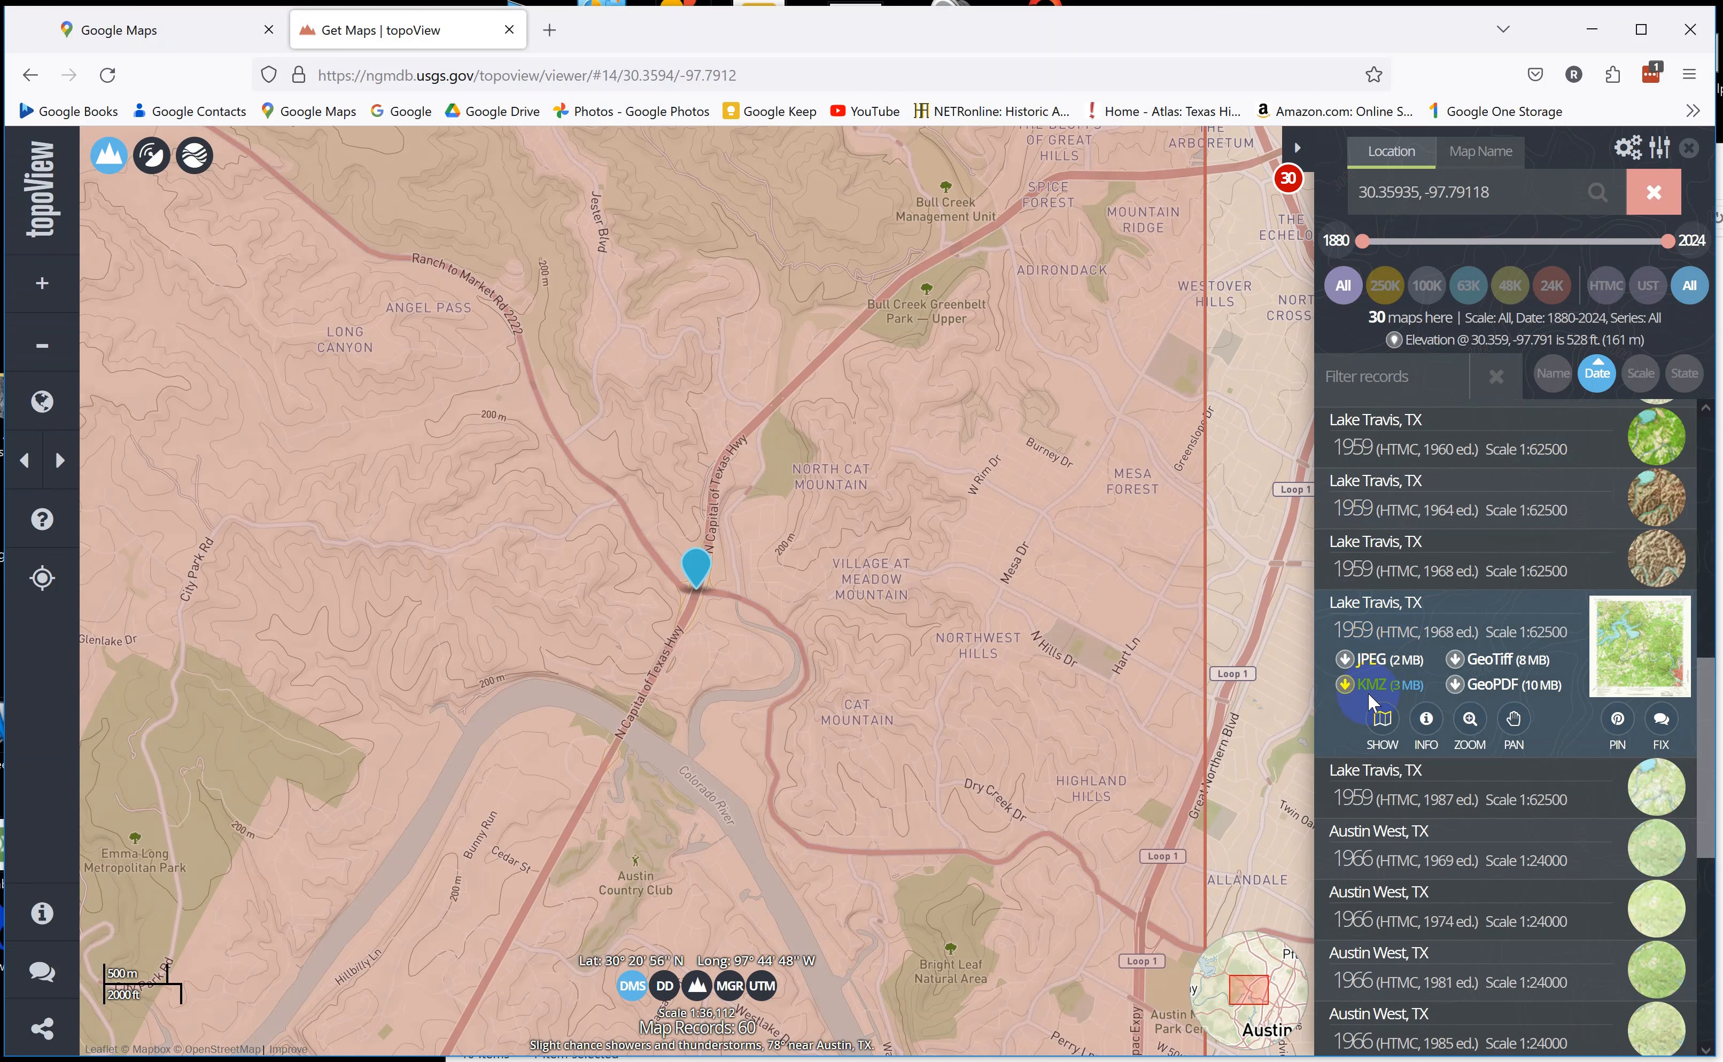
click(1382, 720)
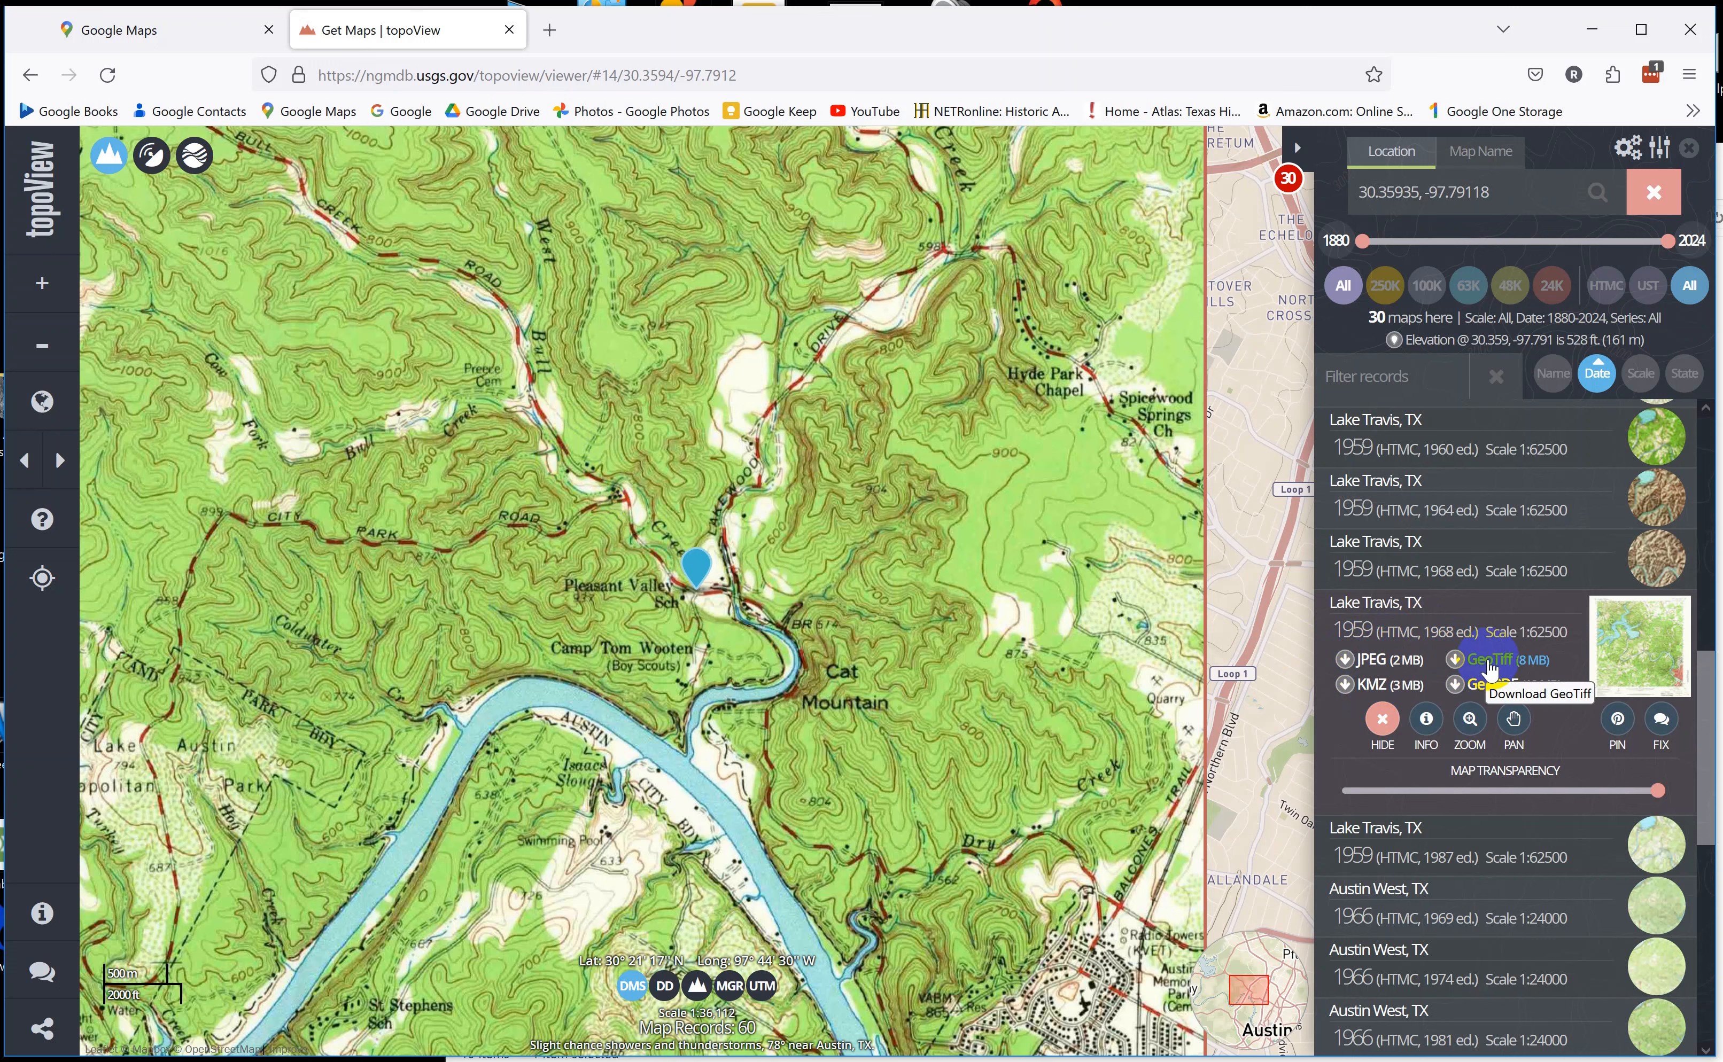
click(1489, 665)
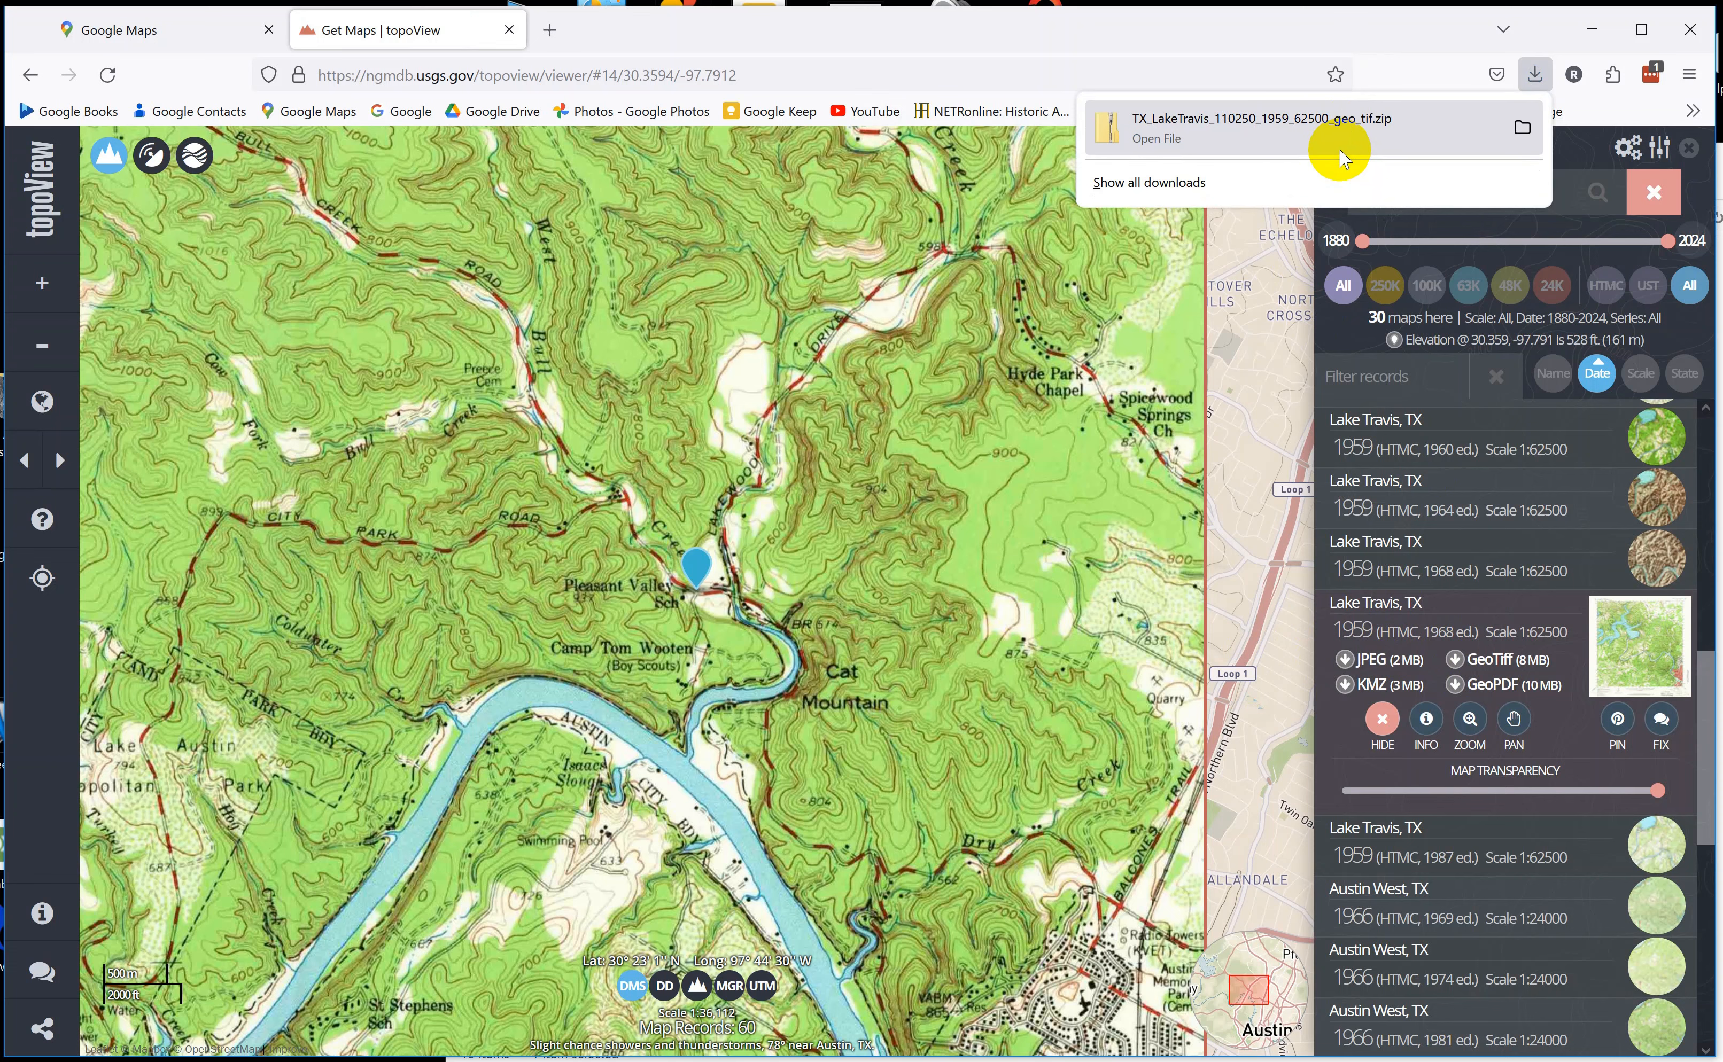
drag(1194, 134, 0, 265)
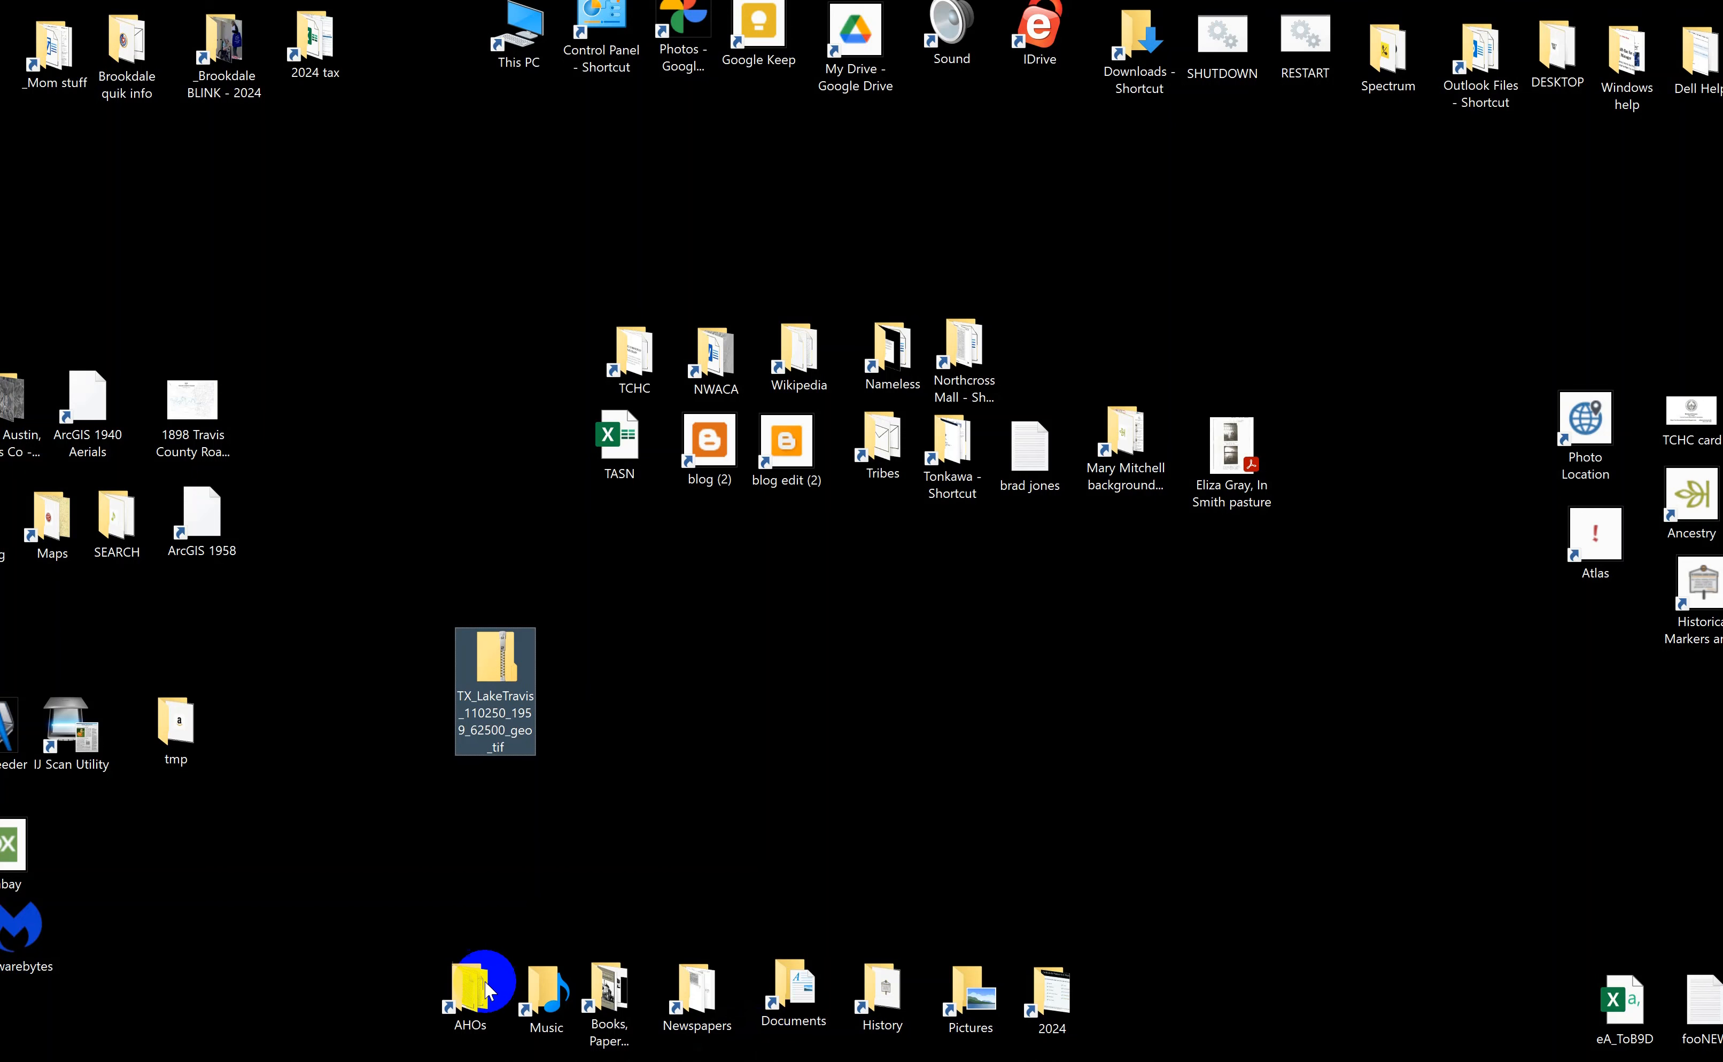
Extract the TX_LakeTravis_110250_1959_62500_geo_tif zip into its own folder on the desktop.
right_click(508, 659)
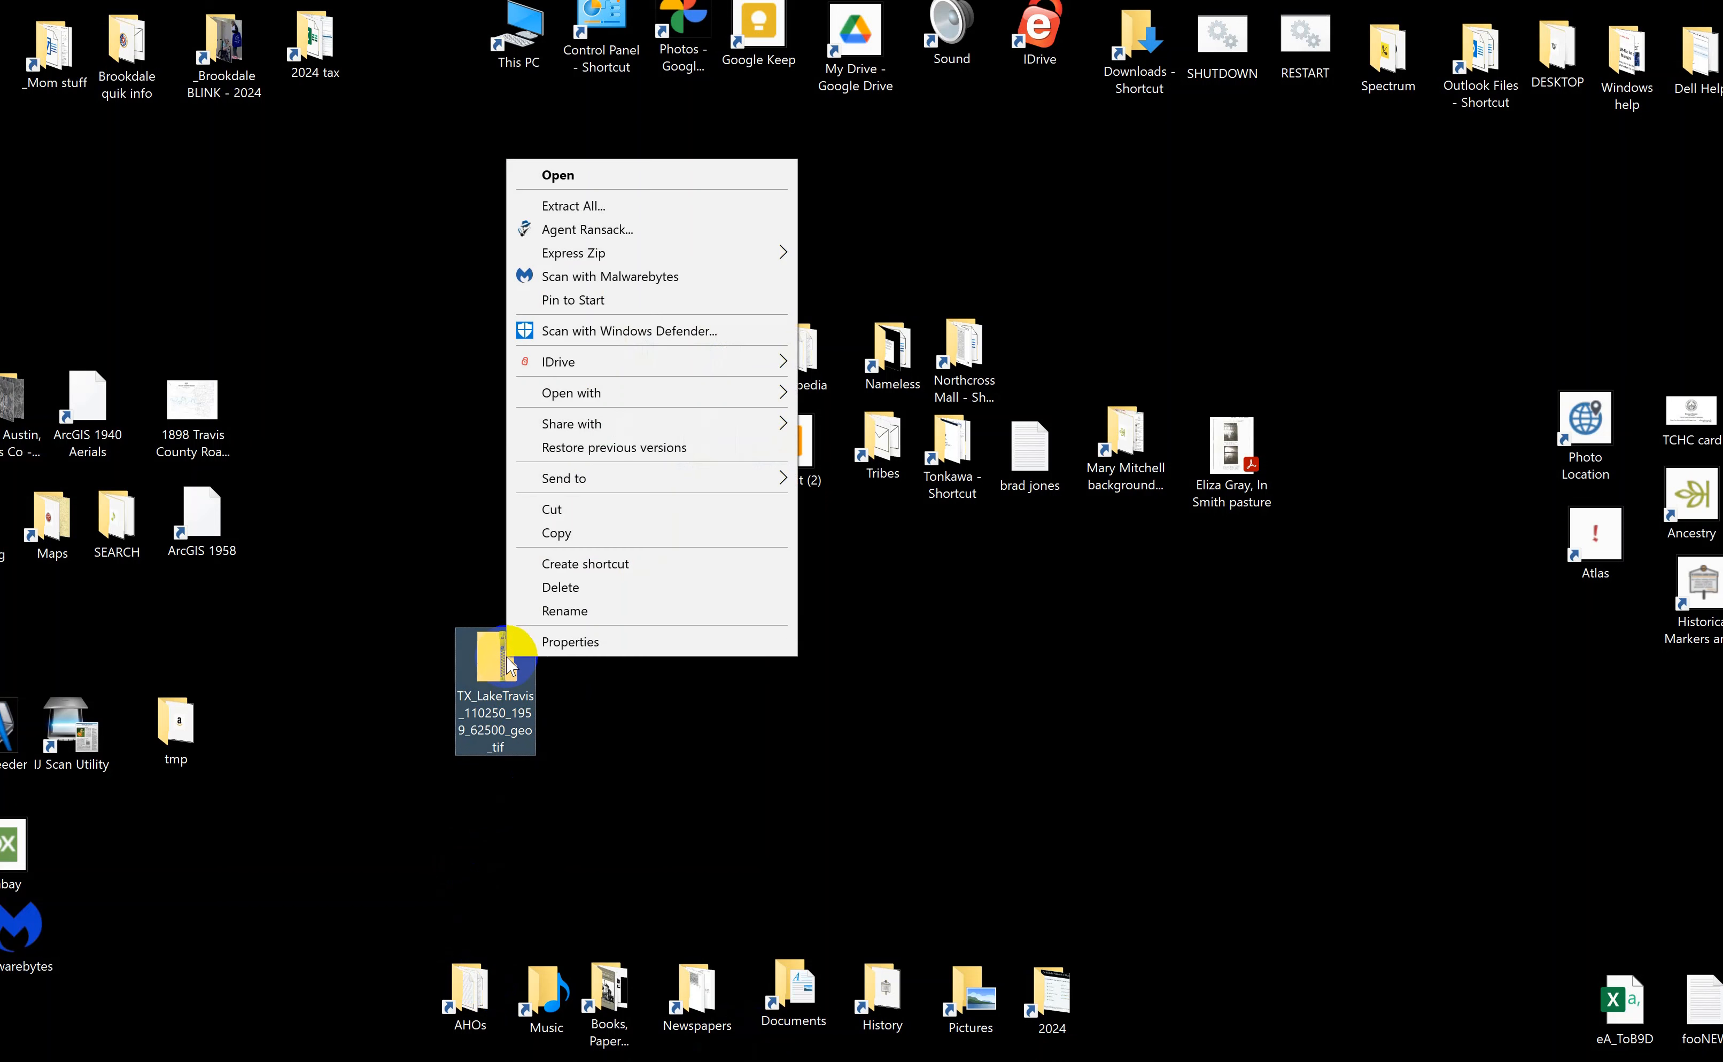
click(653, 206)
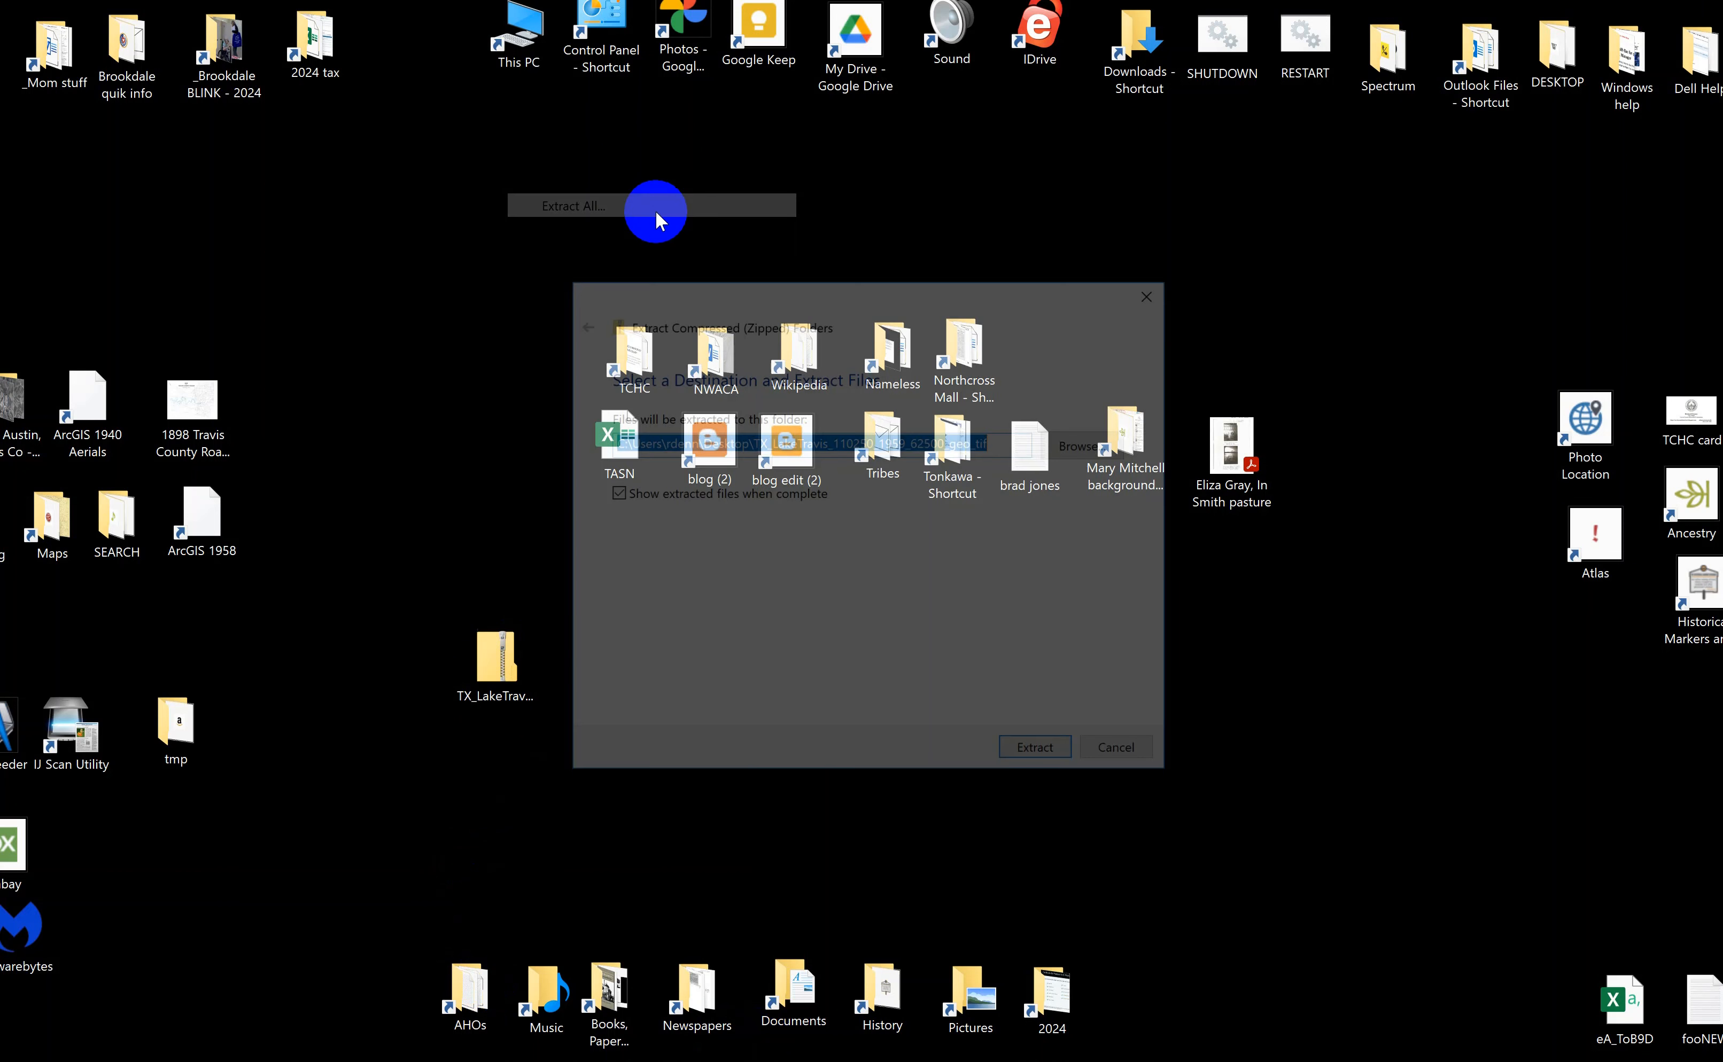
click(1021, 754)
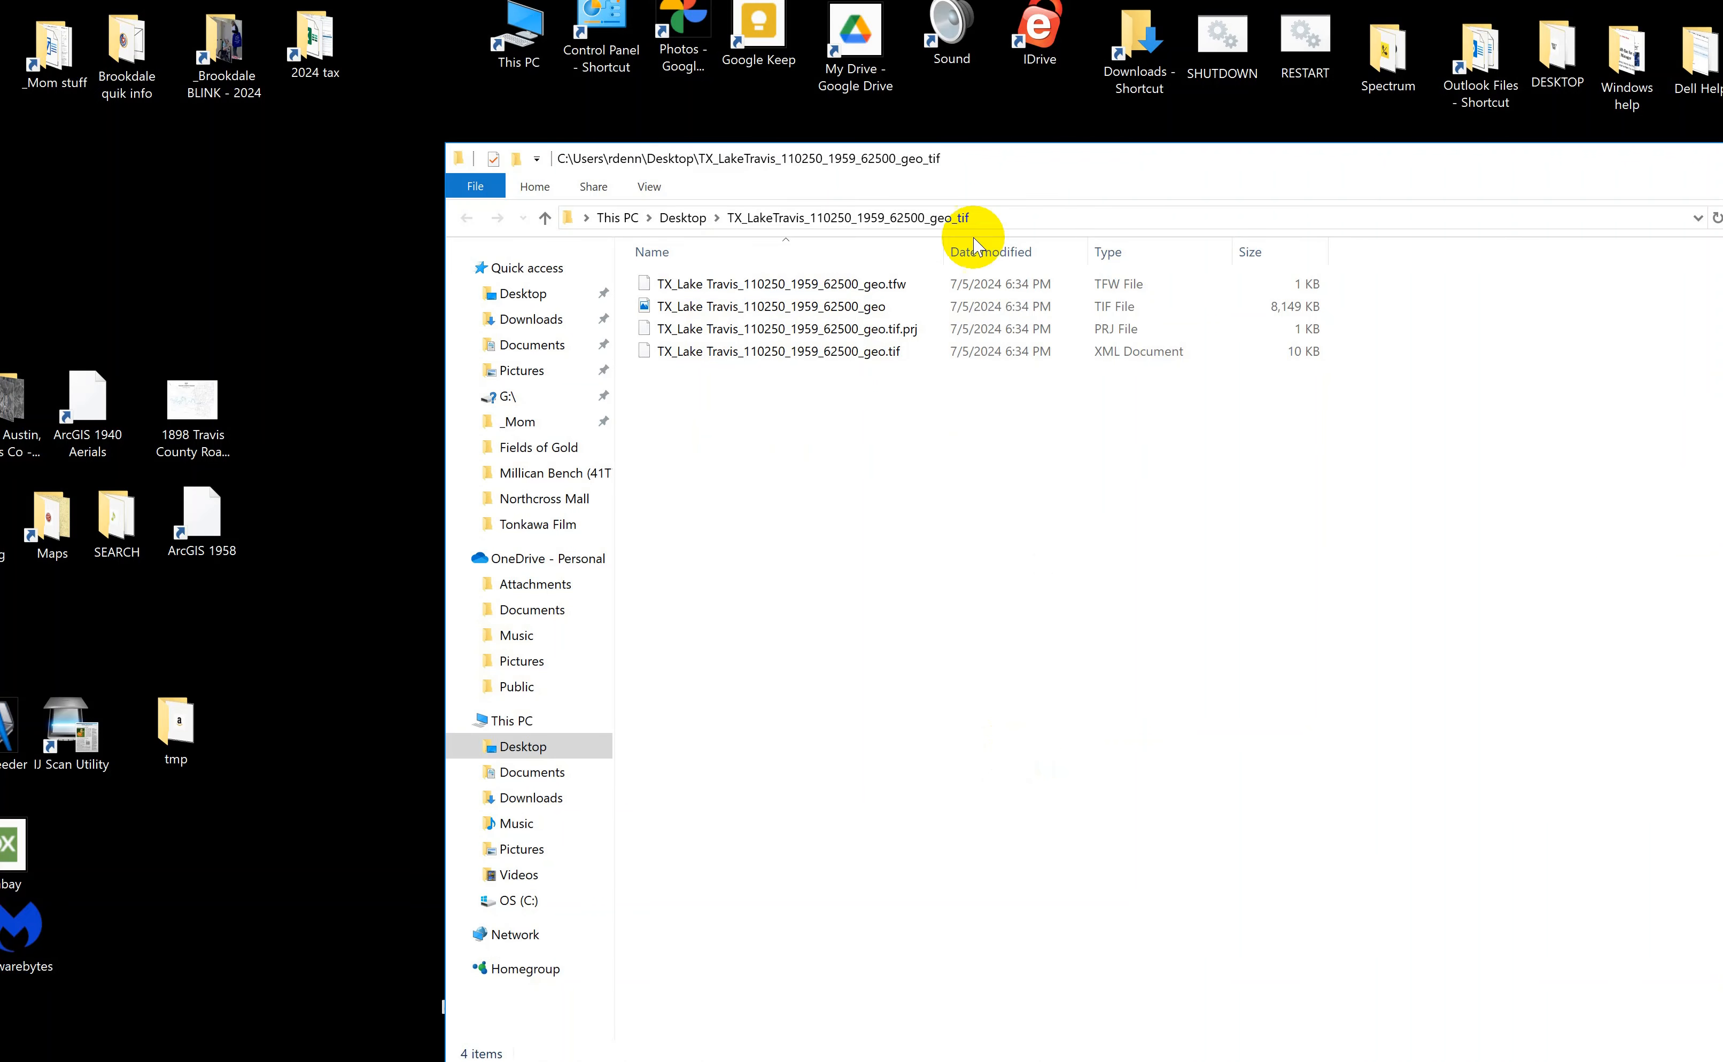
drag(907, 170, 745, 142)
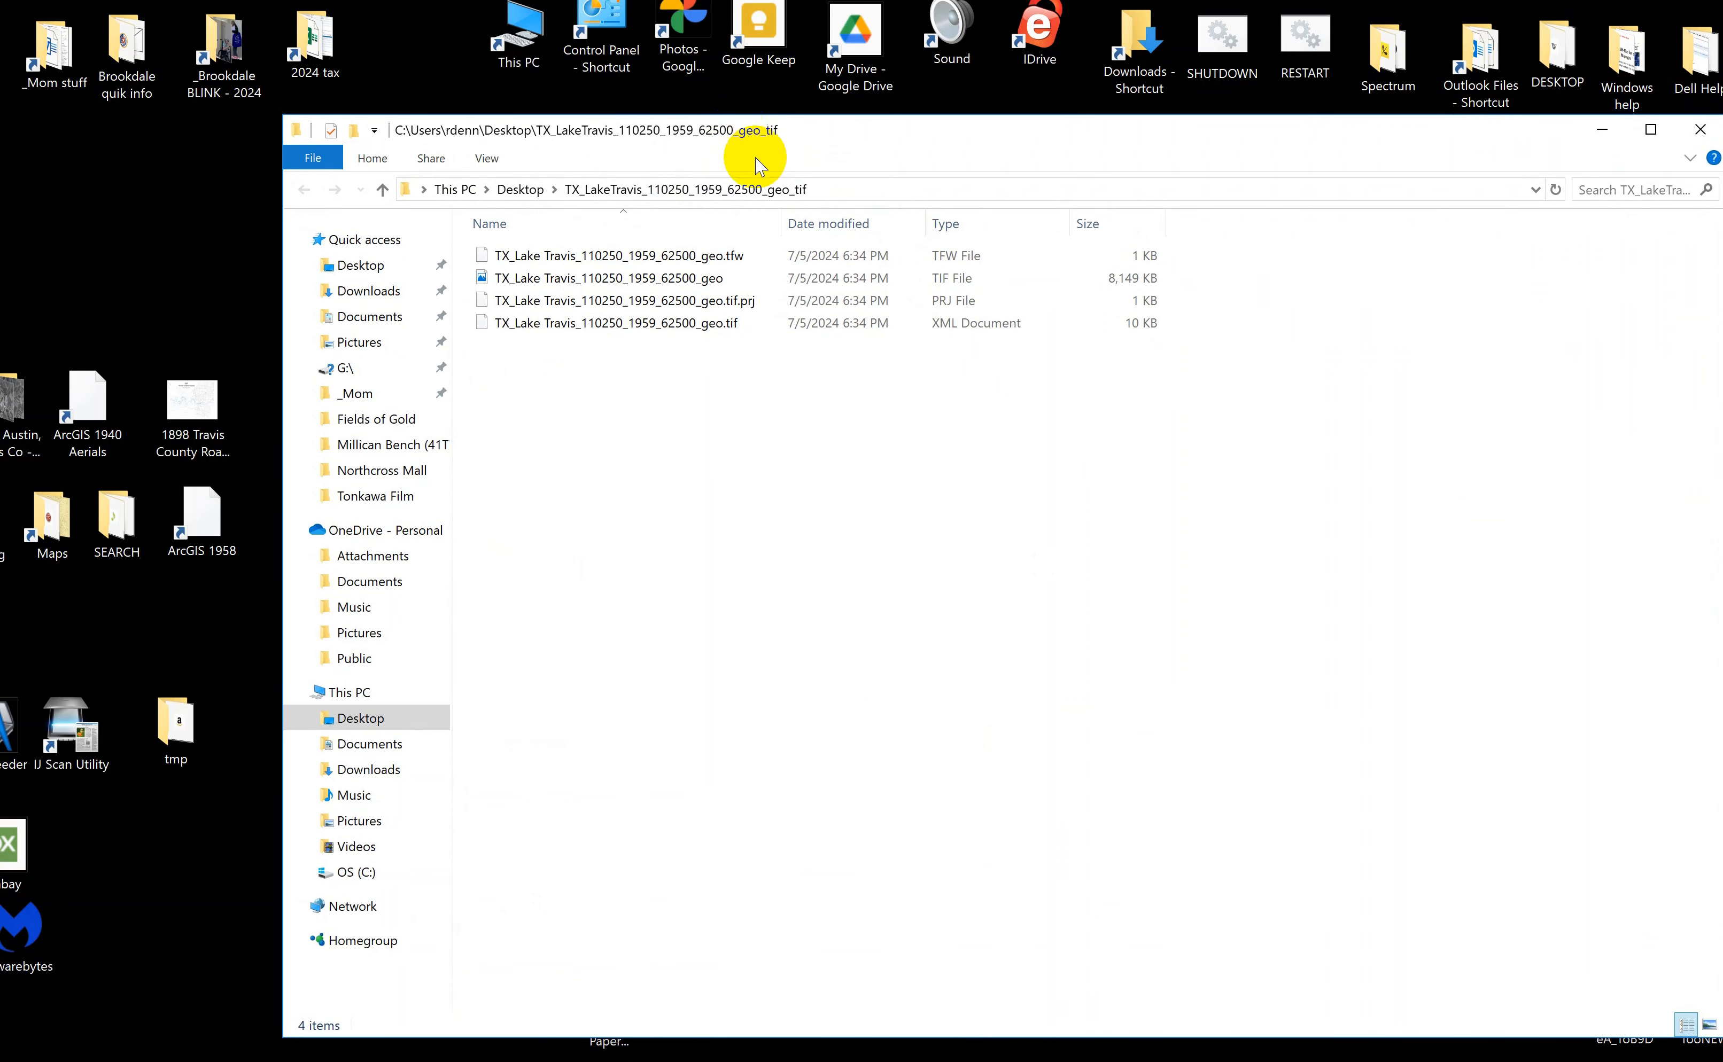
Move the extracted TIF image TX_Lake Travis_110250_1959_62500_geo onto the desktop and preview the map.
click(952, 282)
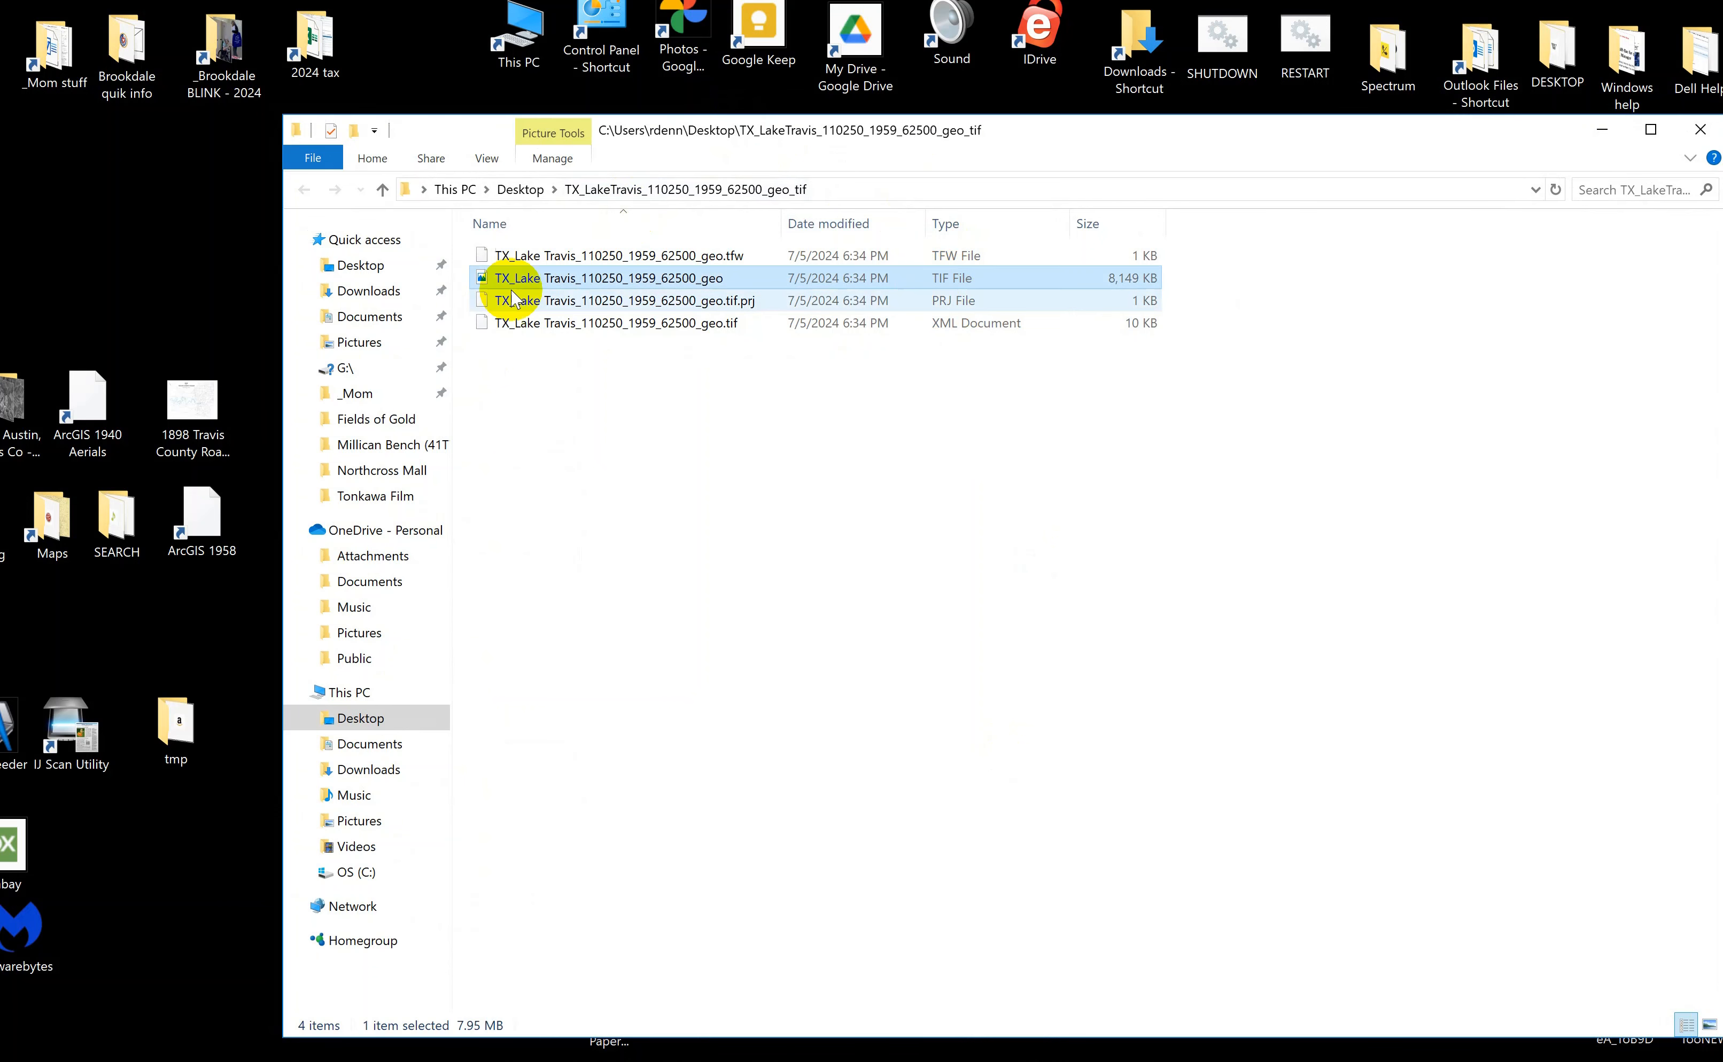
drag(508, 285, 164, 269)
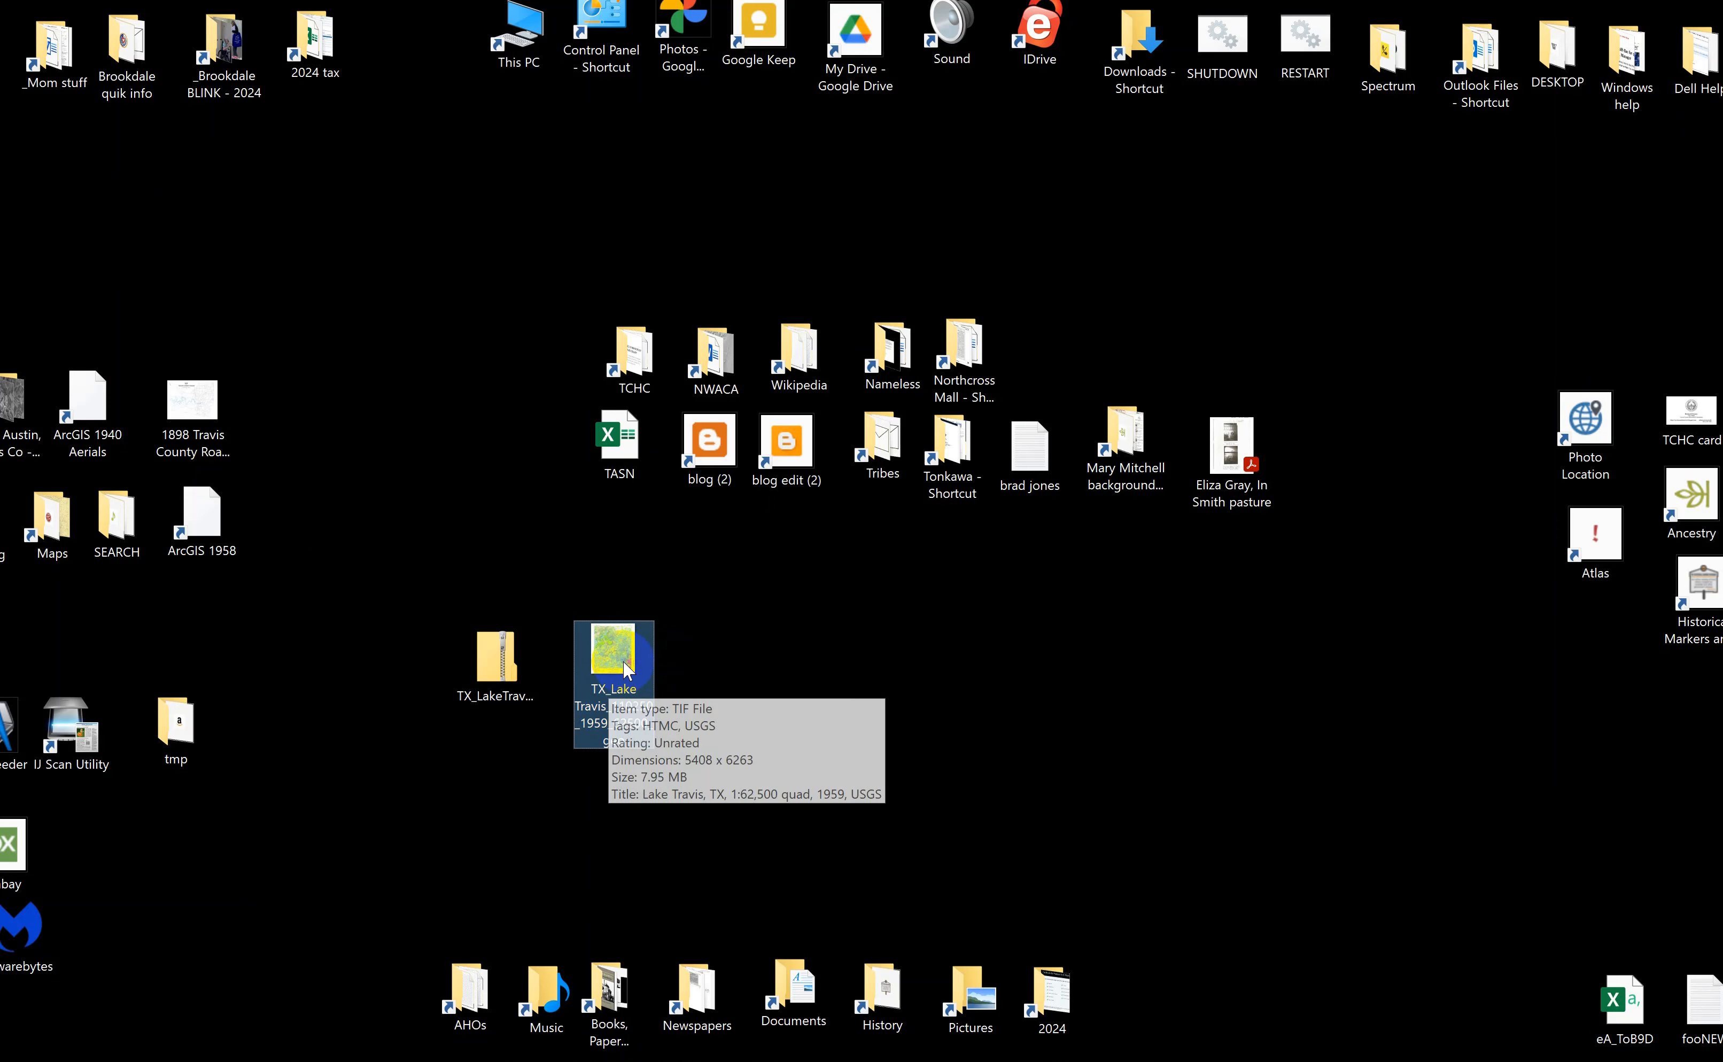
double_click(624, 671)
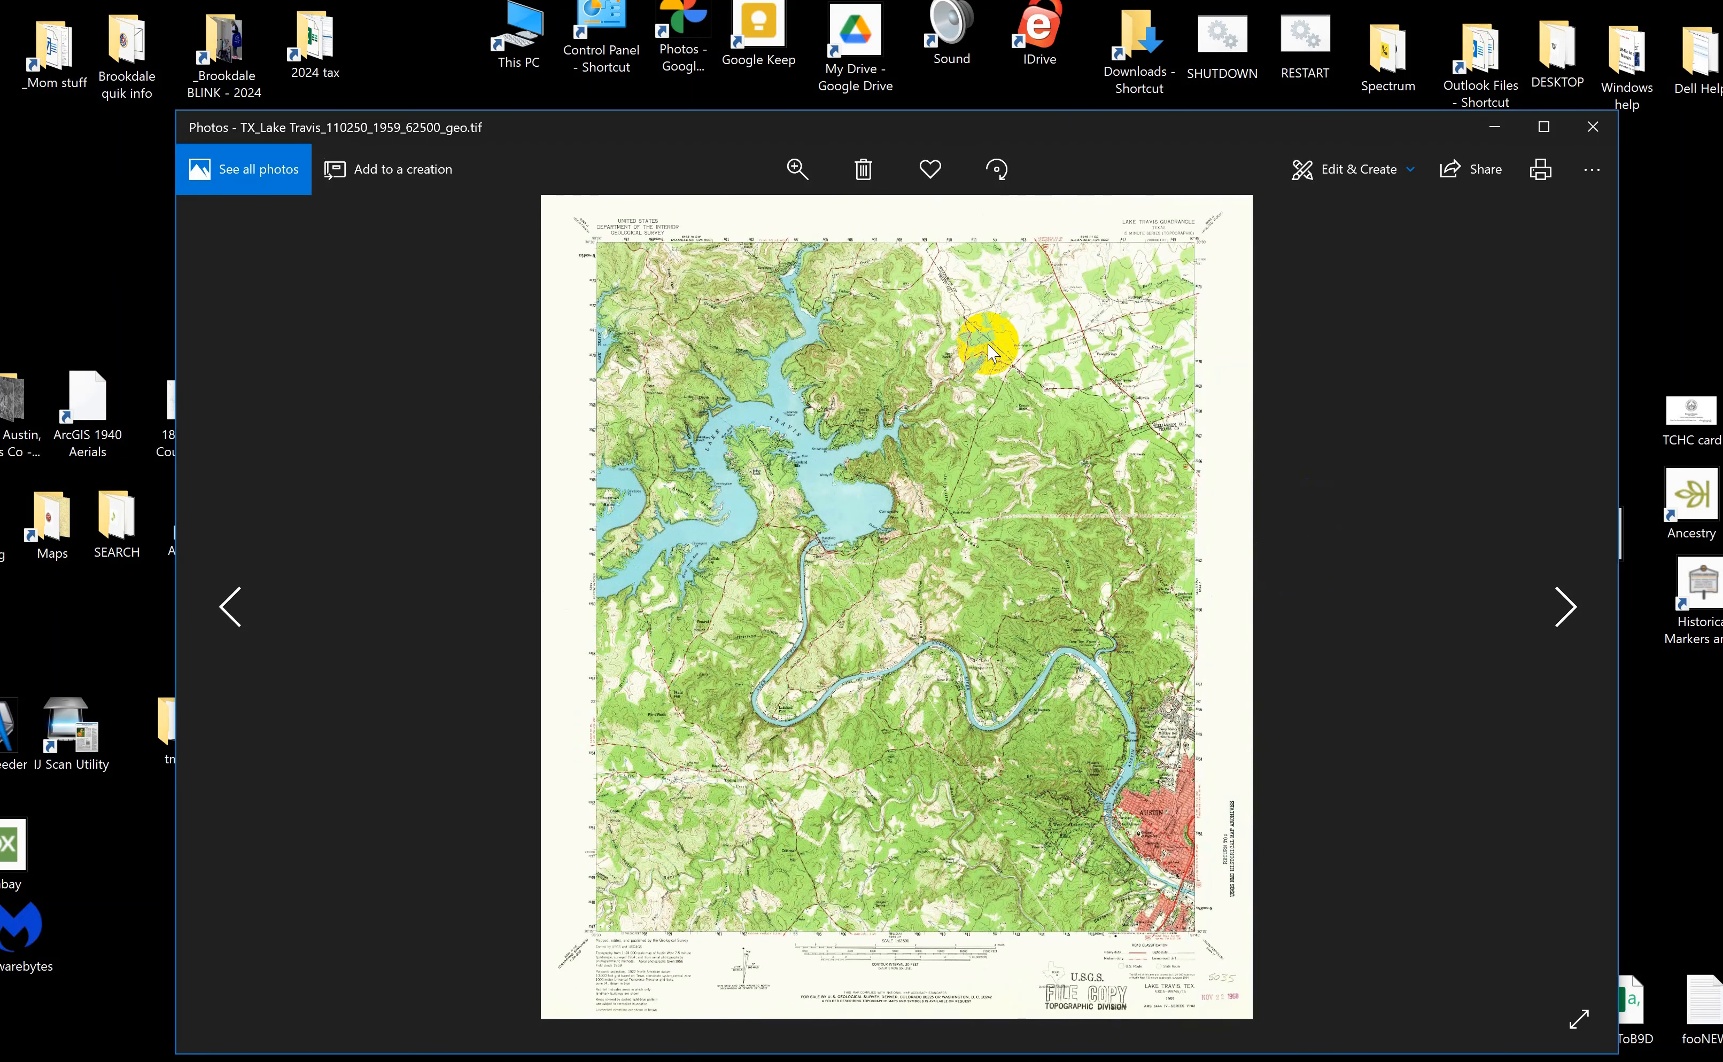
click(1594, 127)
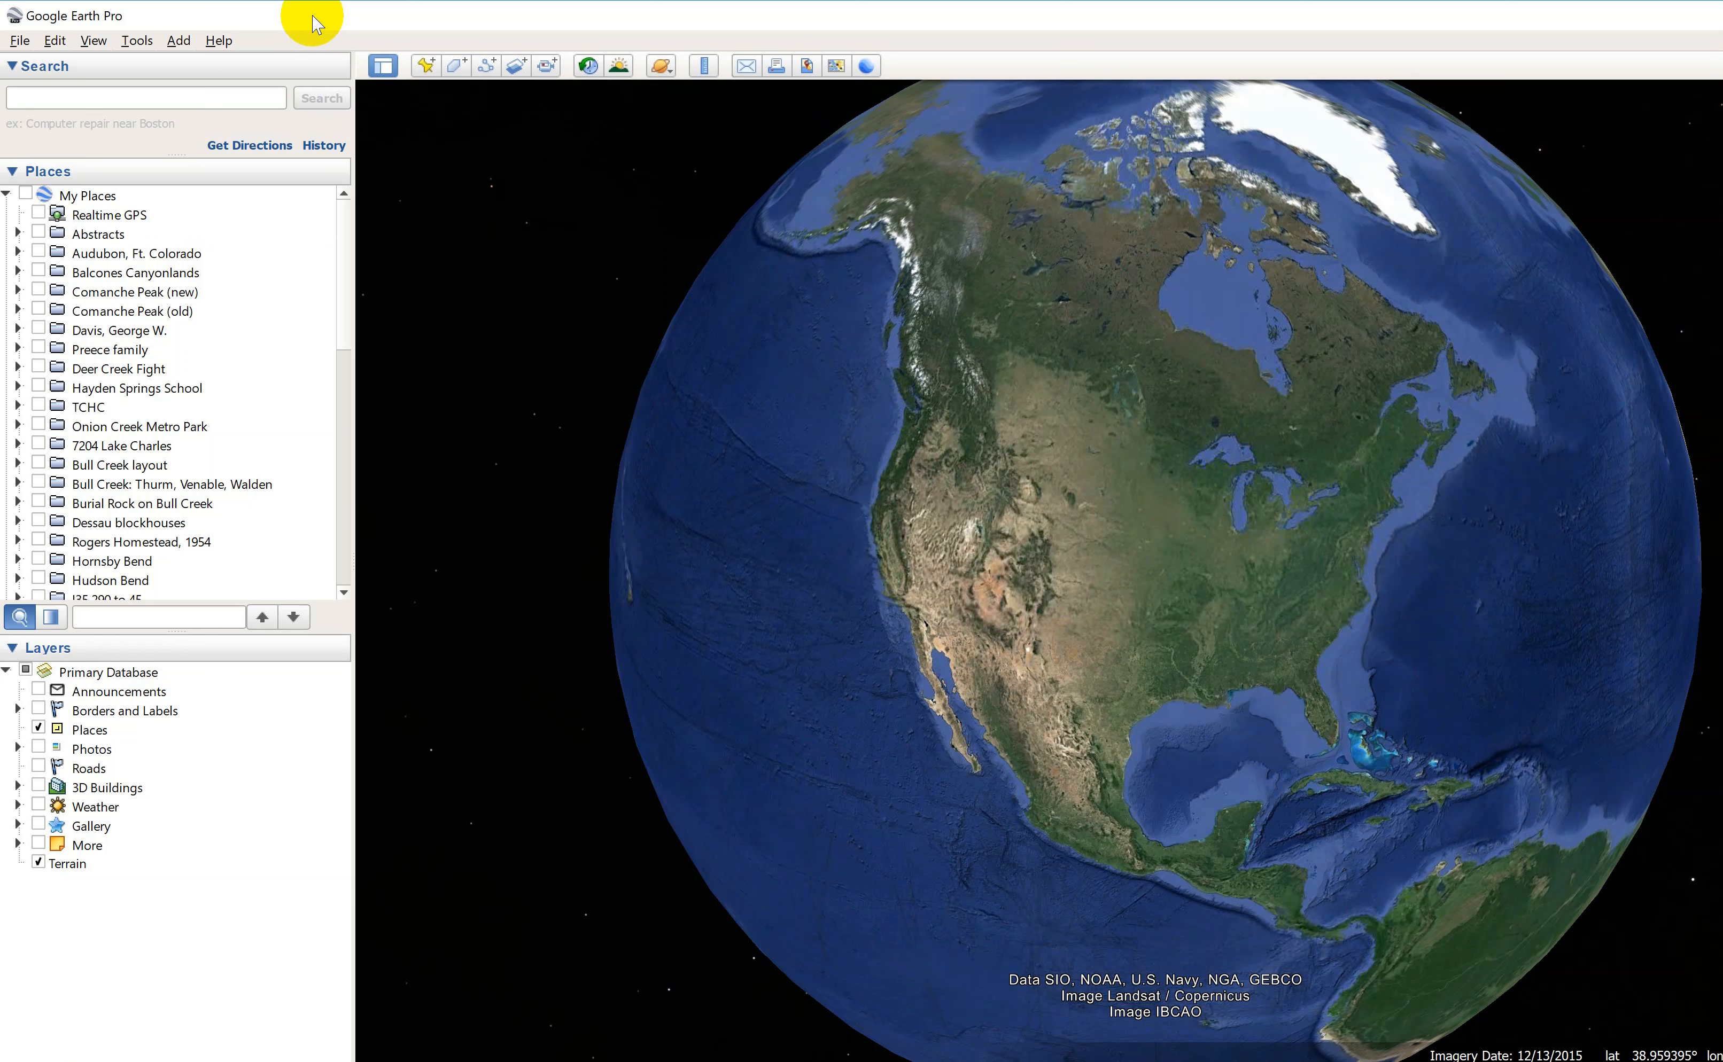
Switch to Google Earth Pro and search for the pasted coordinates 30.359350338115398, -97.7911796456763.
click(179, 98)
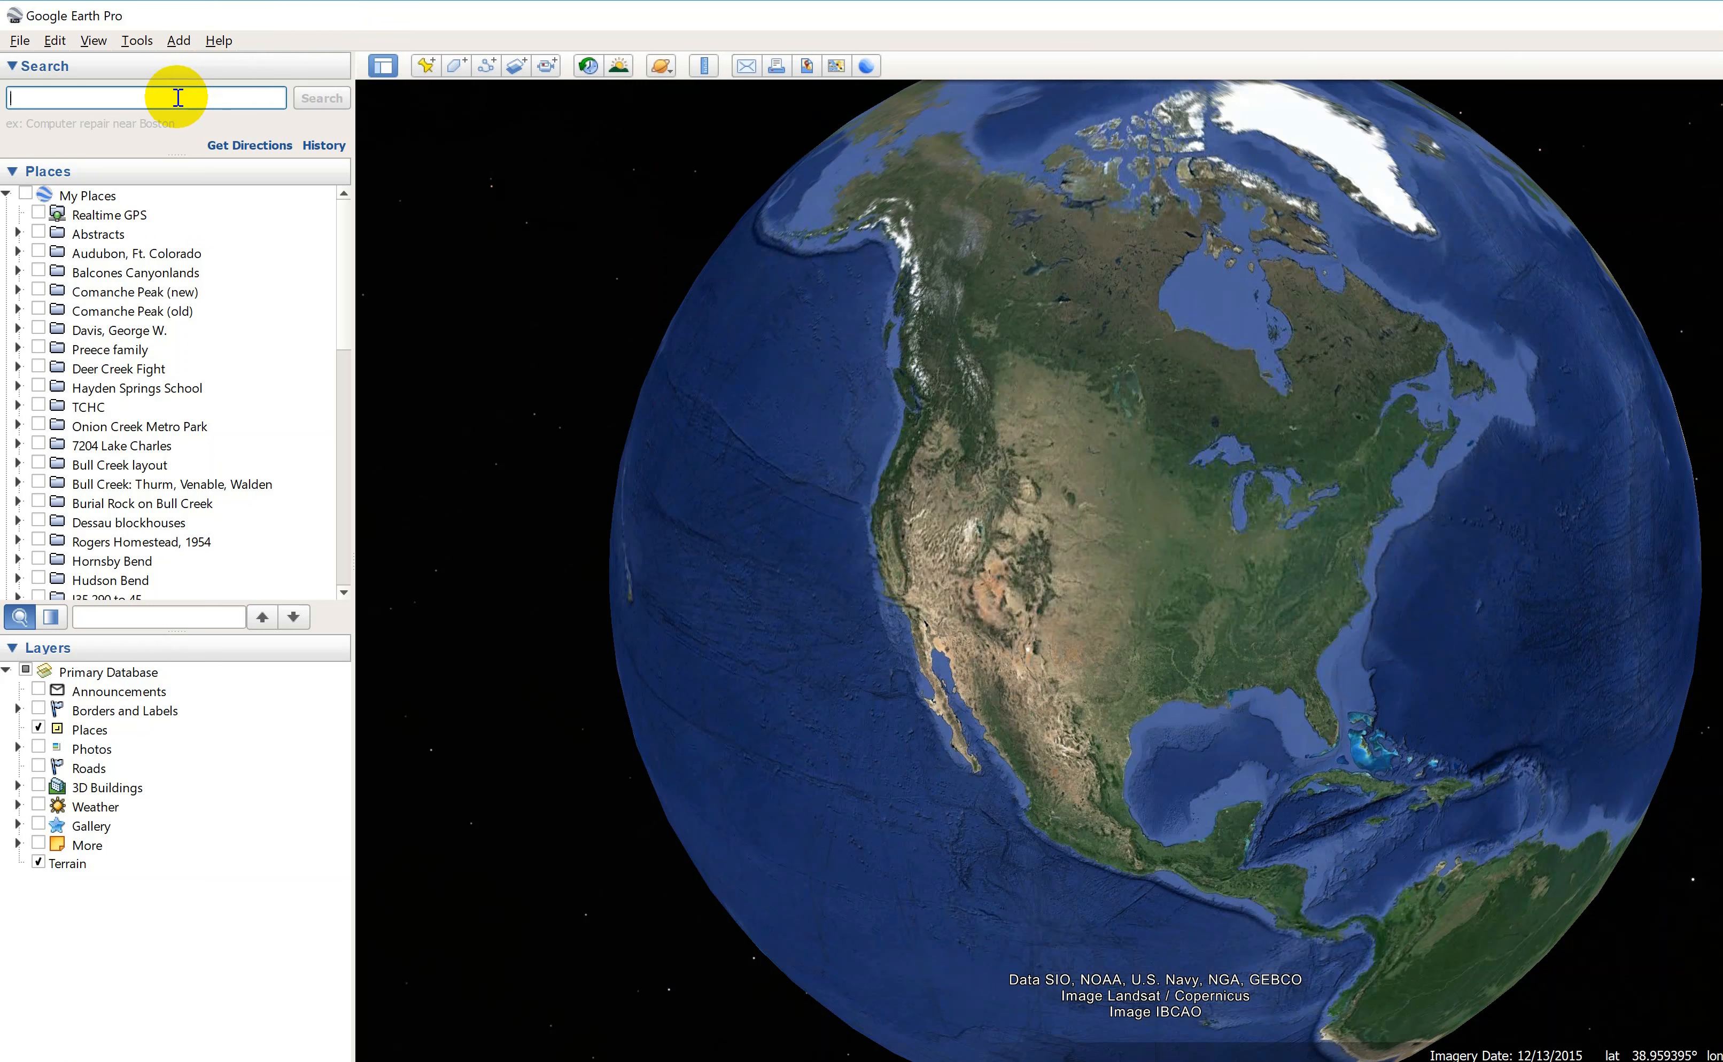
text(30.359350338115398, -97.7911796456763)
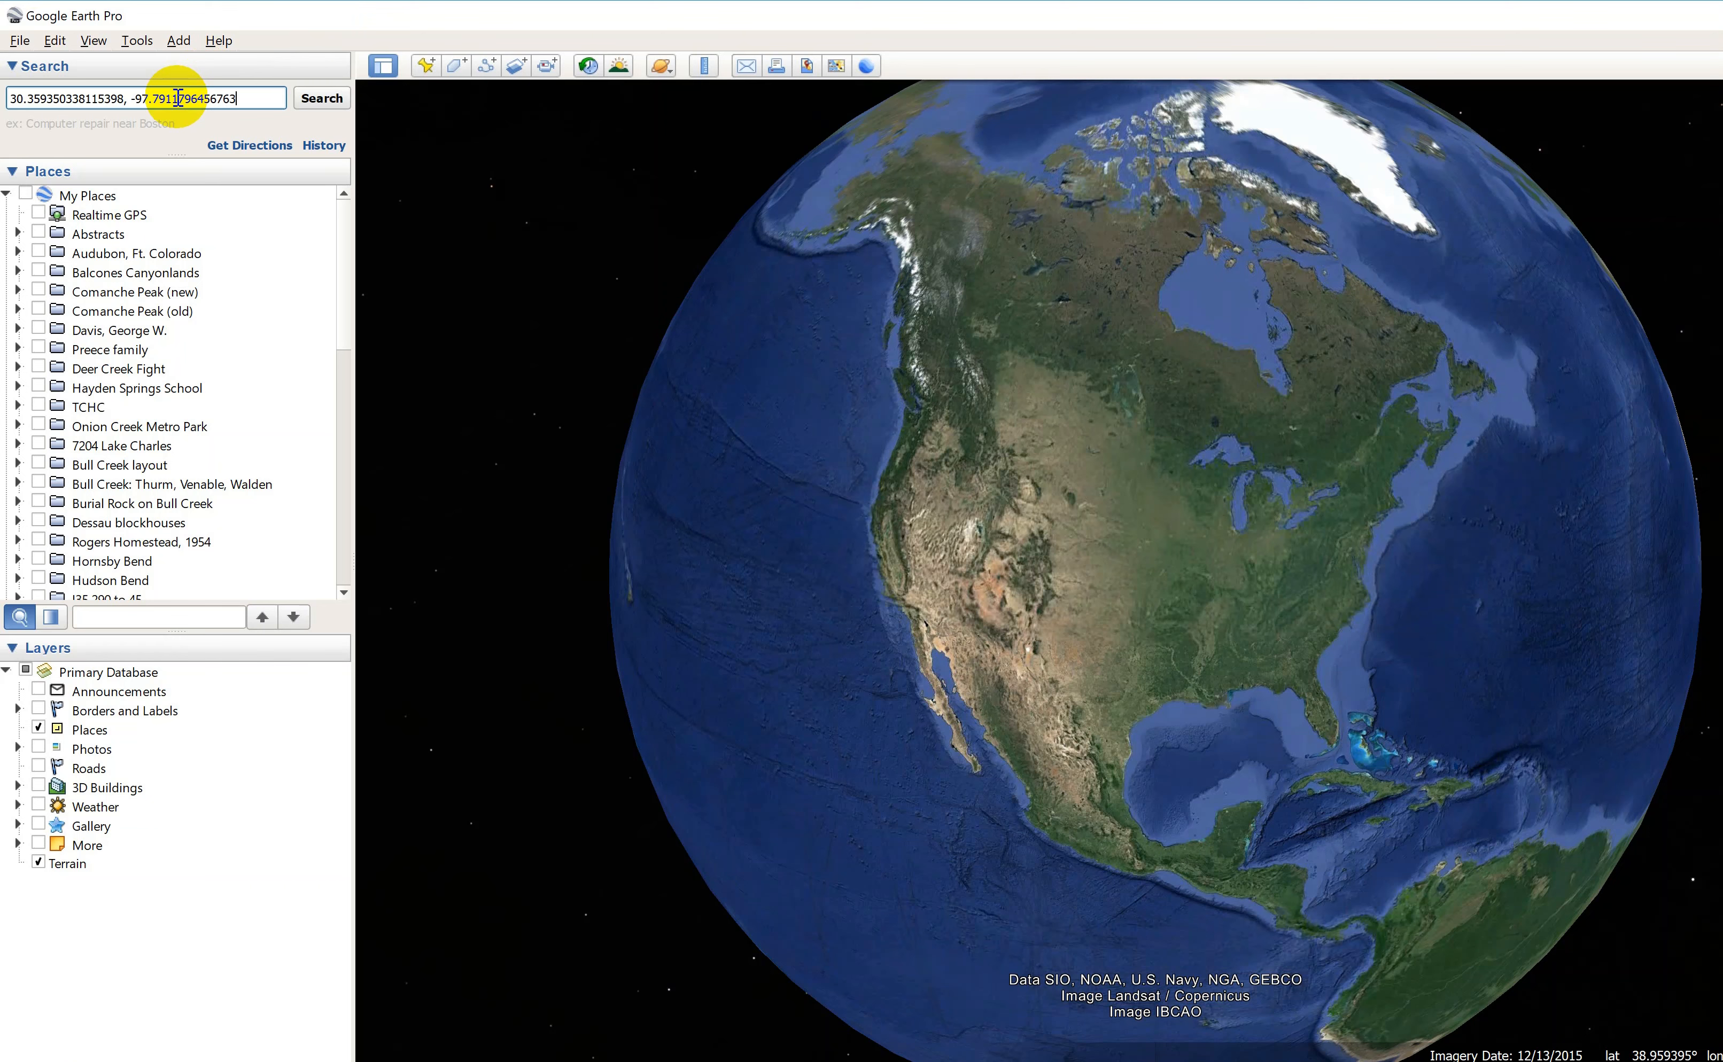
click(322, 99)
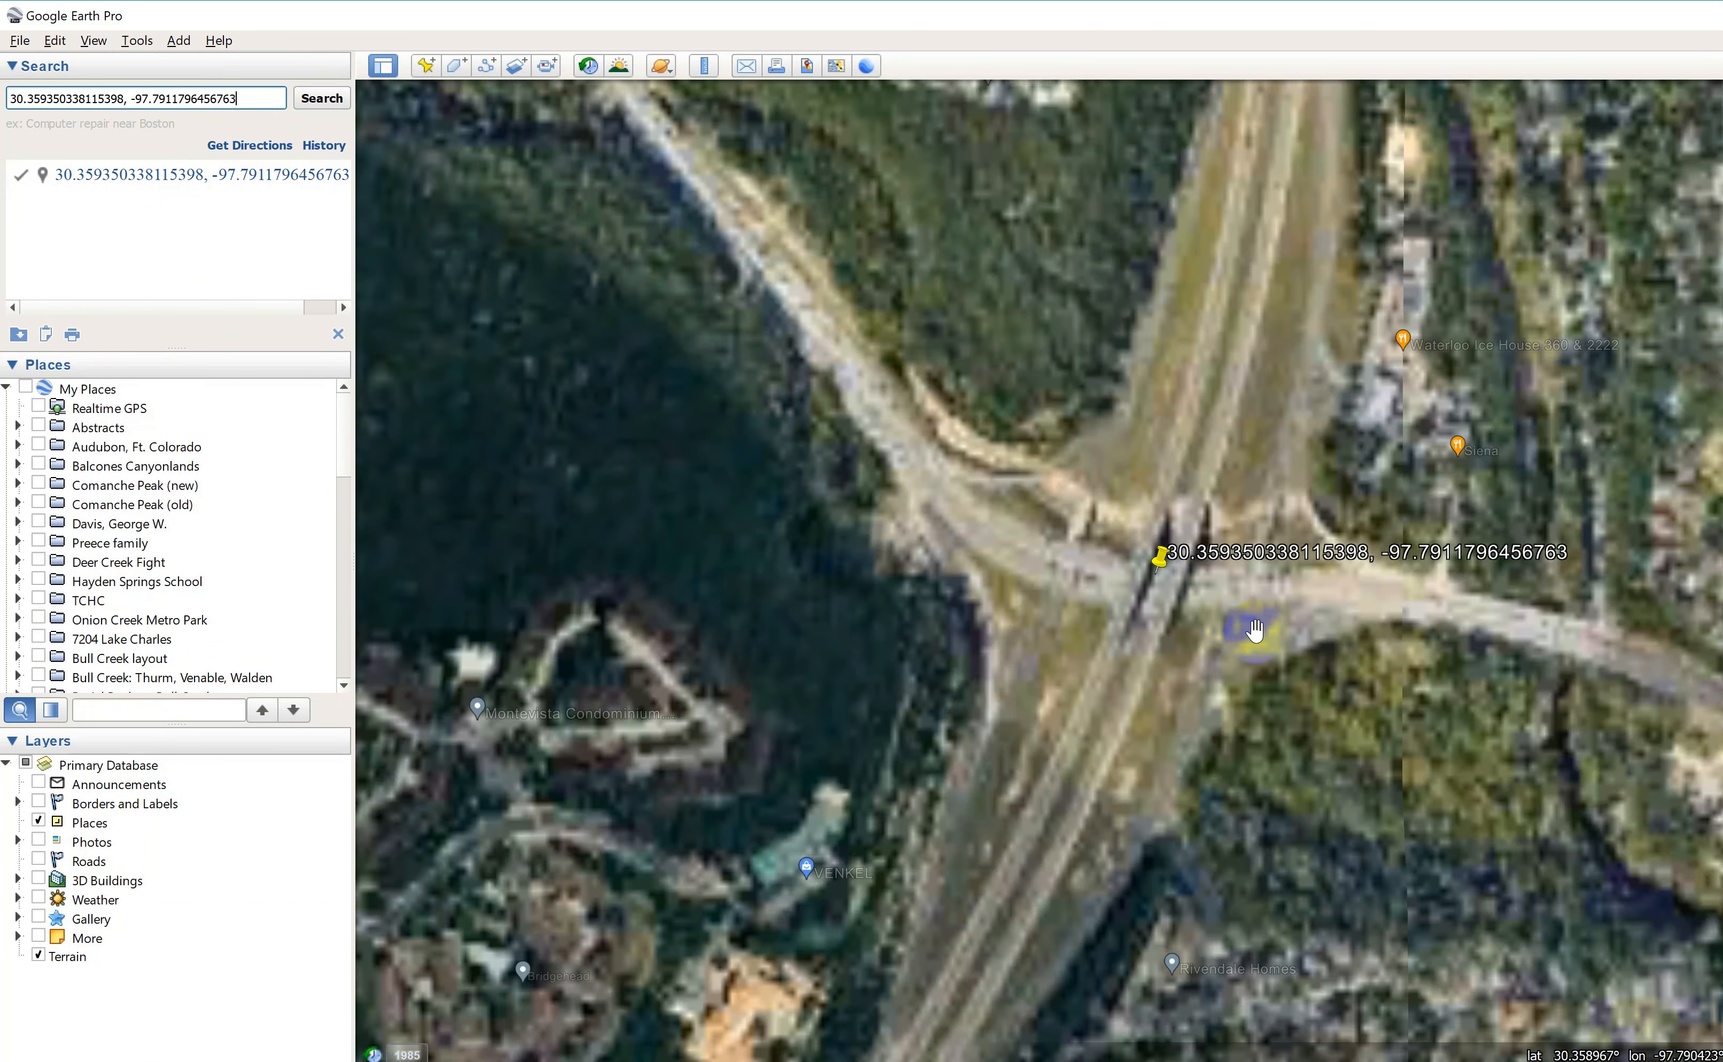
drag(1256, 629, 988, 520)
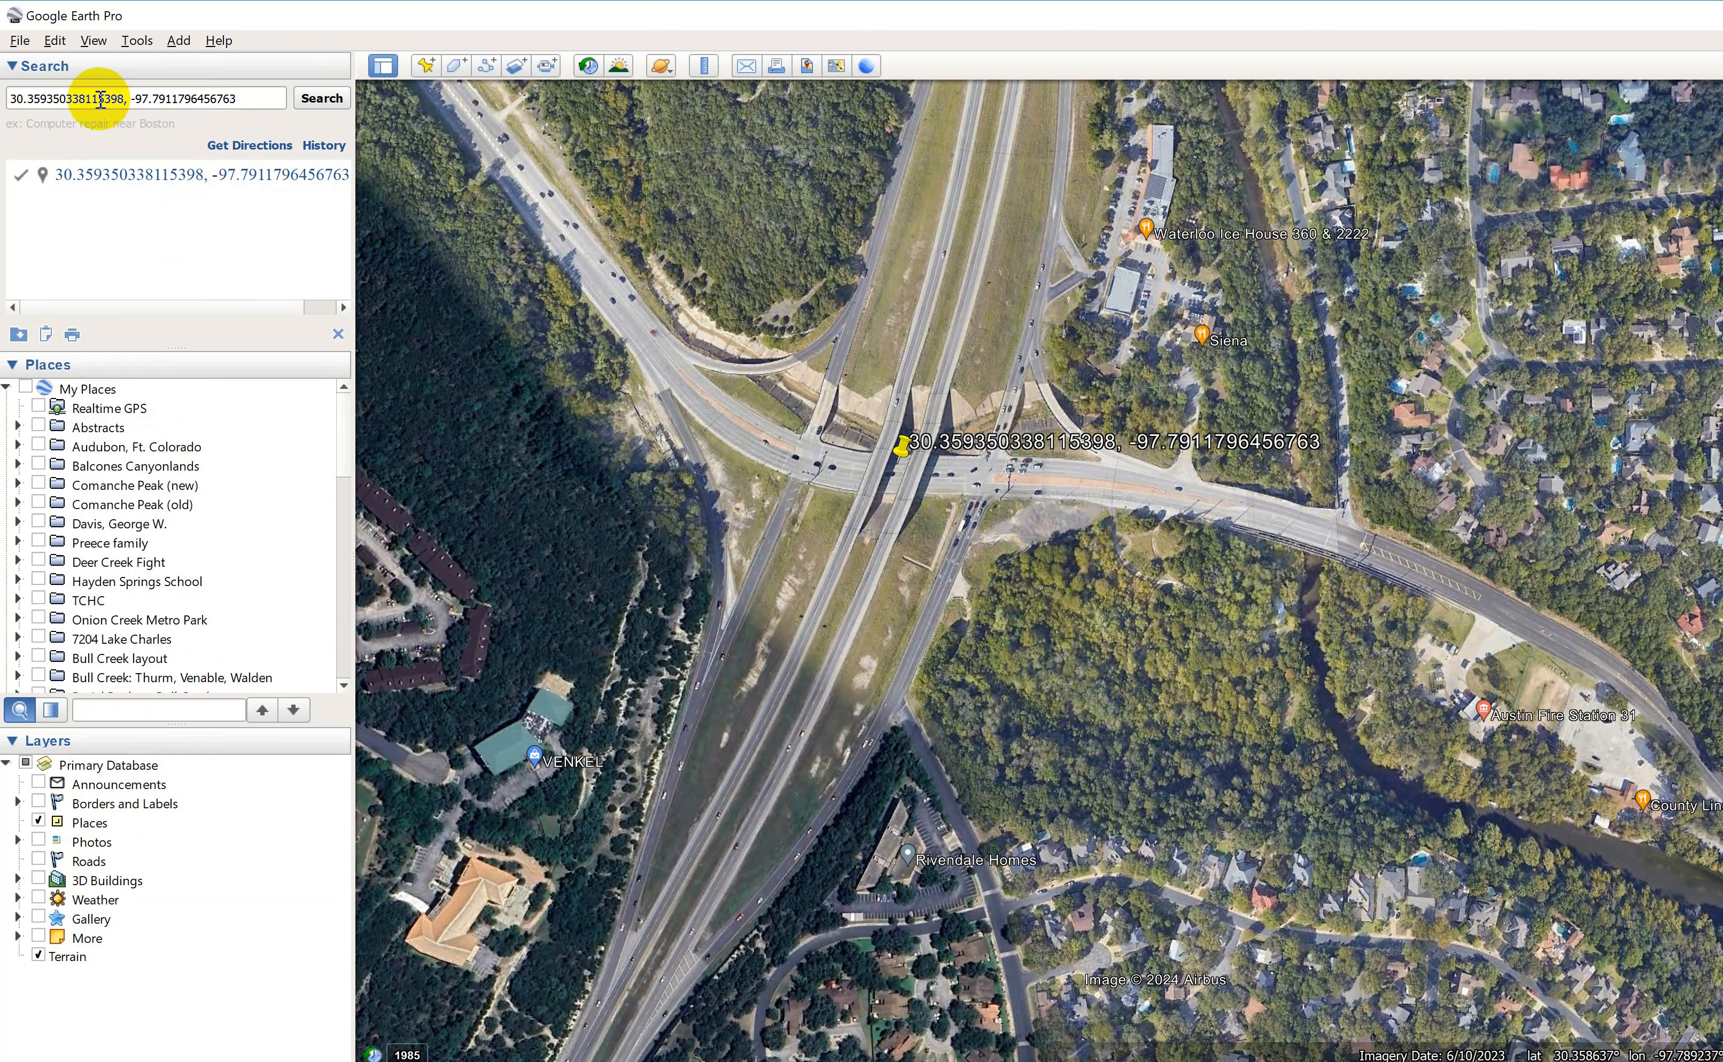
Import the TX_Lake Travis_110250_1959_62500_geo TIF image from the desktop.
click(20, 42)
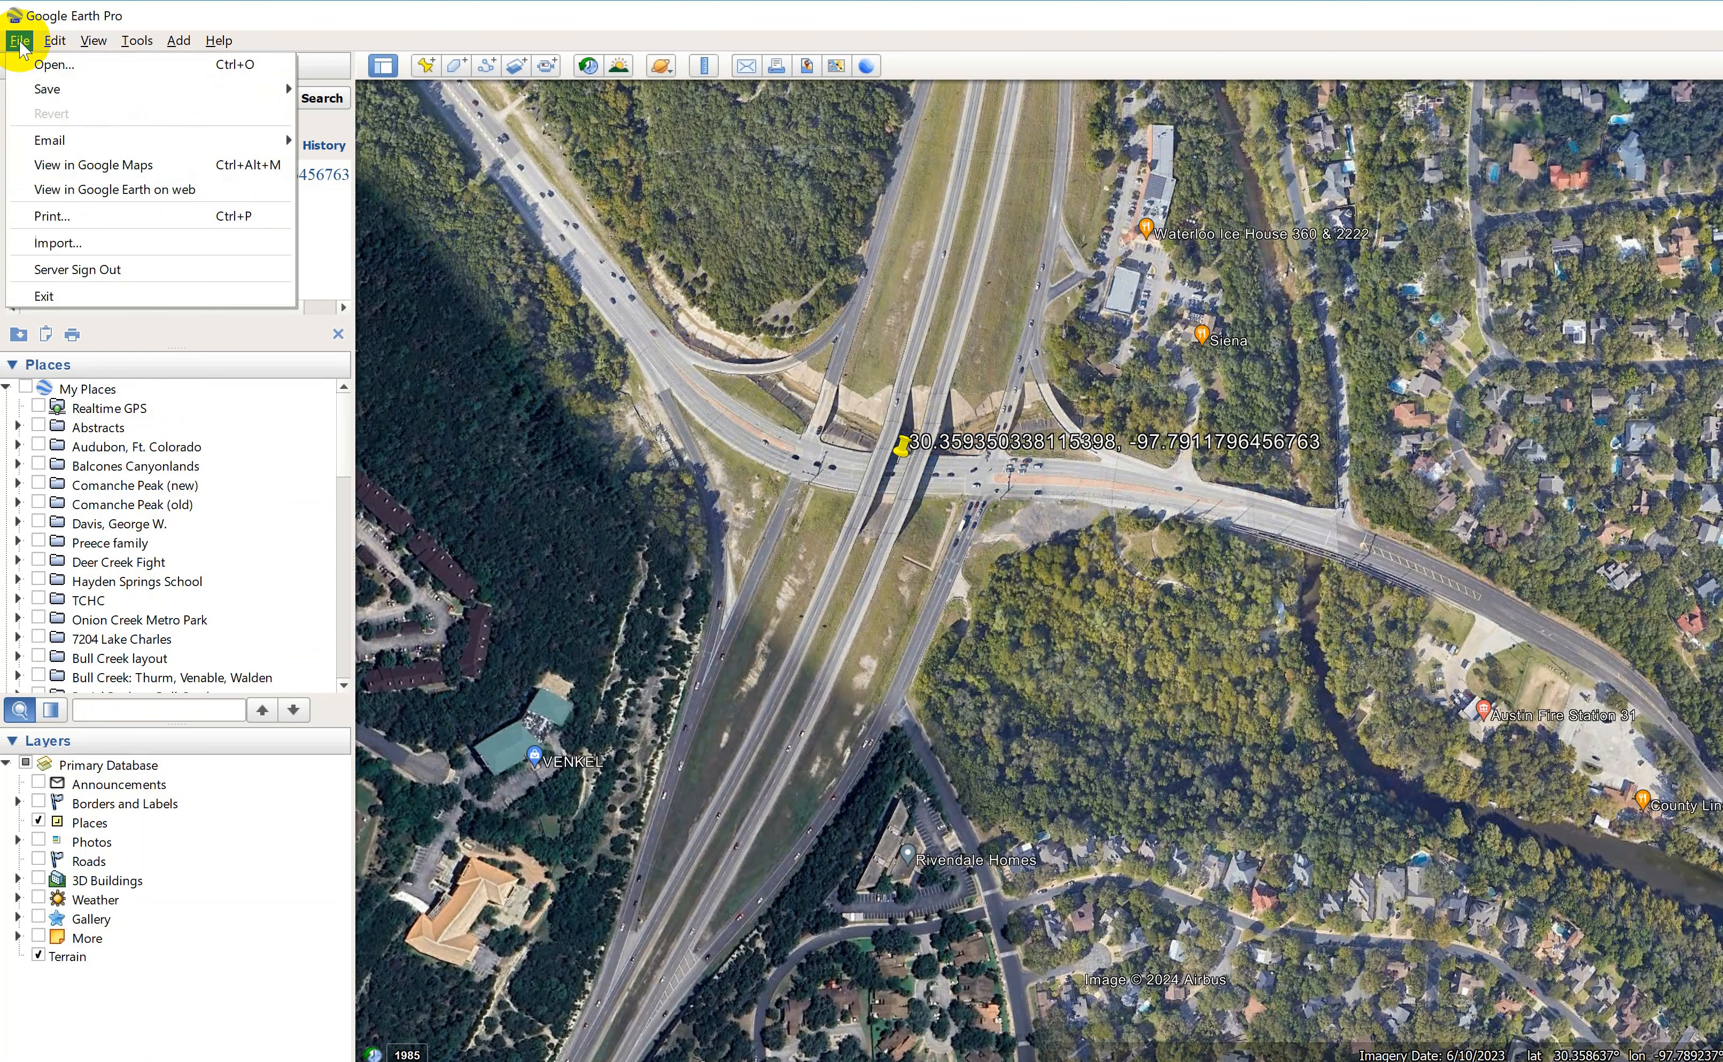
click(66, 245)
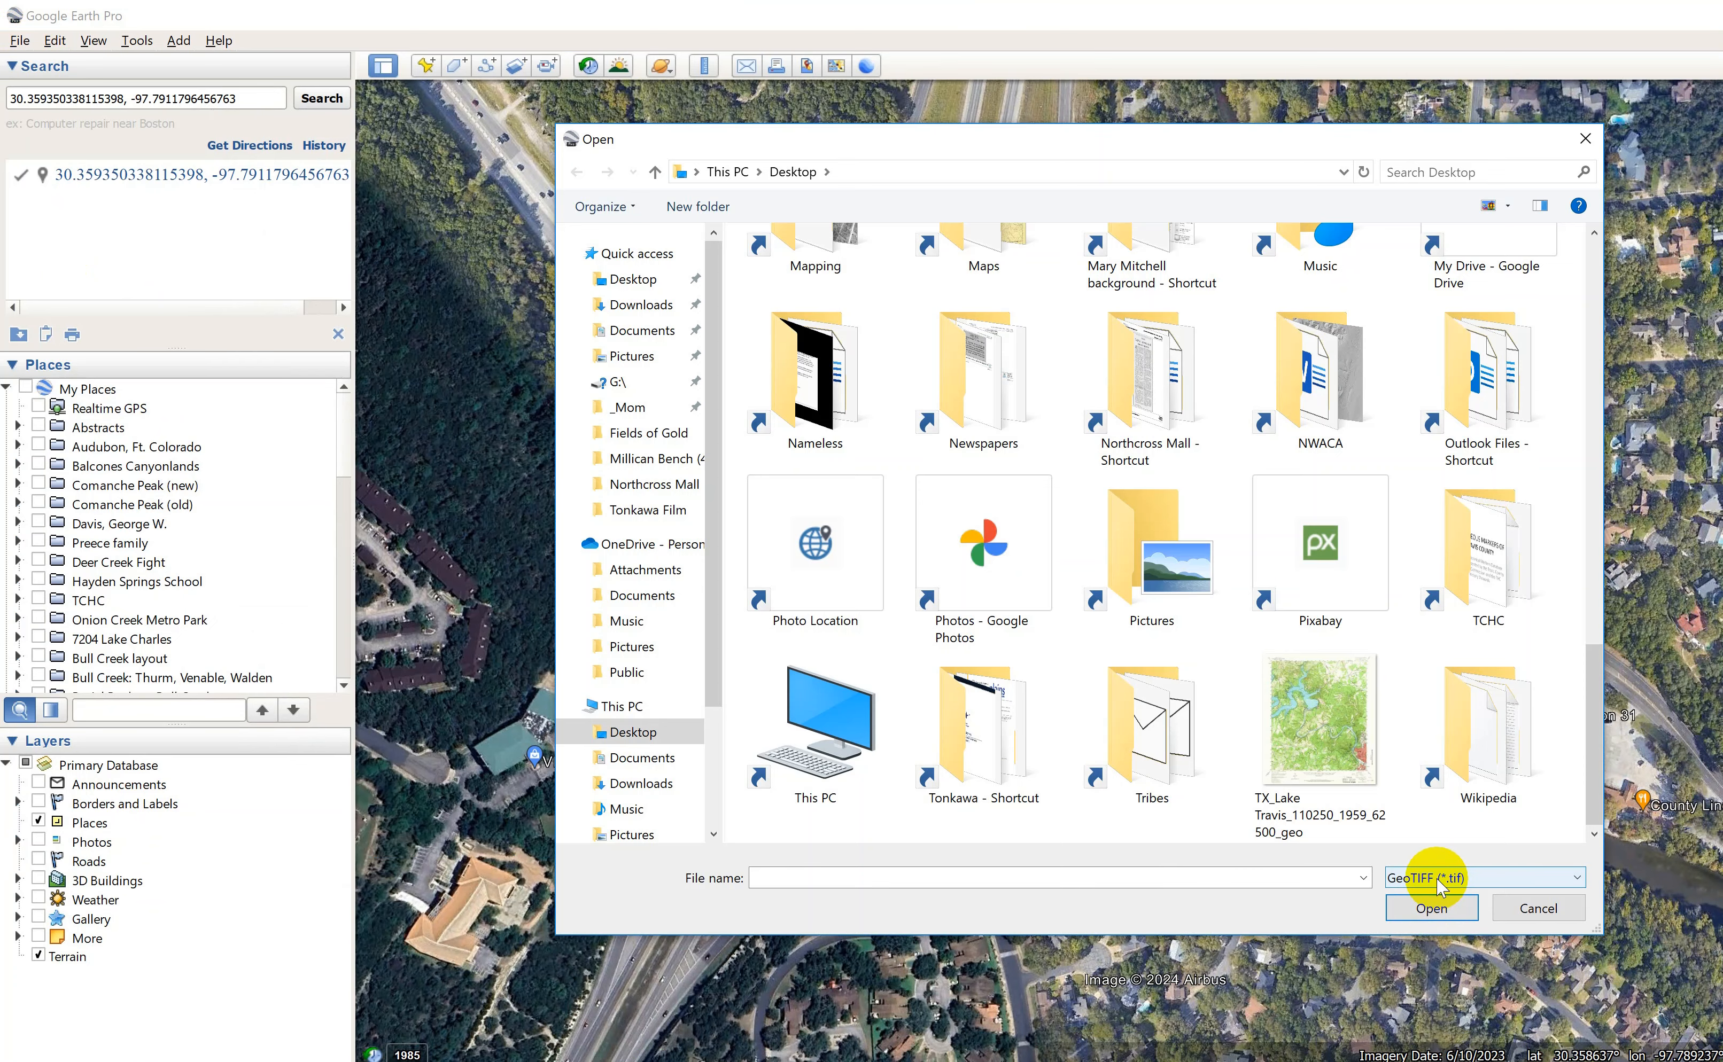
click(1320, 767)
click(1422, 909)
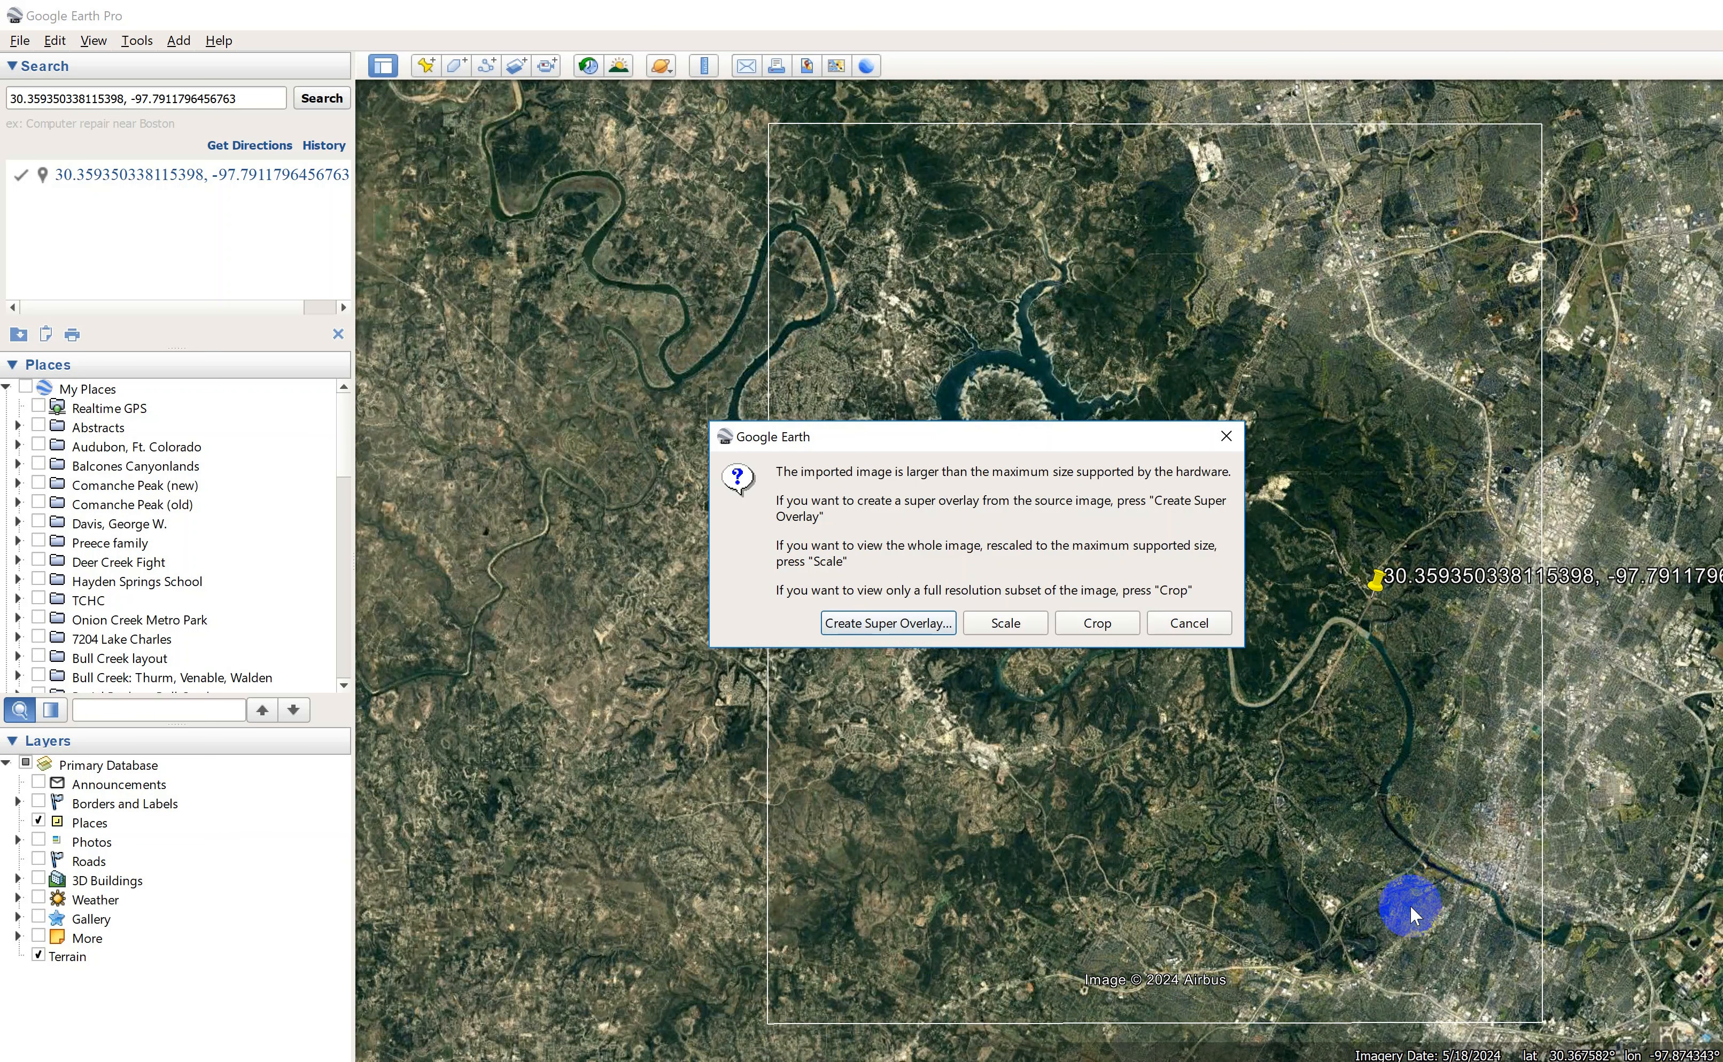
Crop the oversized image to a full-resolution subset centred at the searched coordinates' placemark.
drag(909, 439, 648, 215)
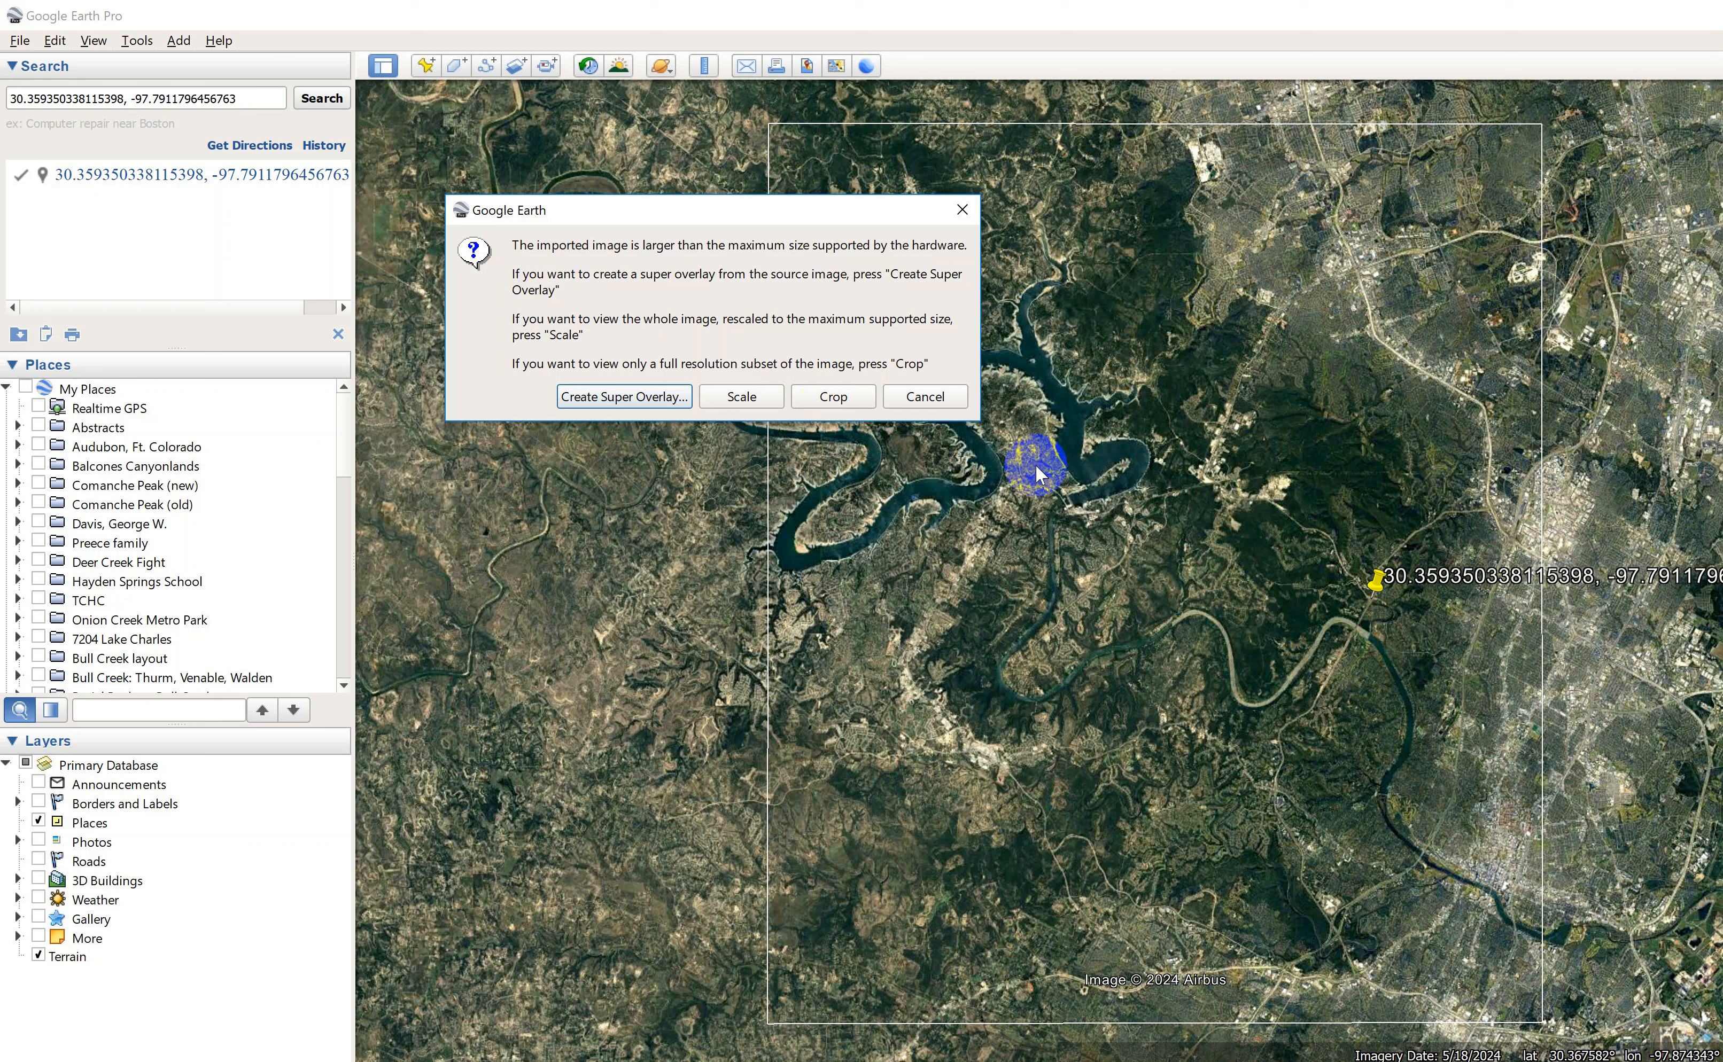
click(837, 403)
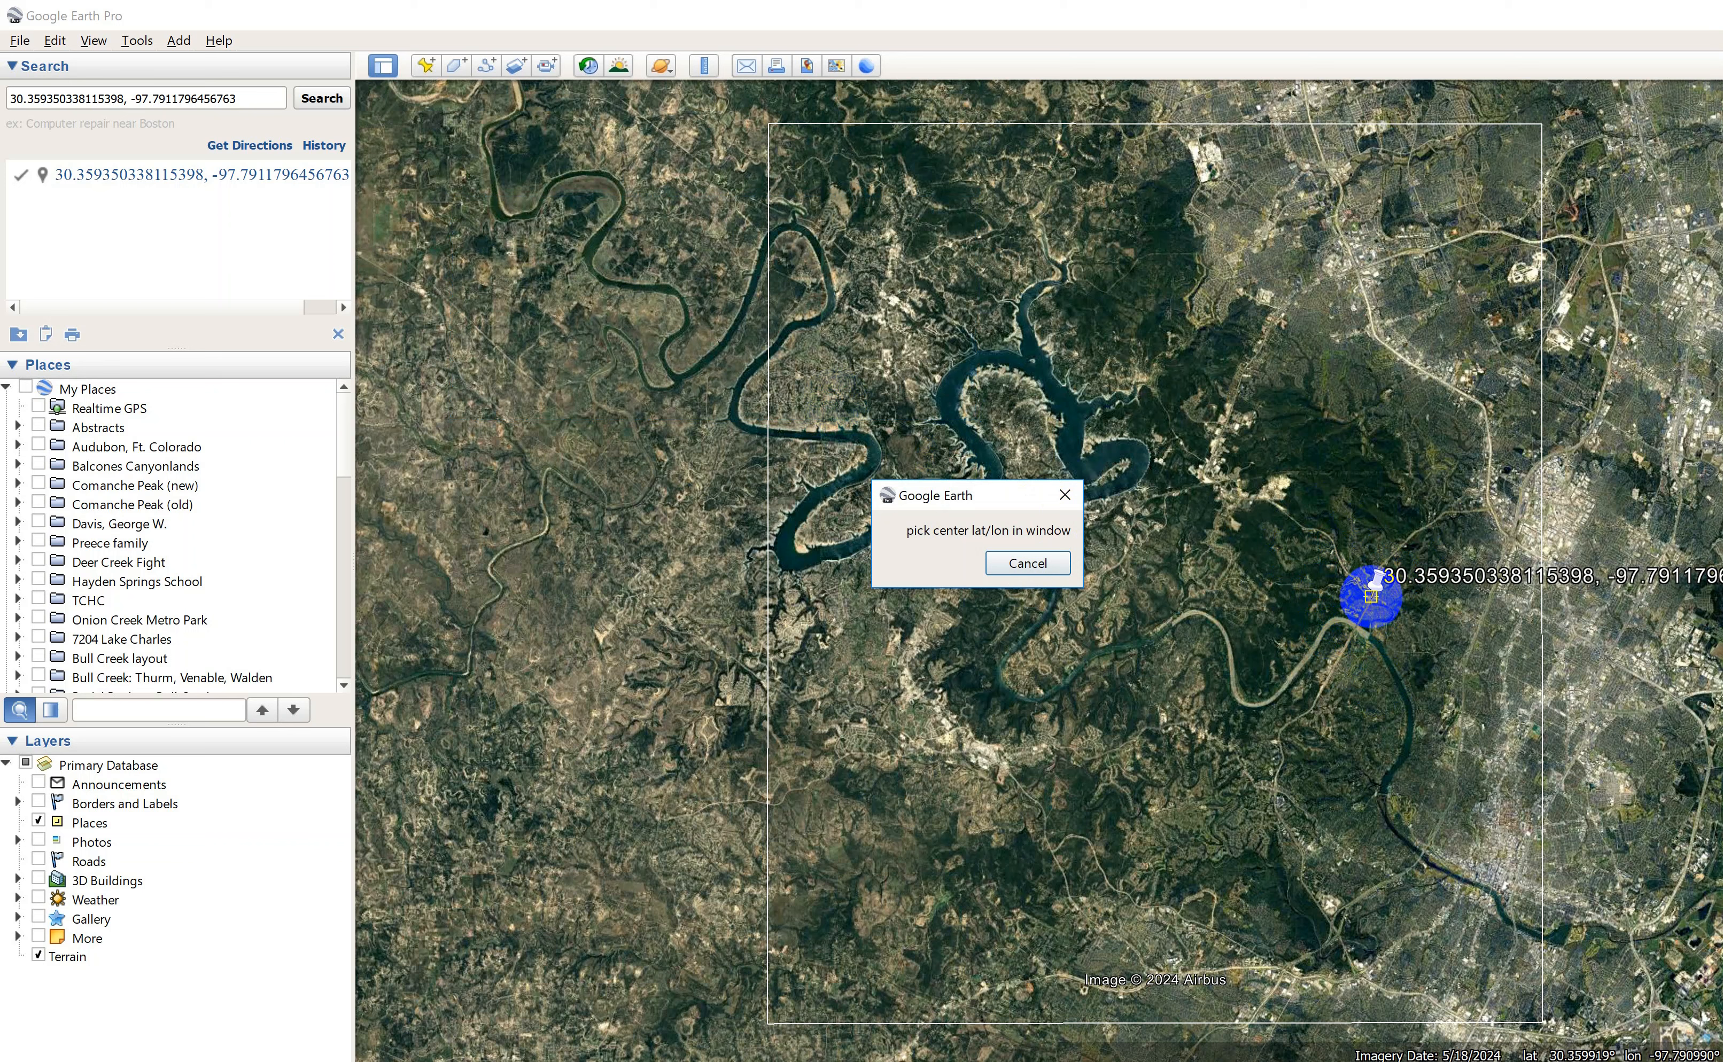
click(1371, 600)
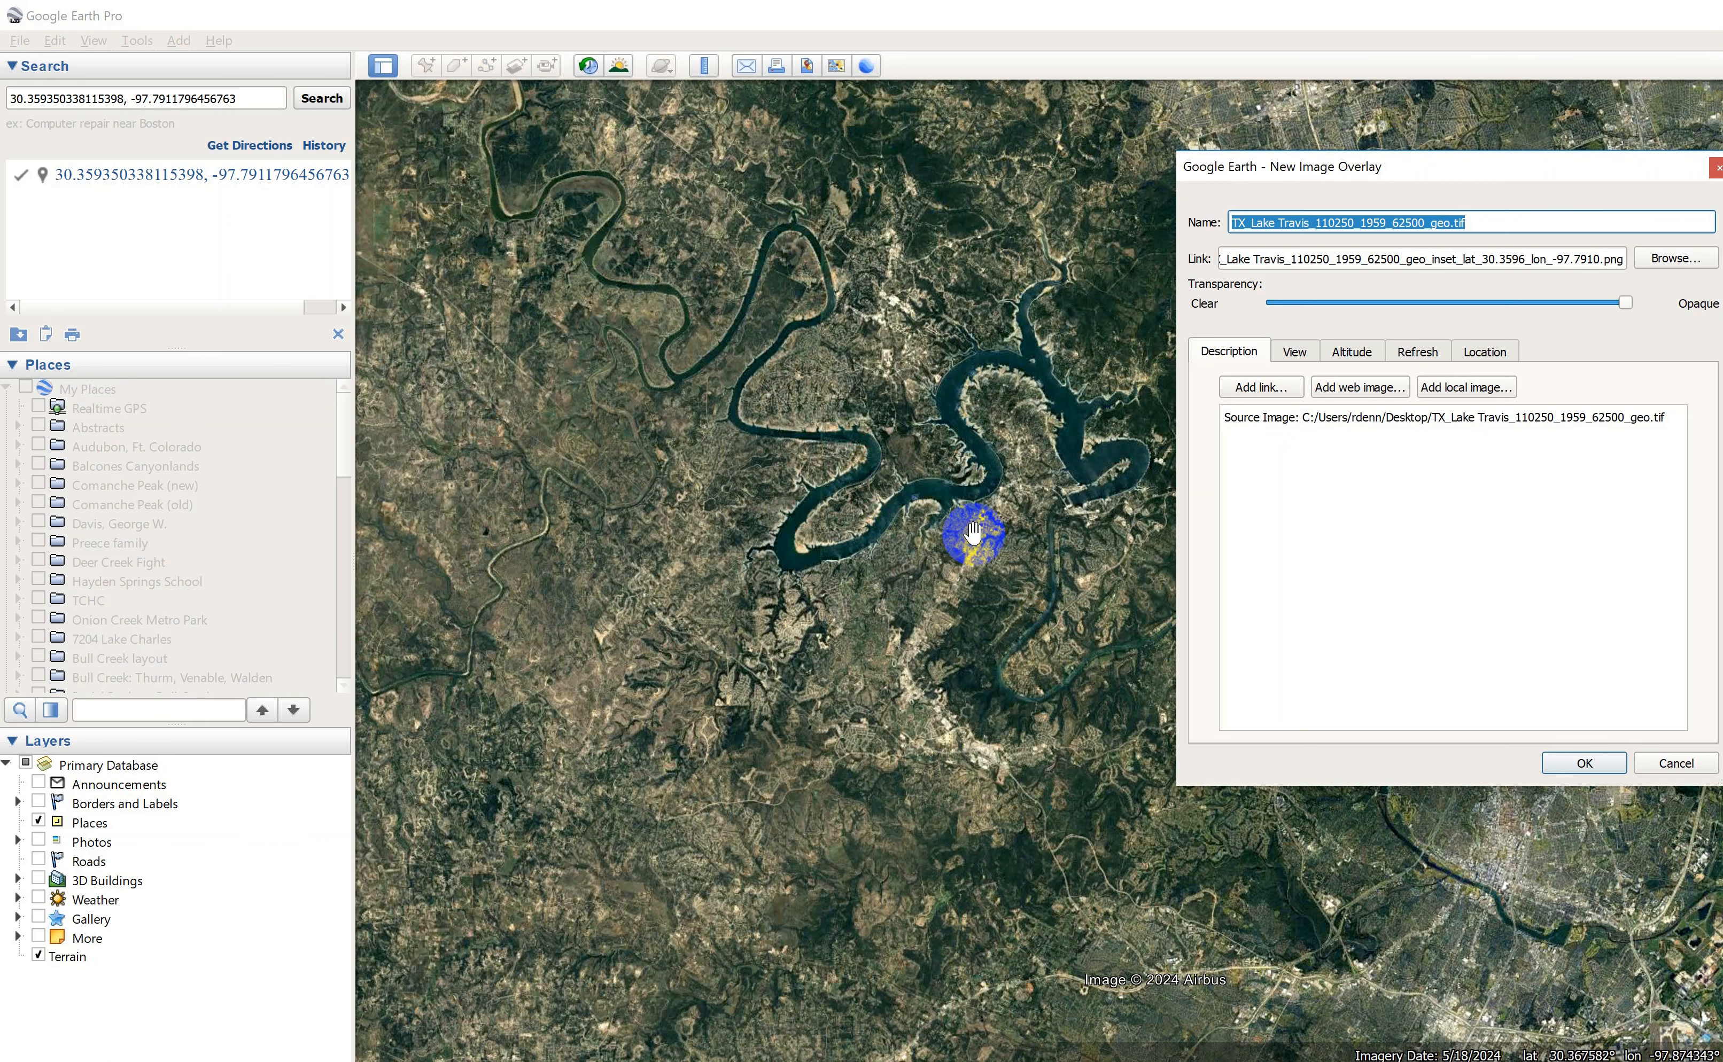
Inspect the cropped map's placement and create the new image overlay with its default name and settings.
drag(1481, 163, 818, 216)
scroll(1398, 634, up, 3)
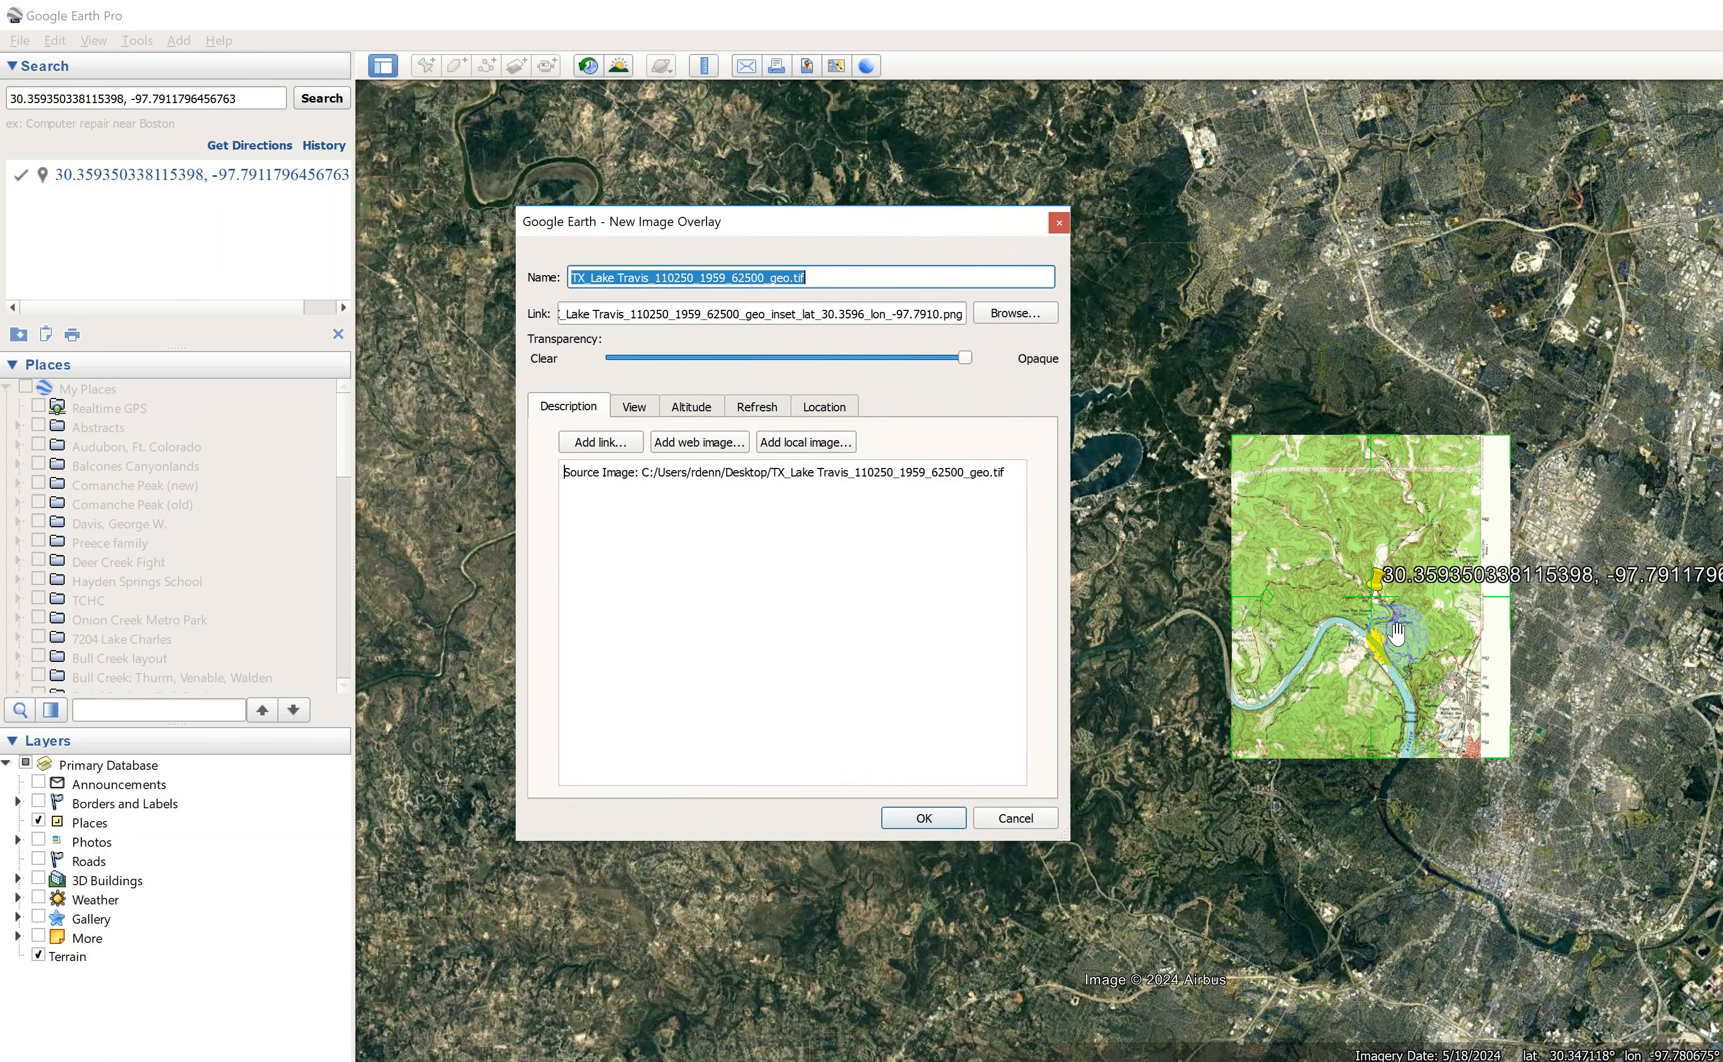
scroll(1435, 626, up, 1)
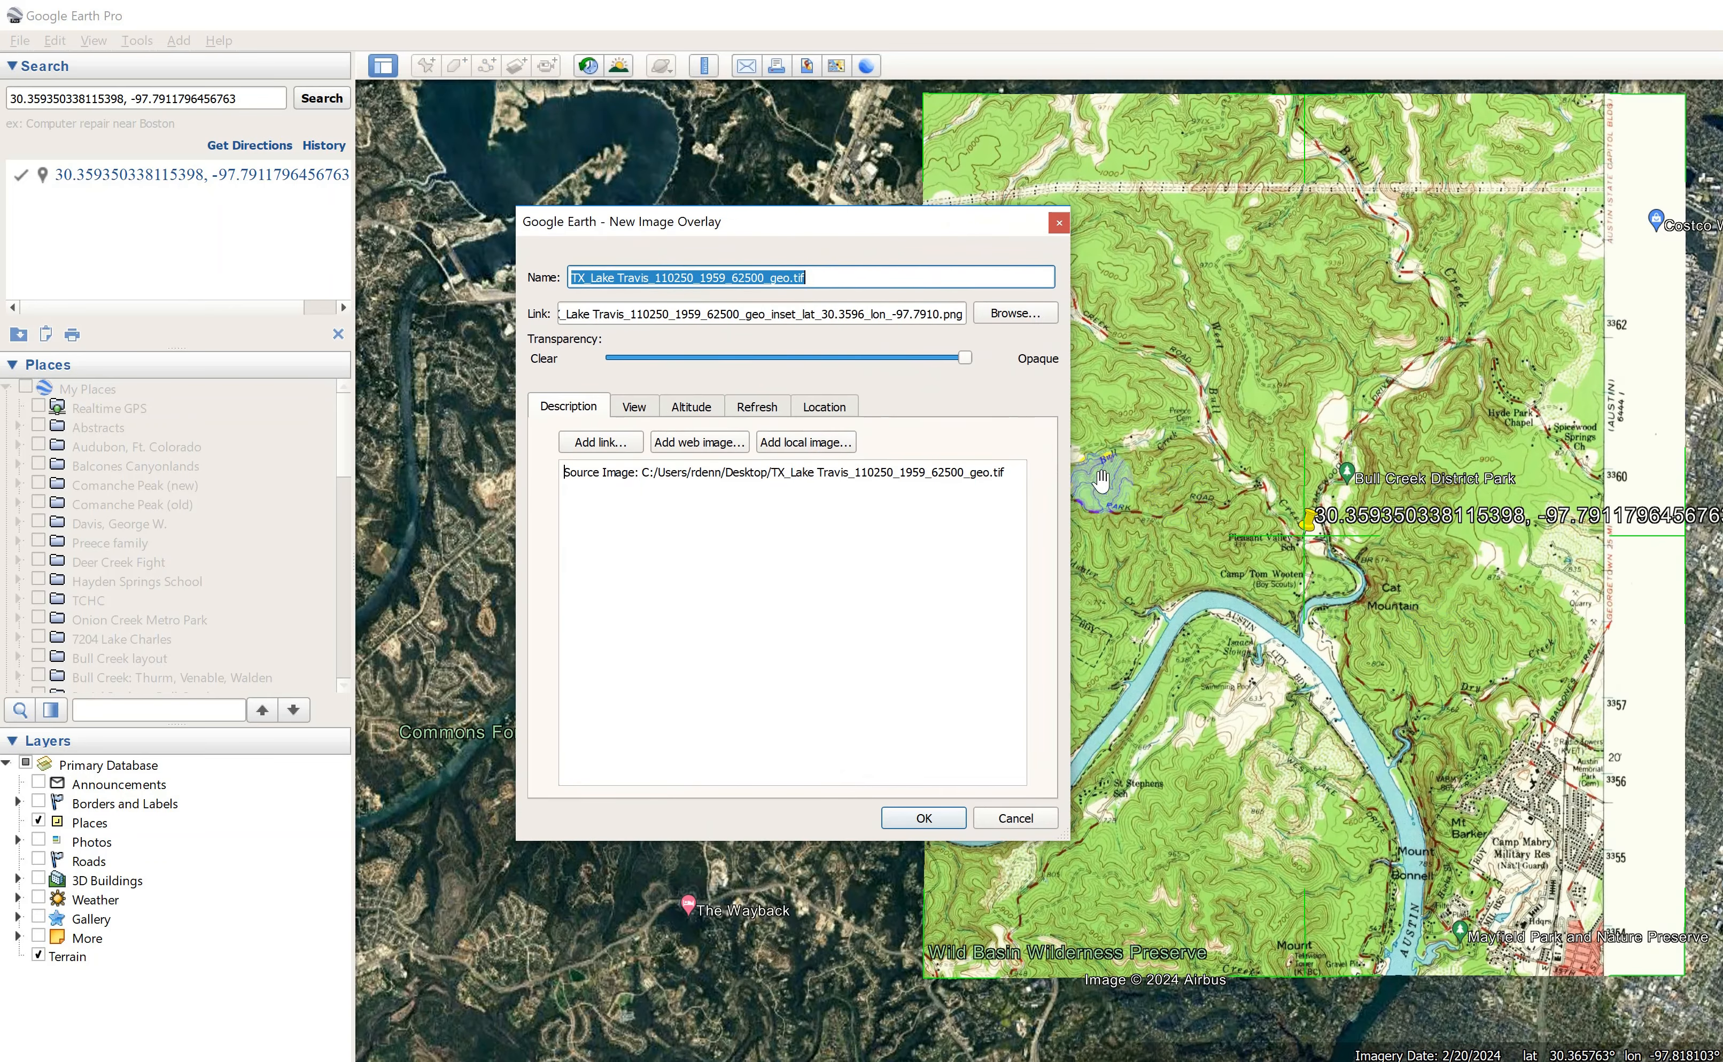
drag(914, 231, 768, 195)
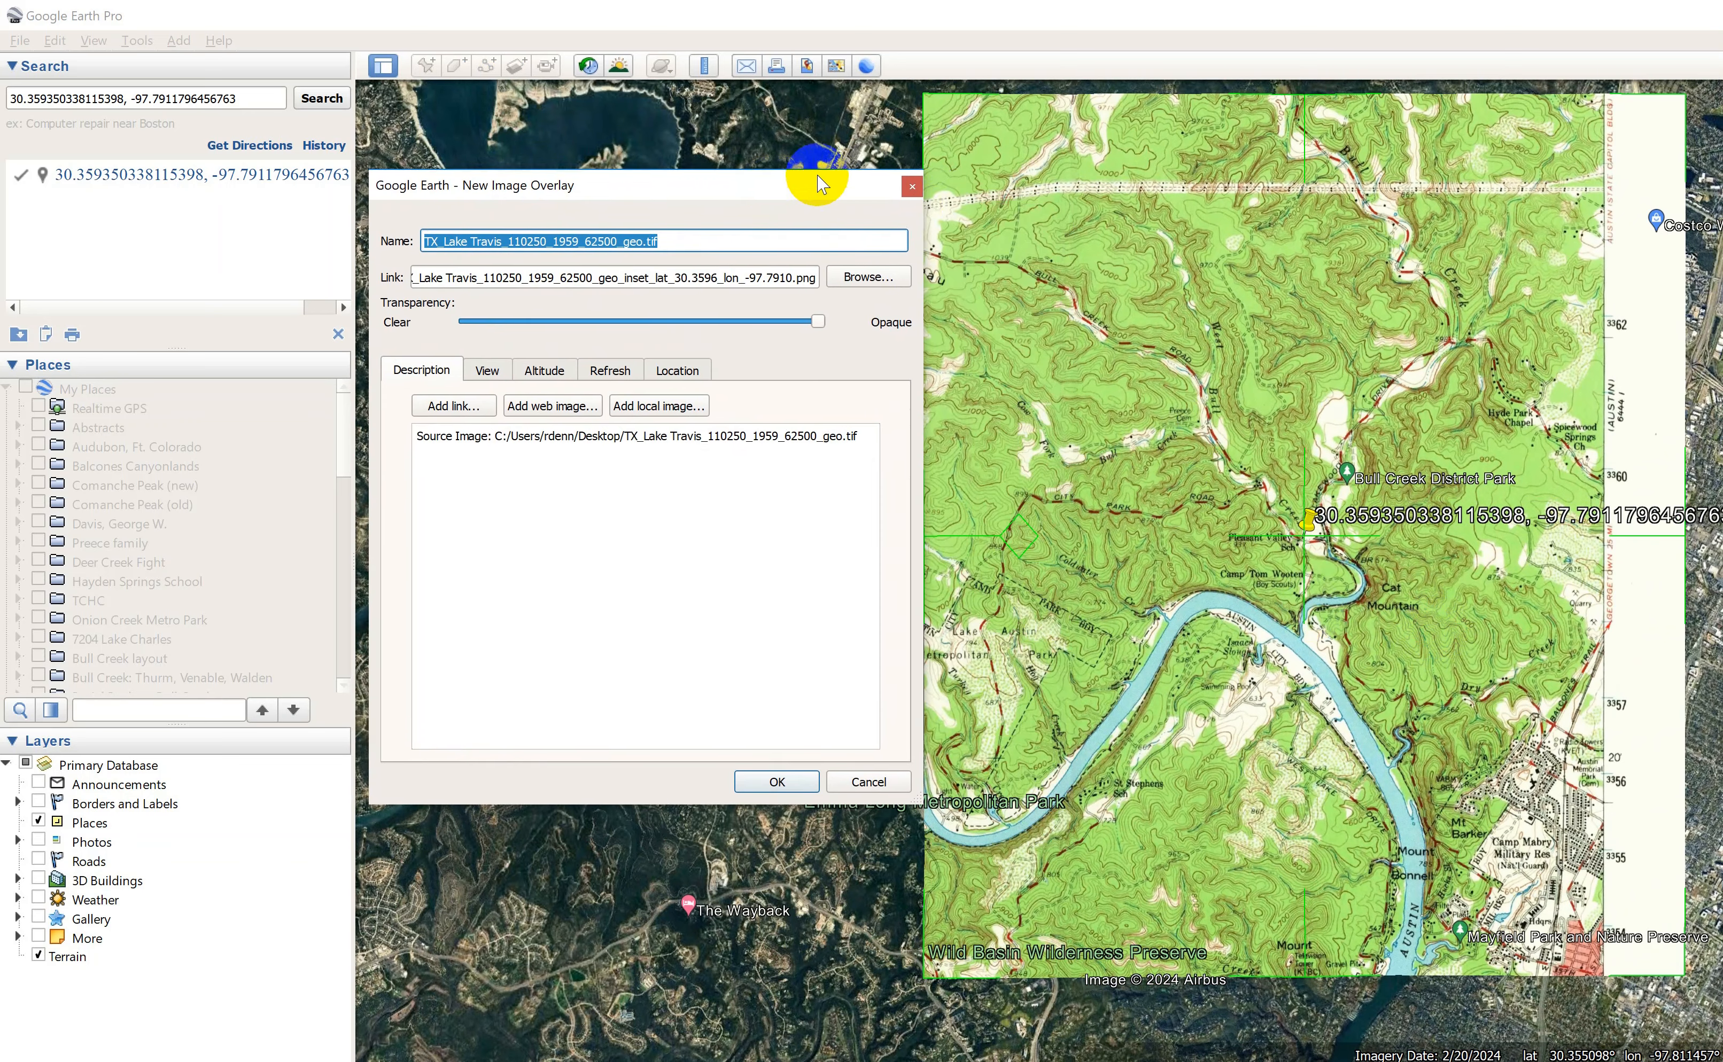
click(777, 782)
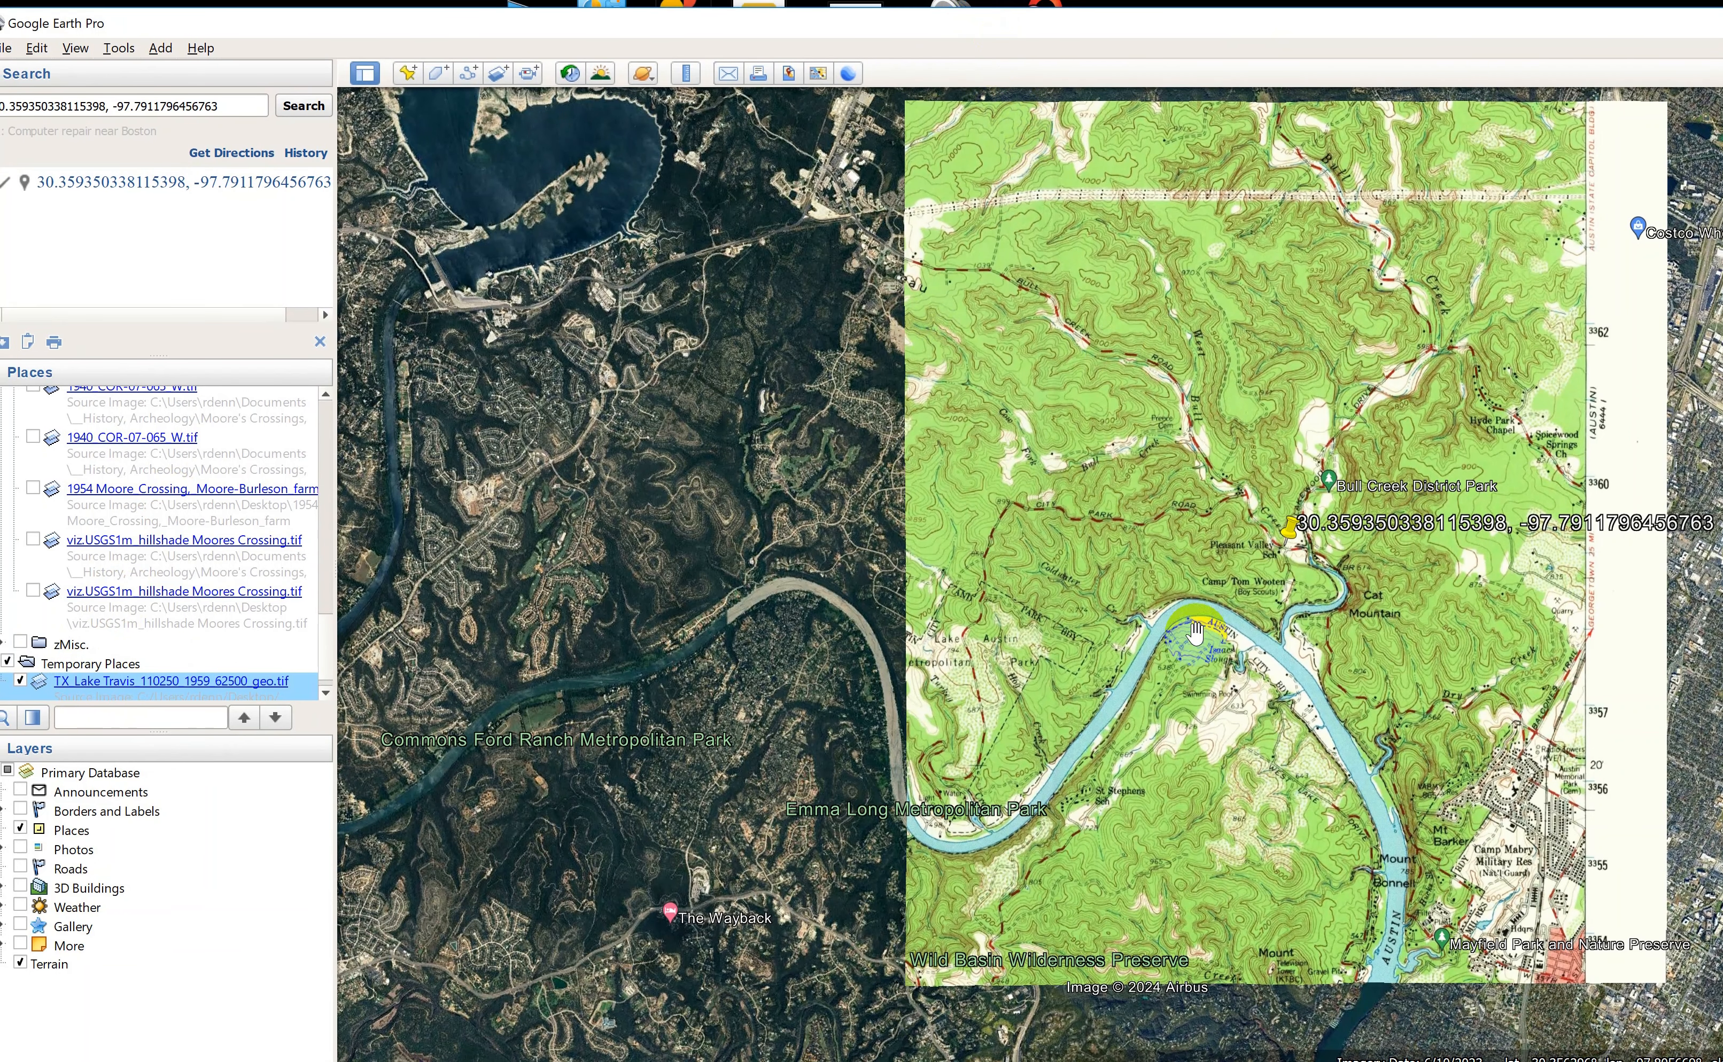
Vary the Lake Travis overlay's opacity to compare the historic map with the satellite imagery, returning it to fully opaque.
drag(1295, 717, 947, 750)
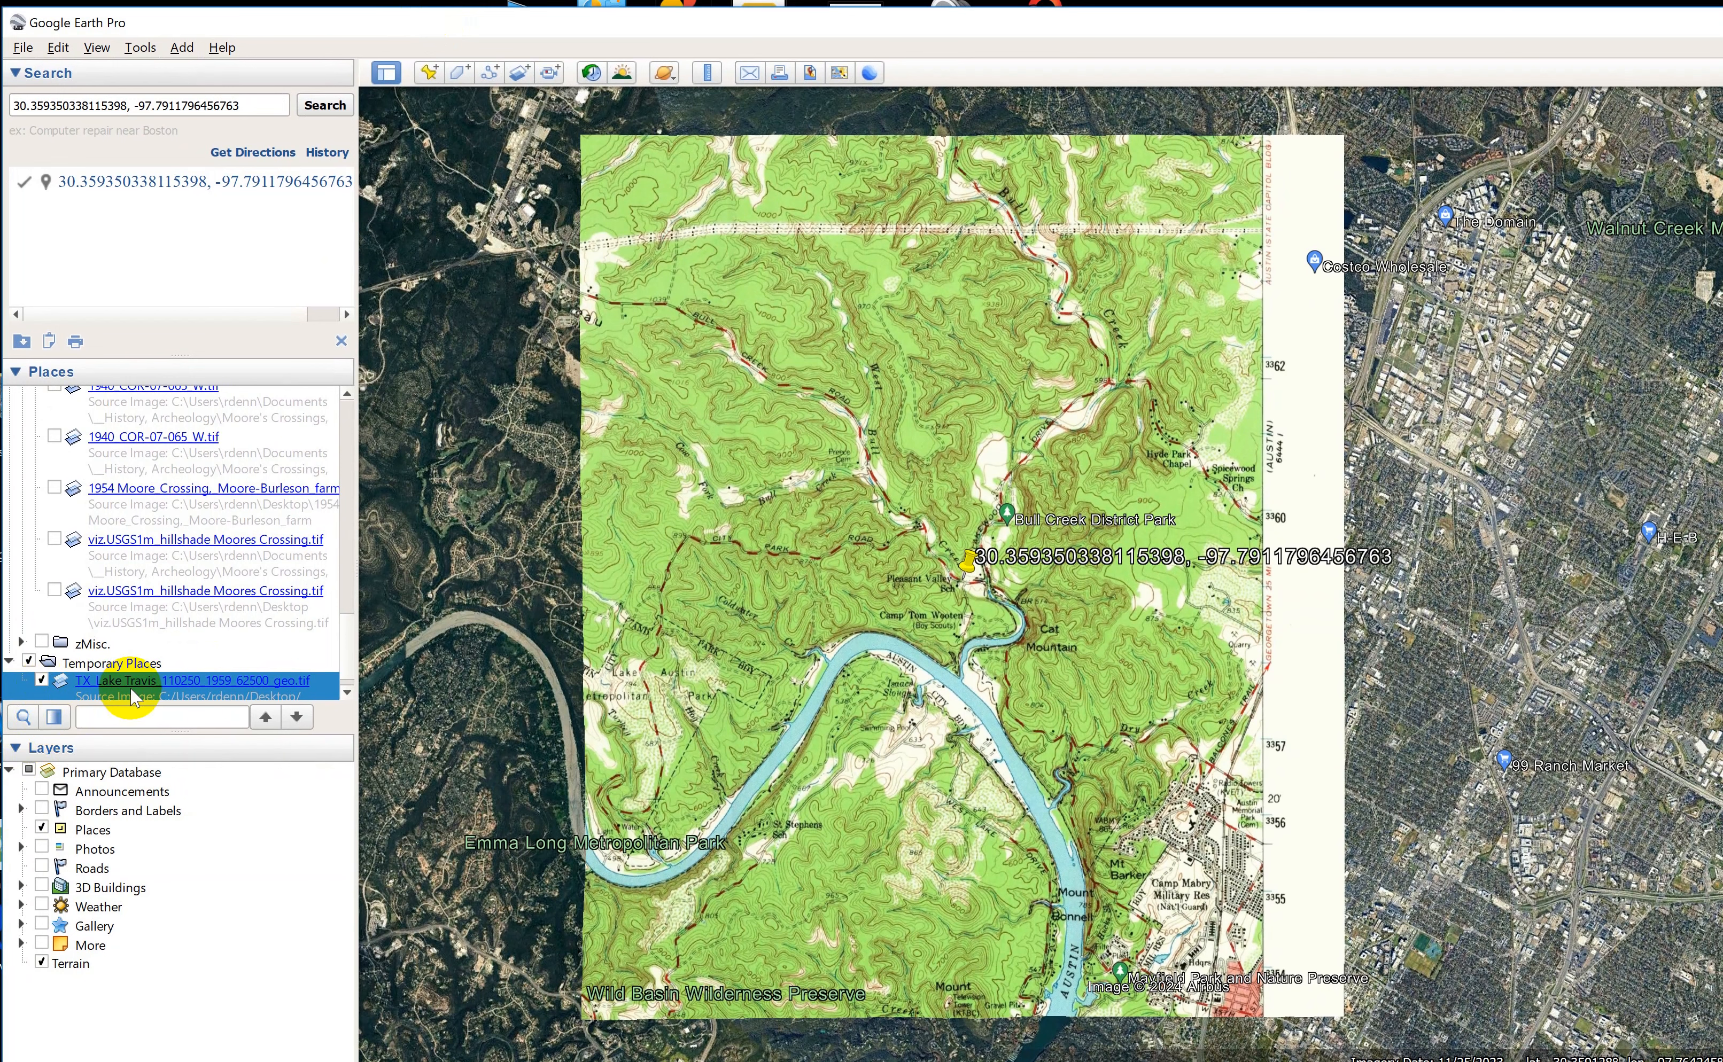
click(55, 718)
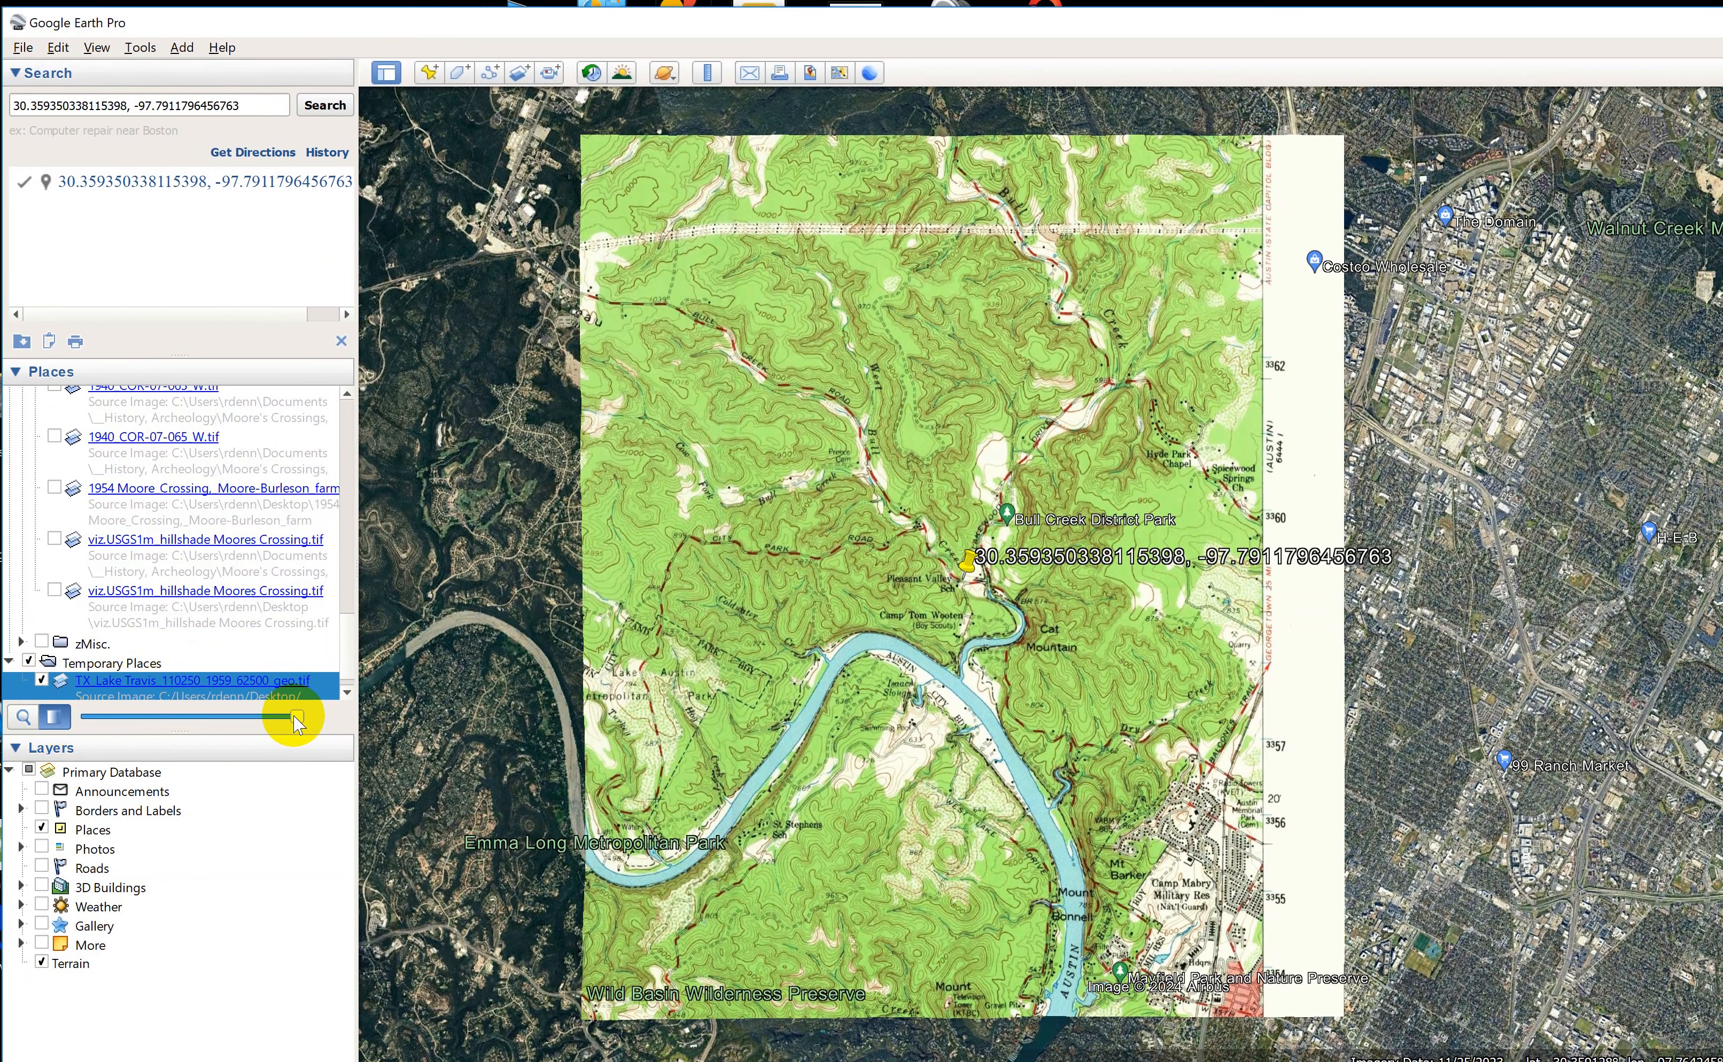
drag(296, 718, 332, 780)
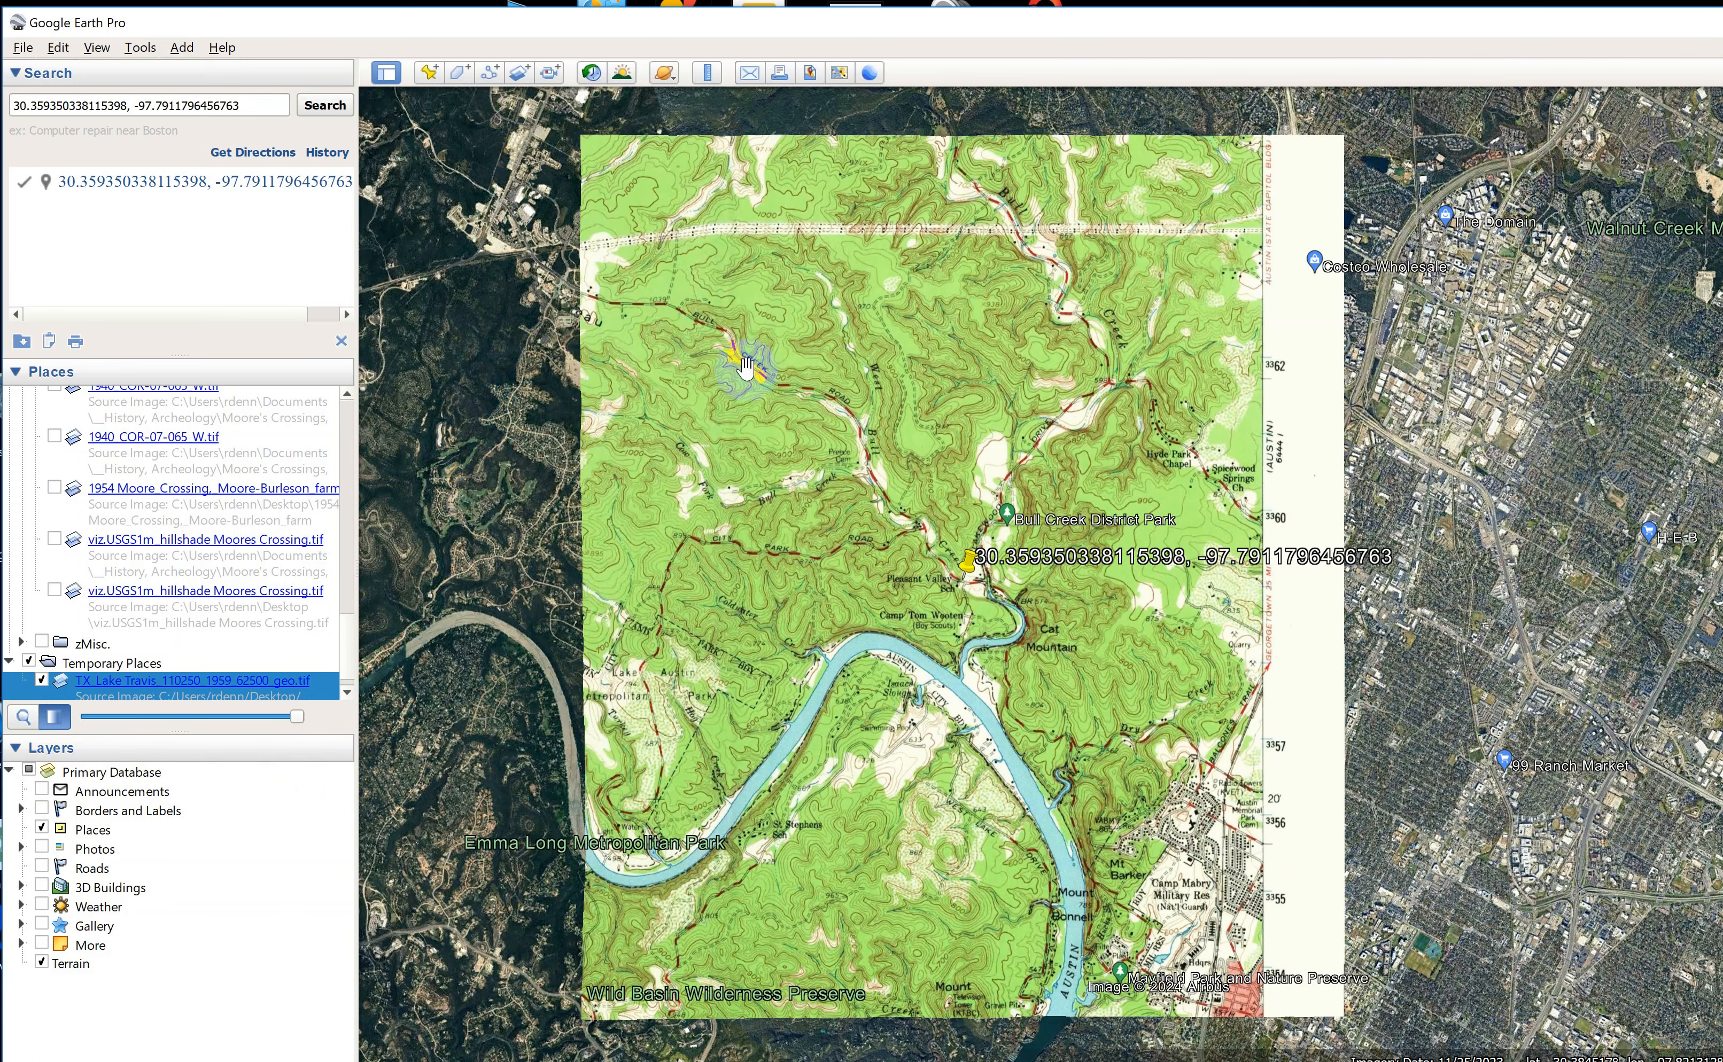
drag(297, 716, 353, 718)
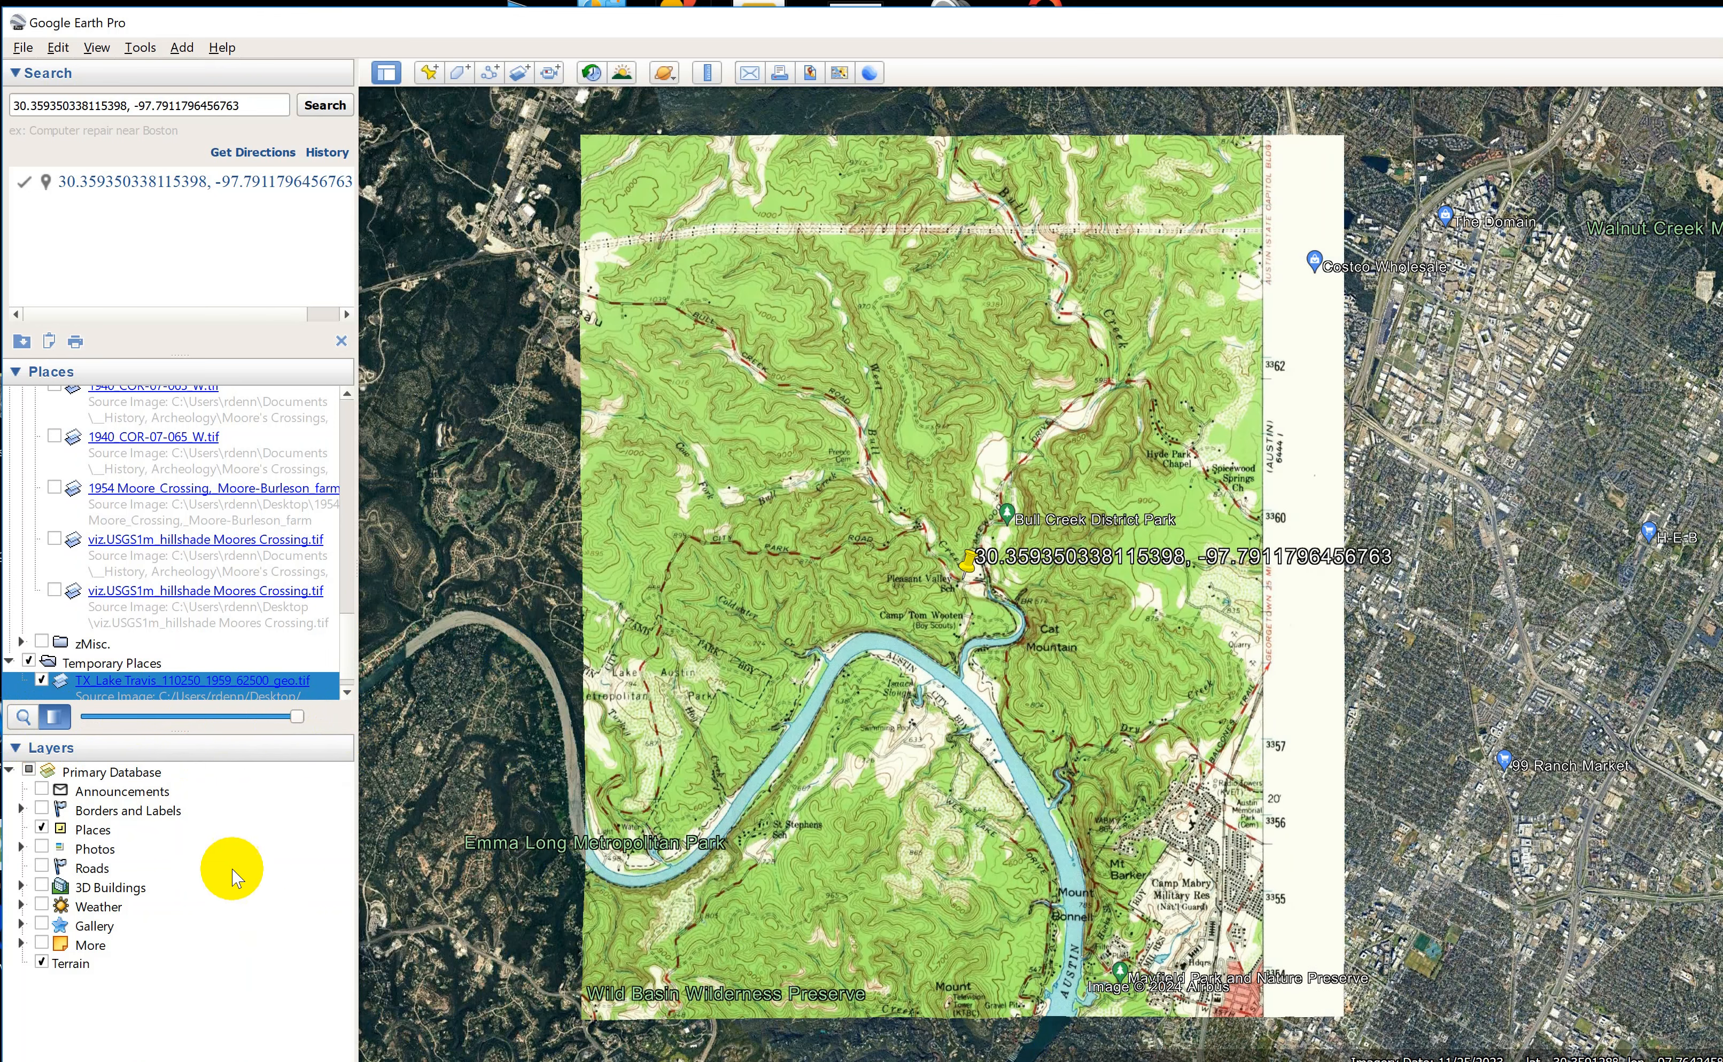
drag(297, 718, 297, 771)
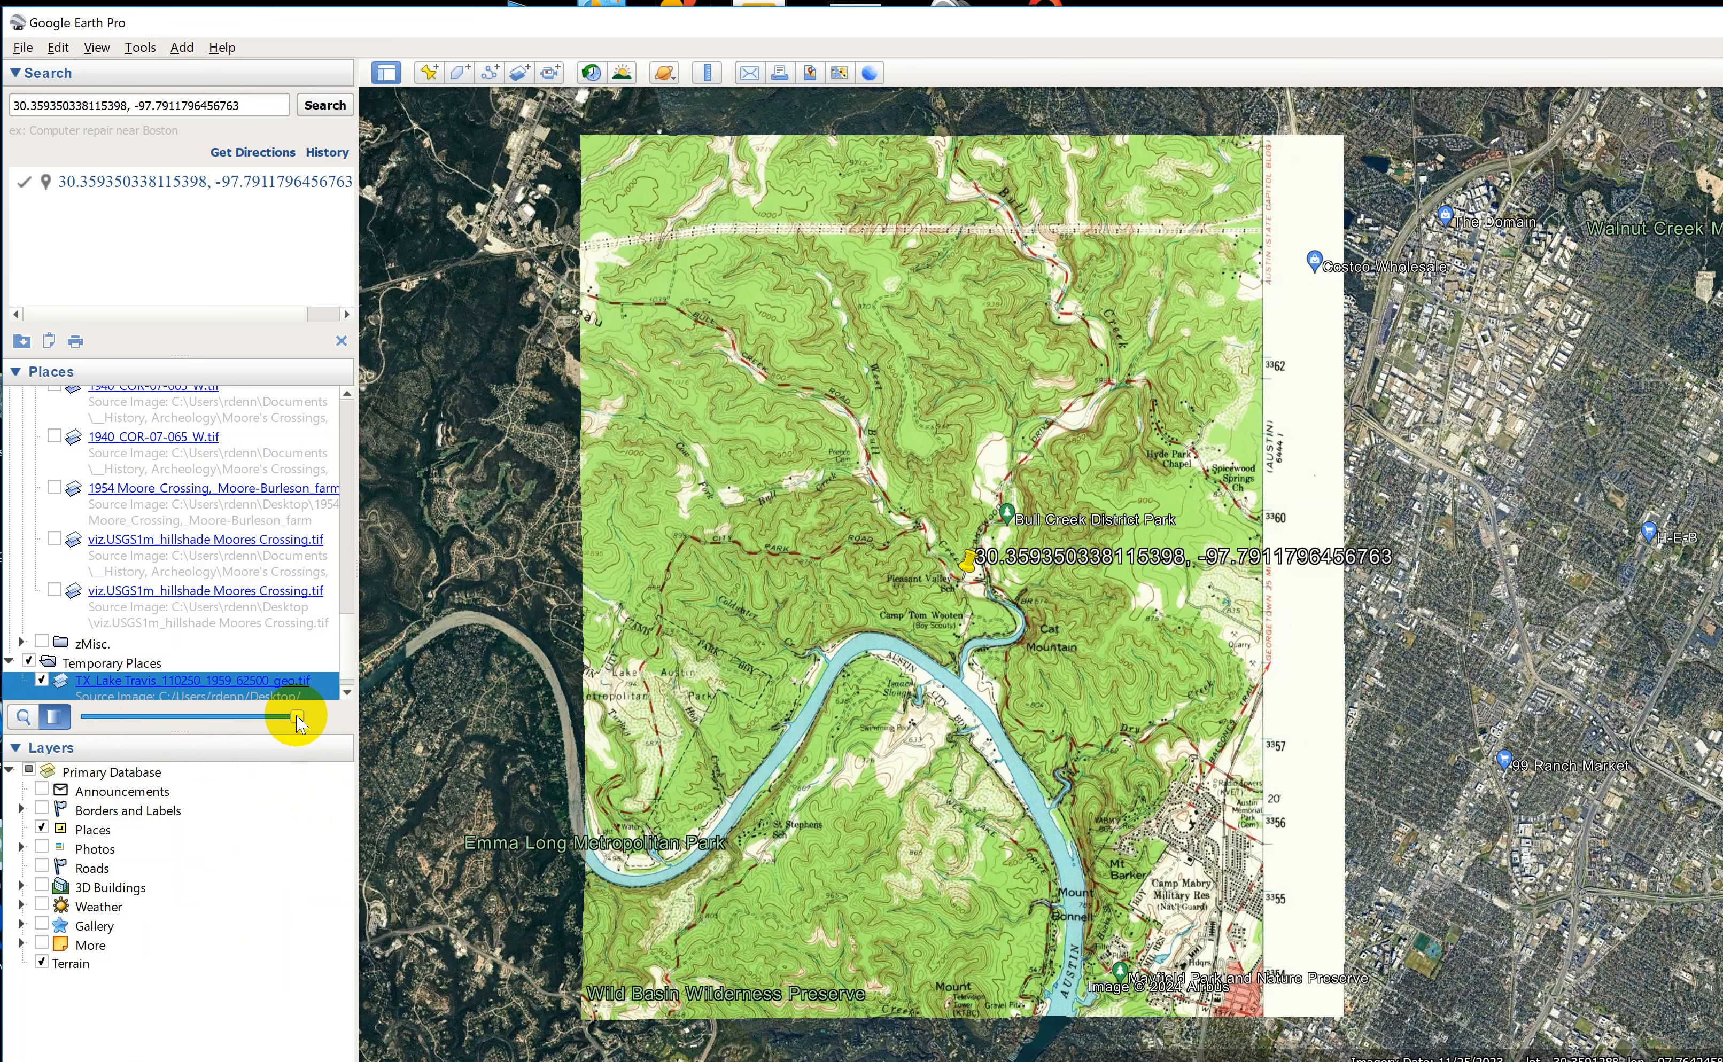
drag(297, 721, 319, 769)
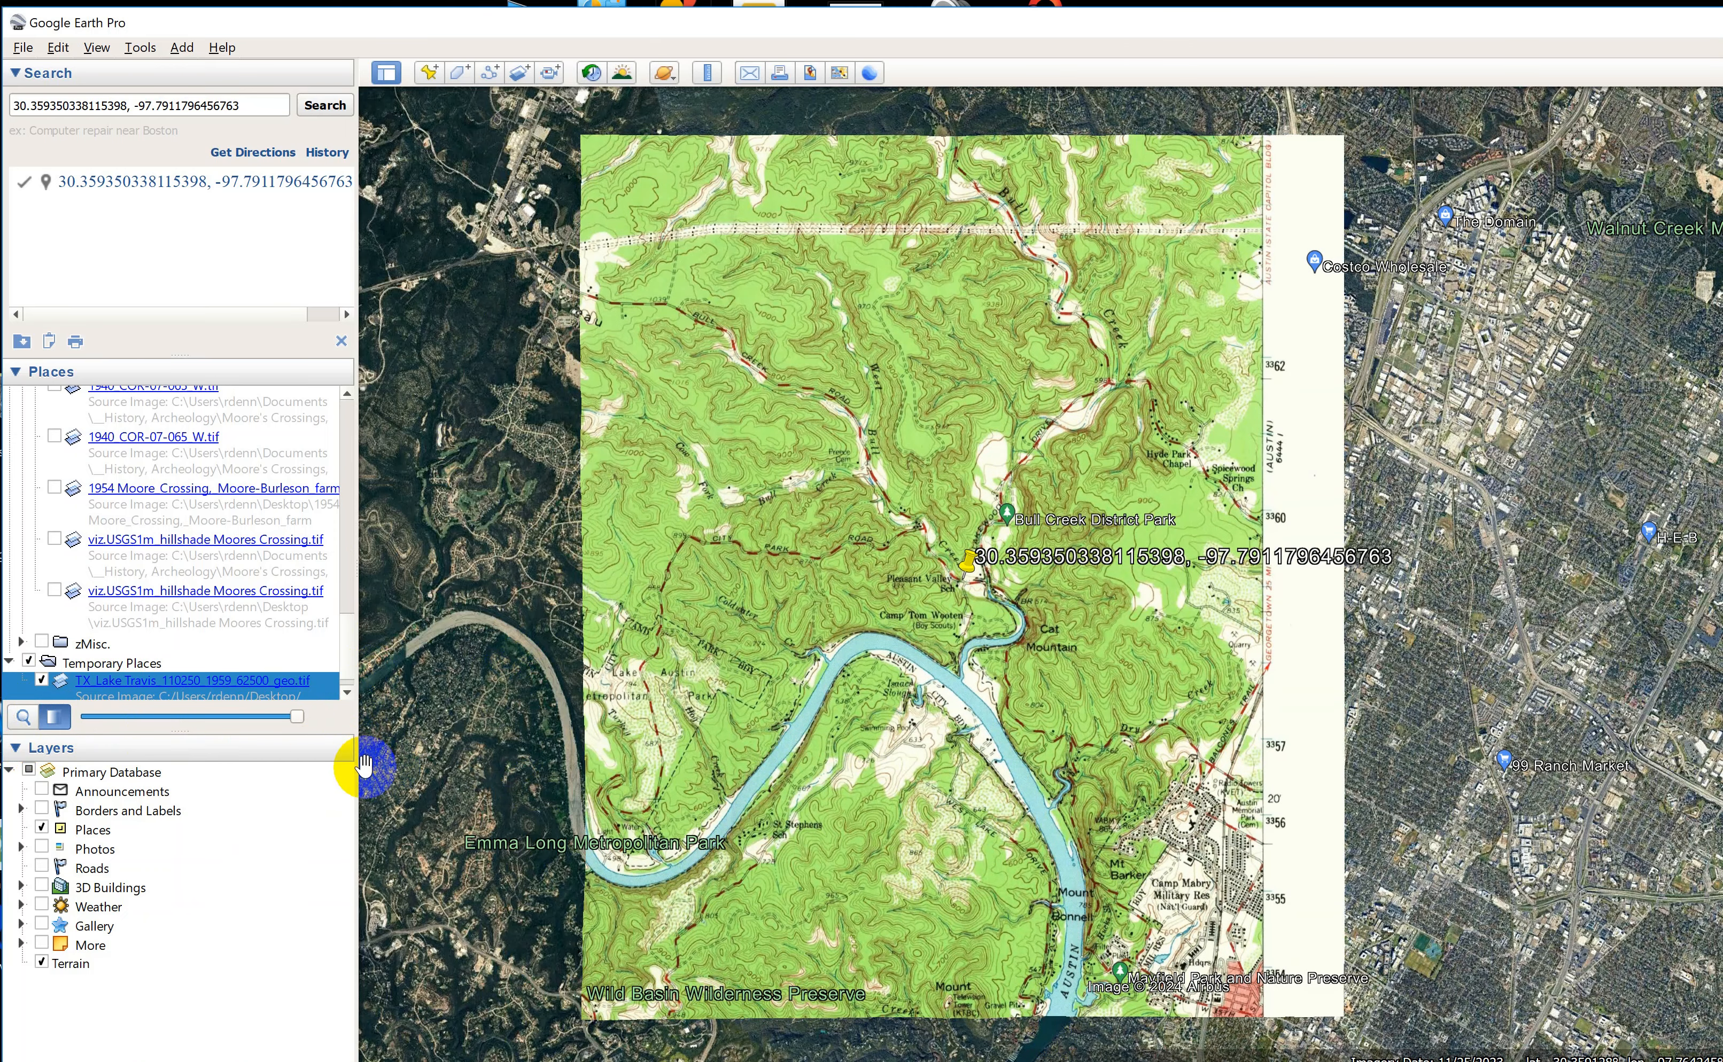
Clear the coordinate search results and zoom in on the overlay near Pleasant Valley School and Camp Tom Wooten.
drag(999, 741, 883, 730)
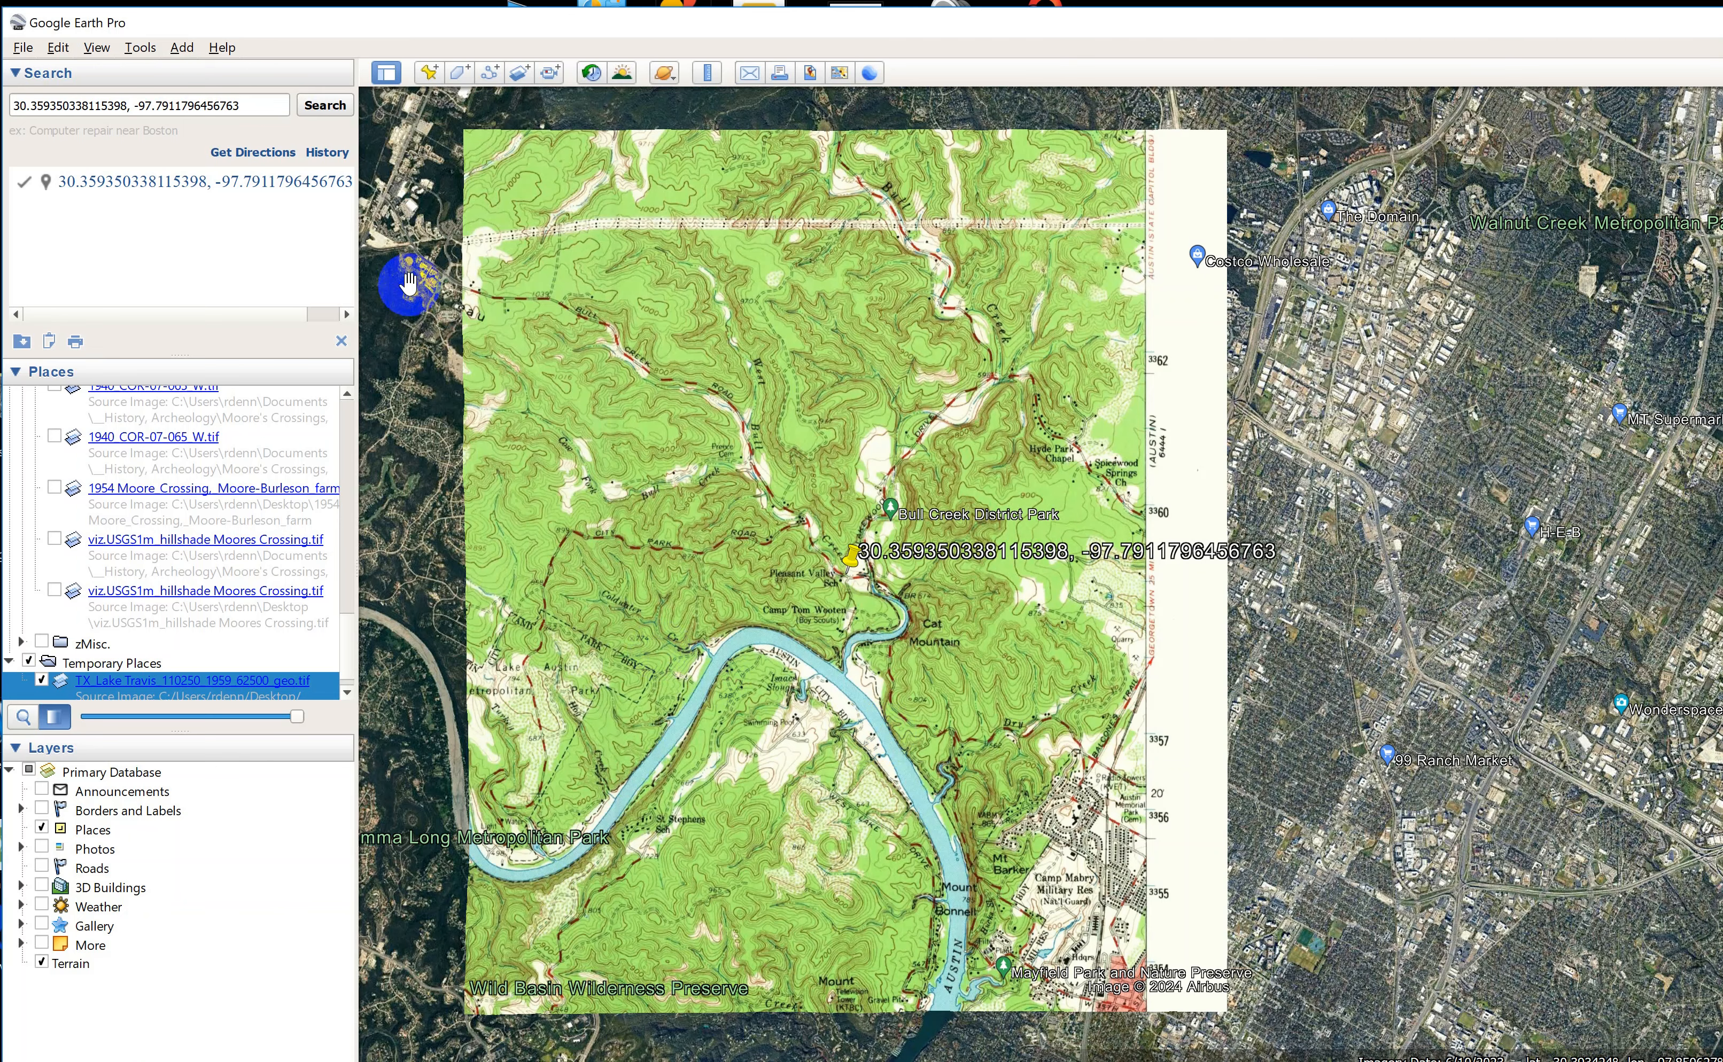
click(341, 341)
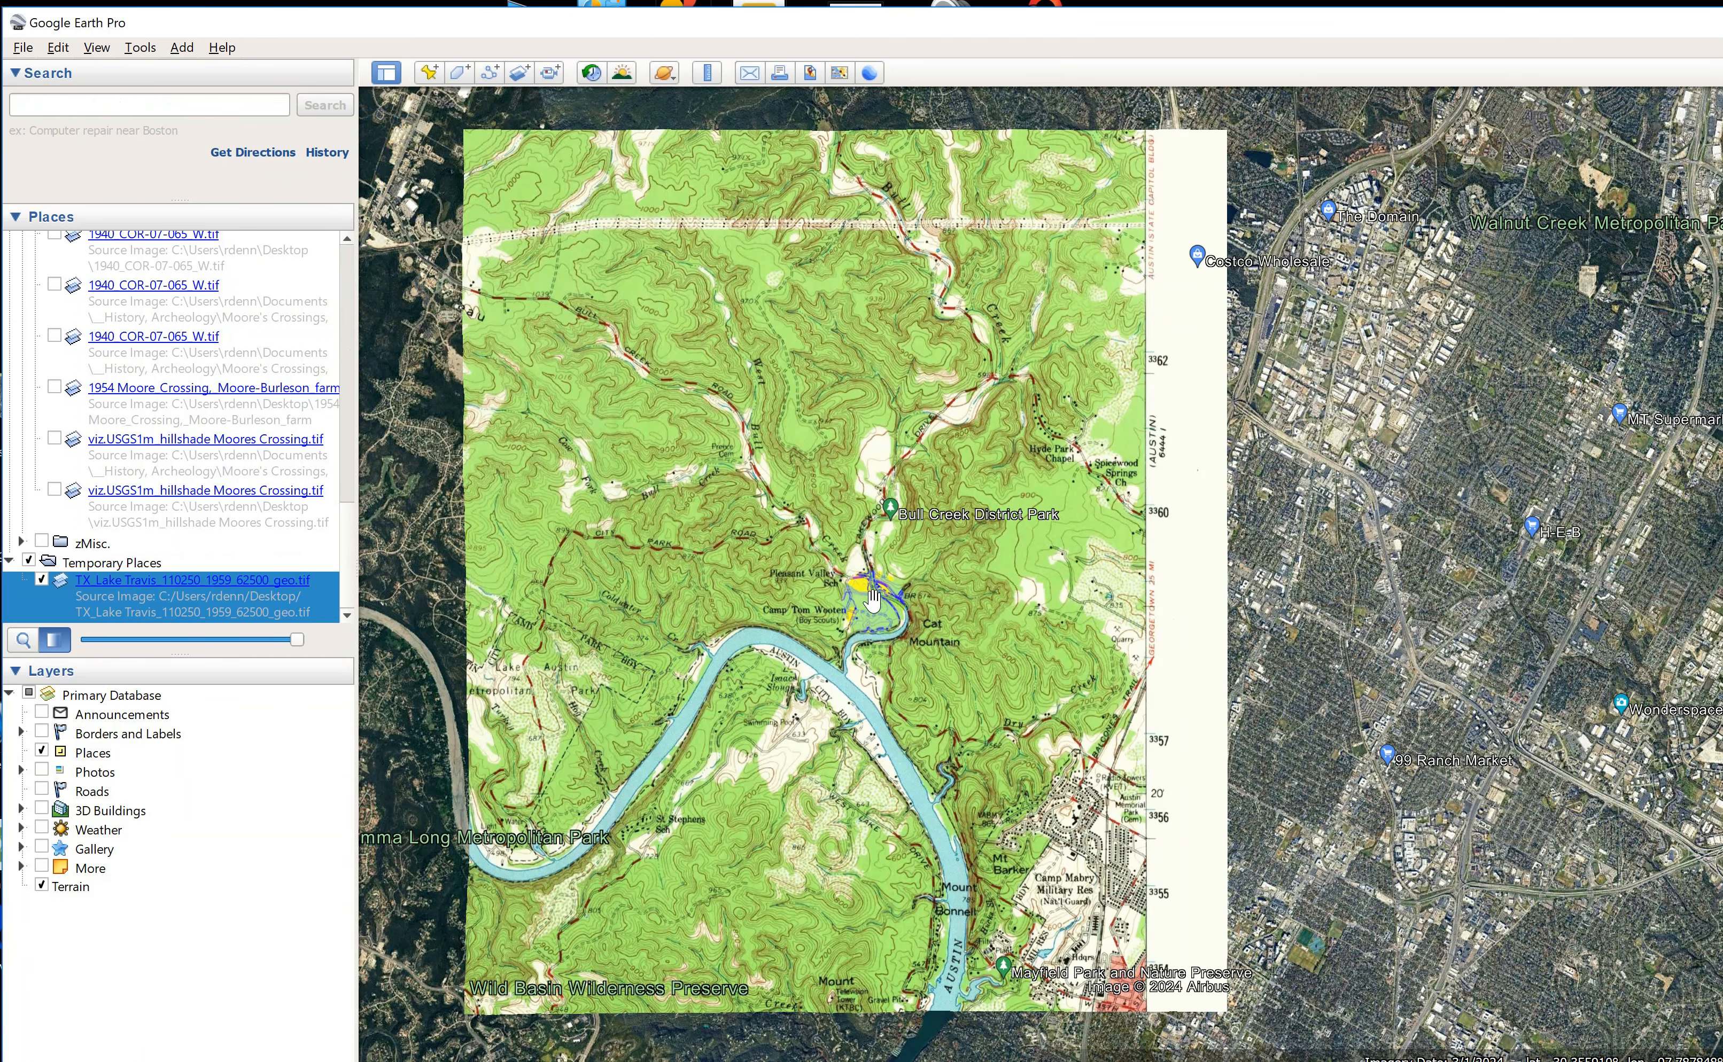
double_click(873, 597)
scroll(849, 600, up, 7)
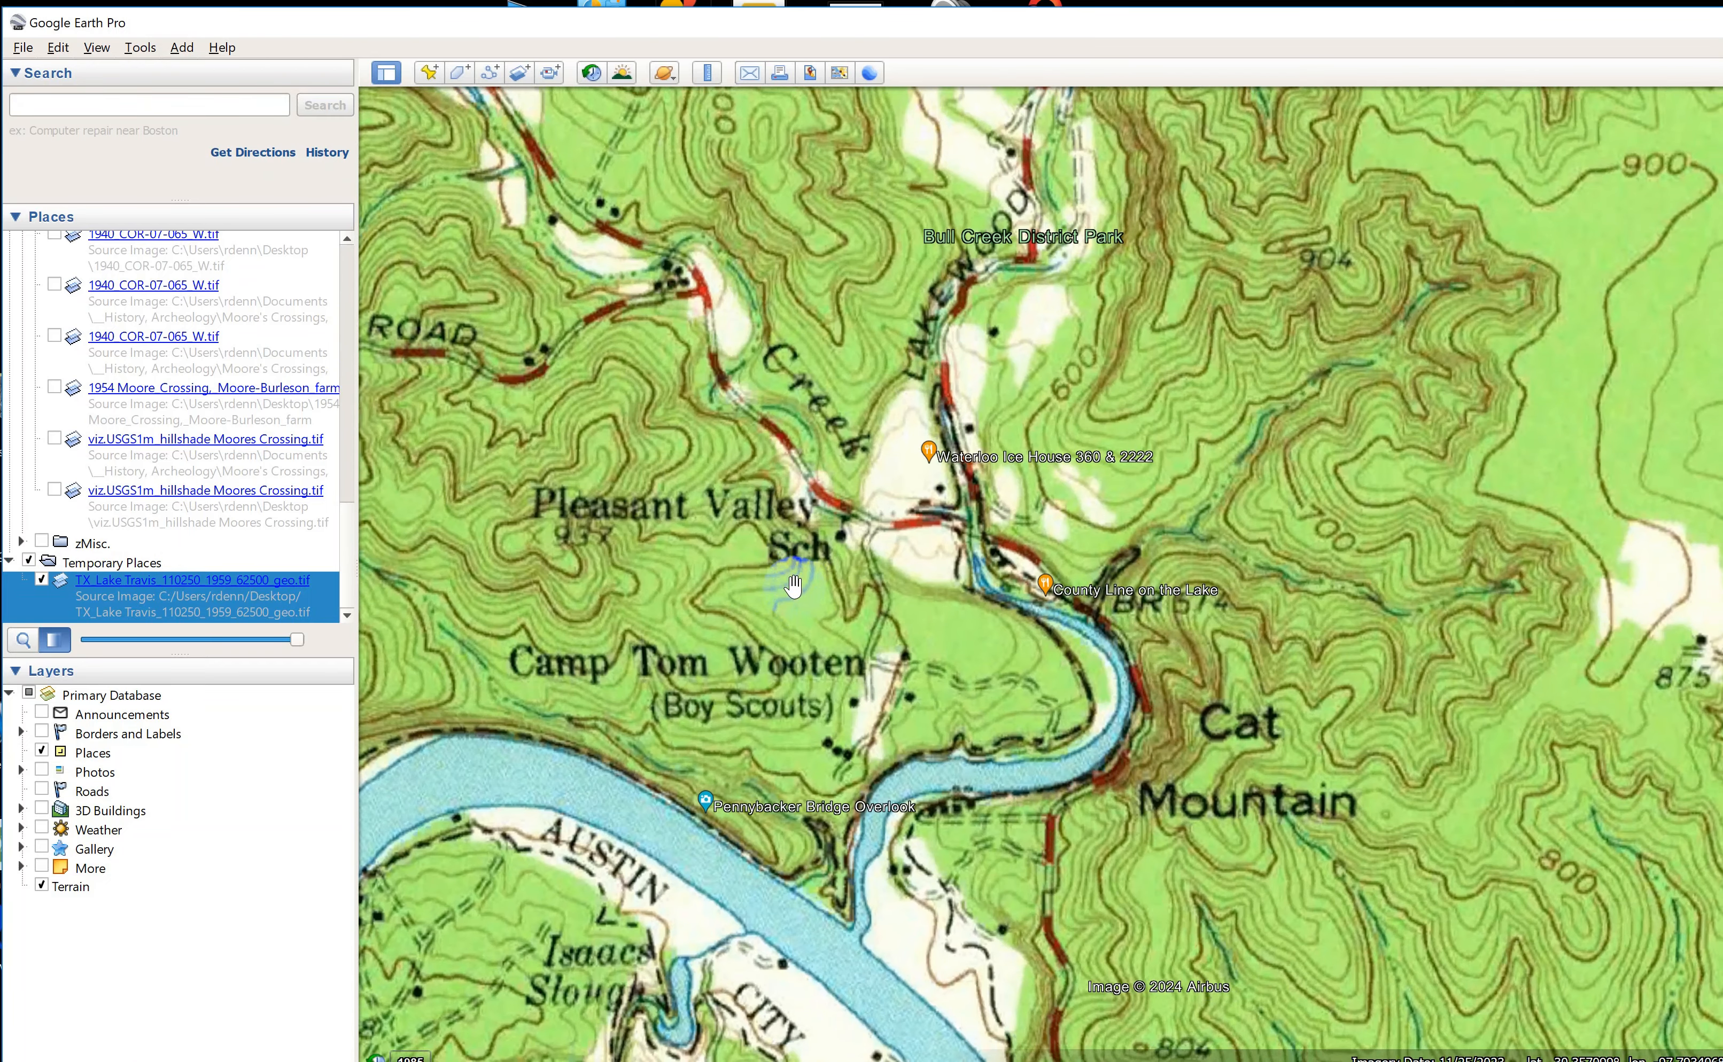
Draw a ruler circle with a radius of about 0.07 miles centred on the mapped Pleasant Valley School.
drag(793, 586, 828, 592)
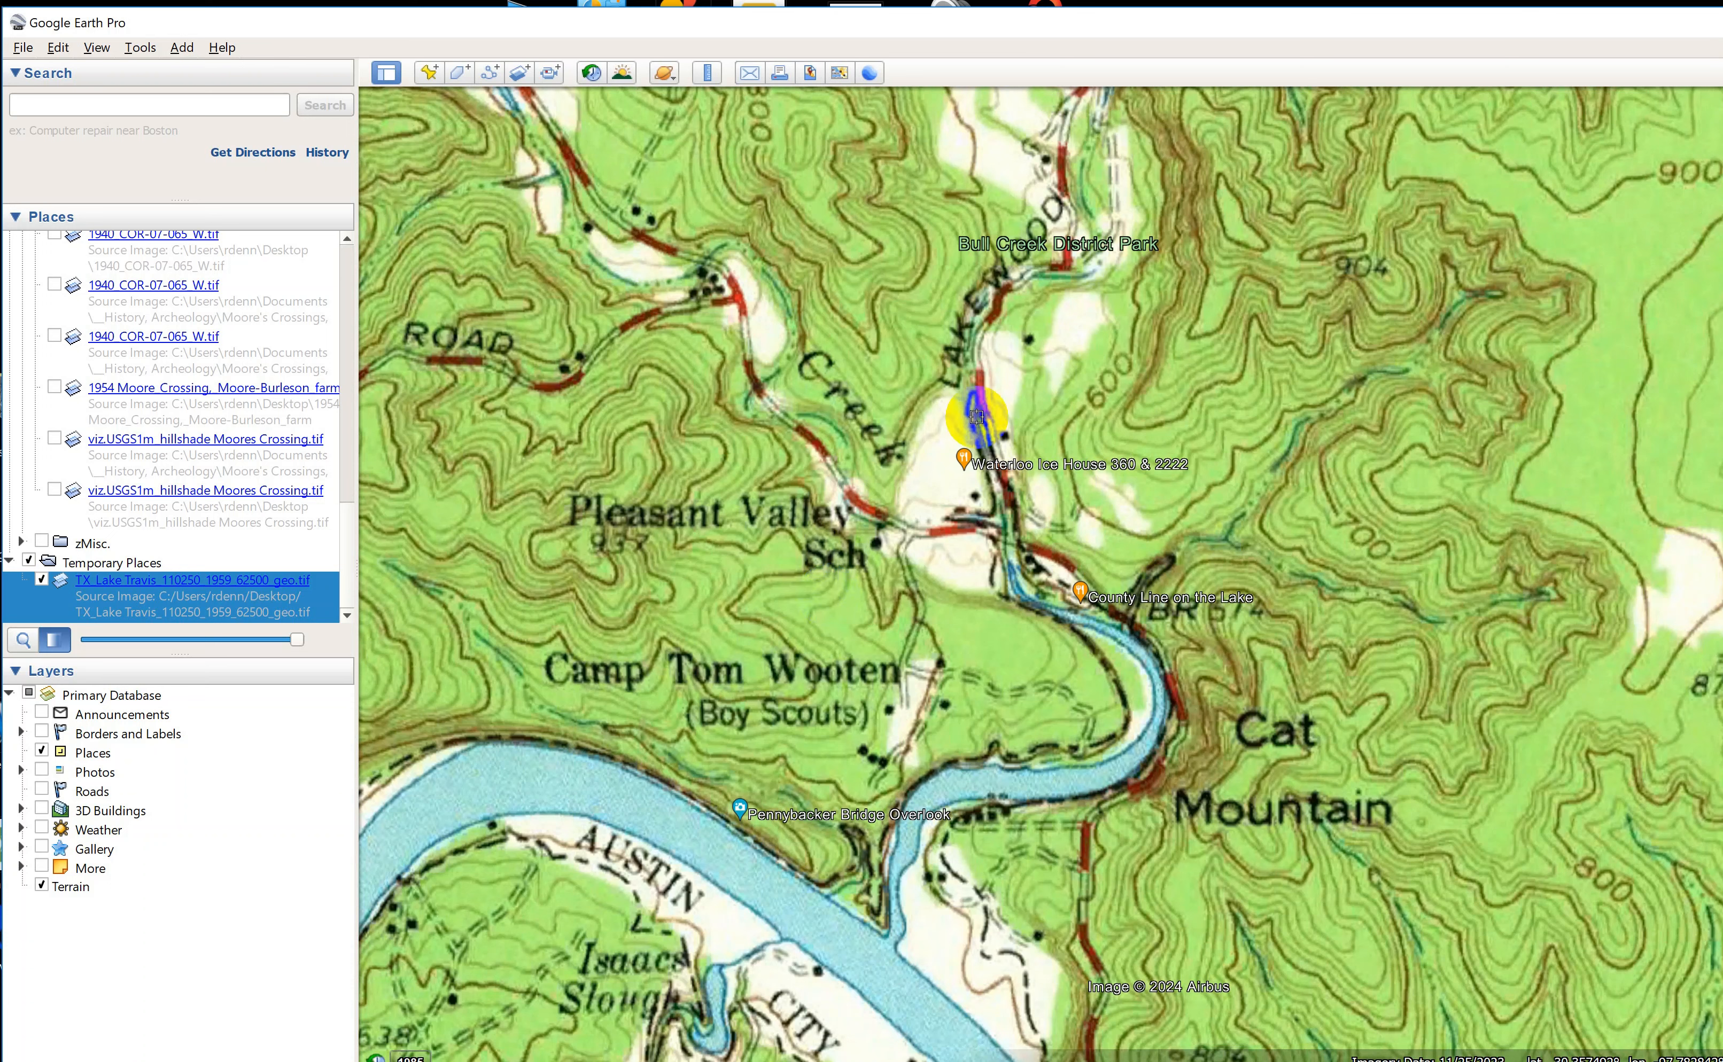
click(667, 75)
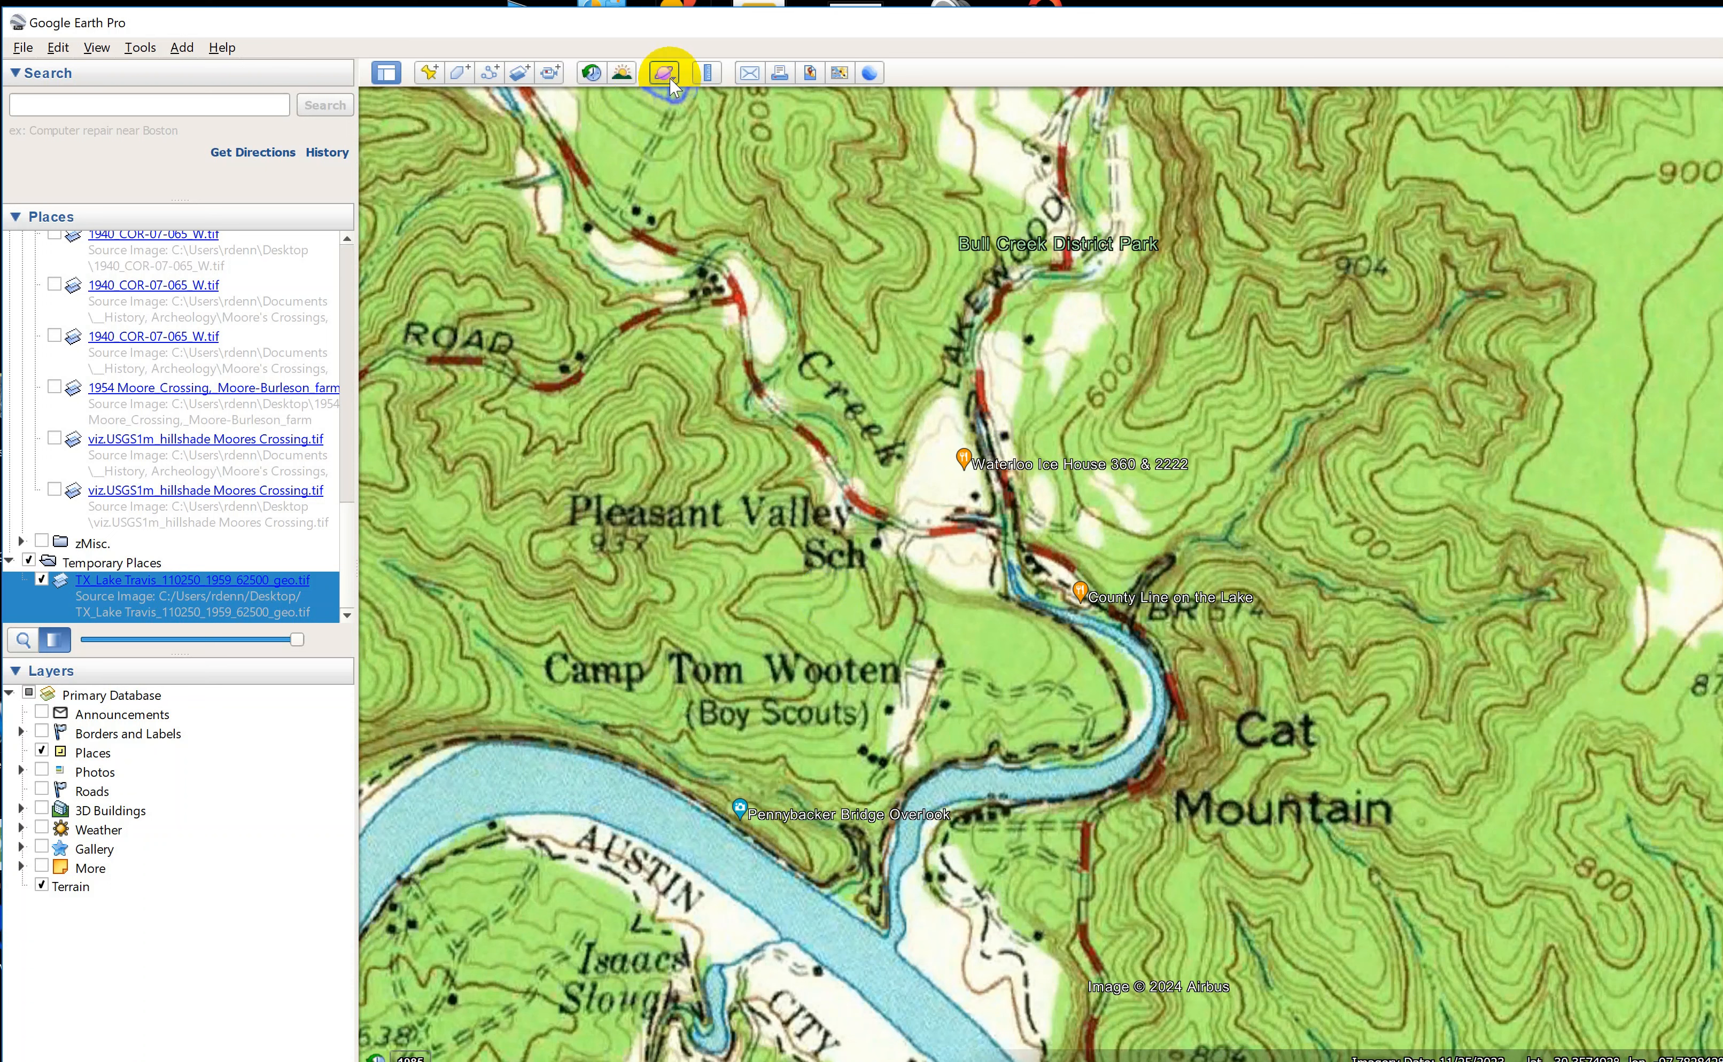
click(706, 73)
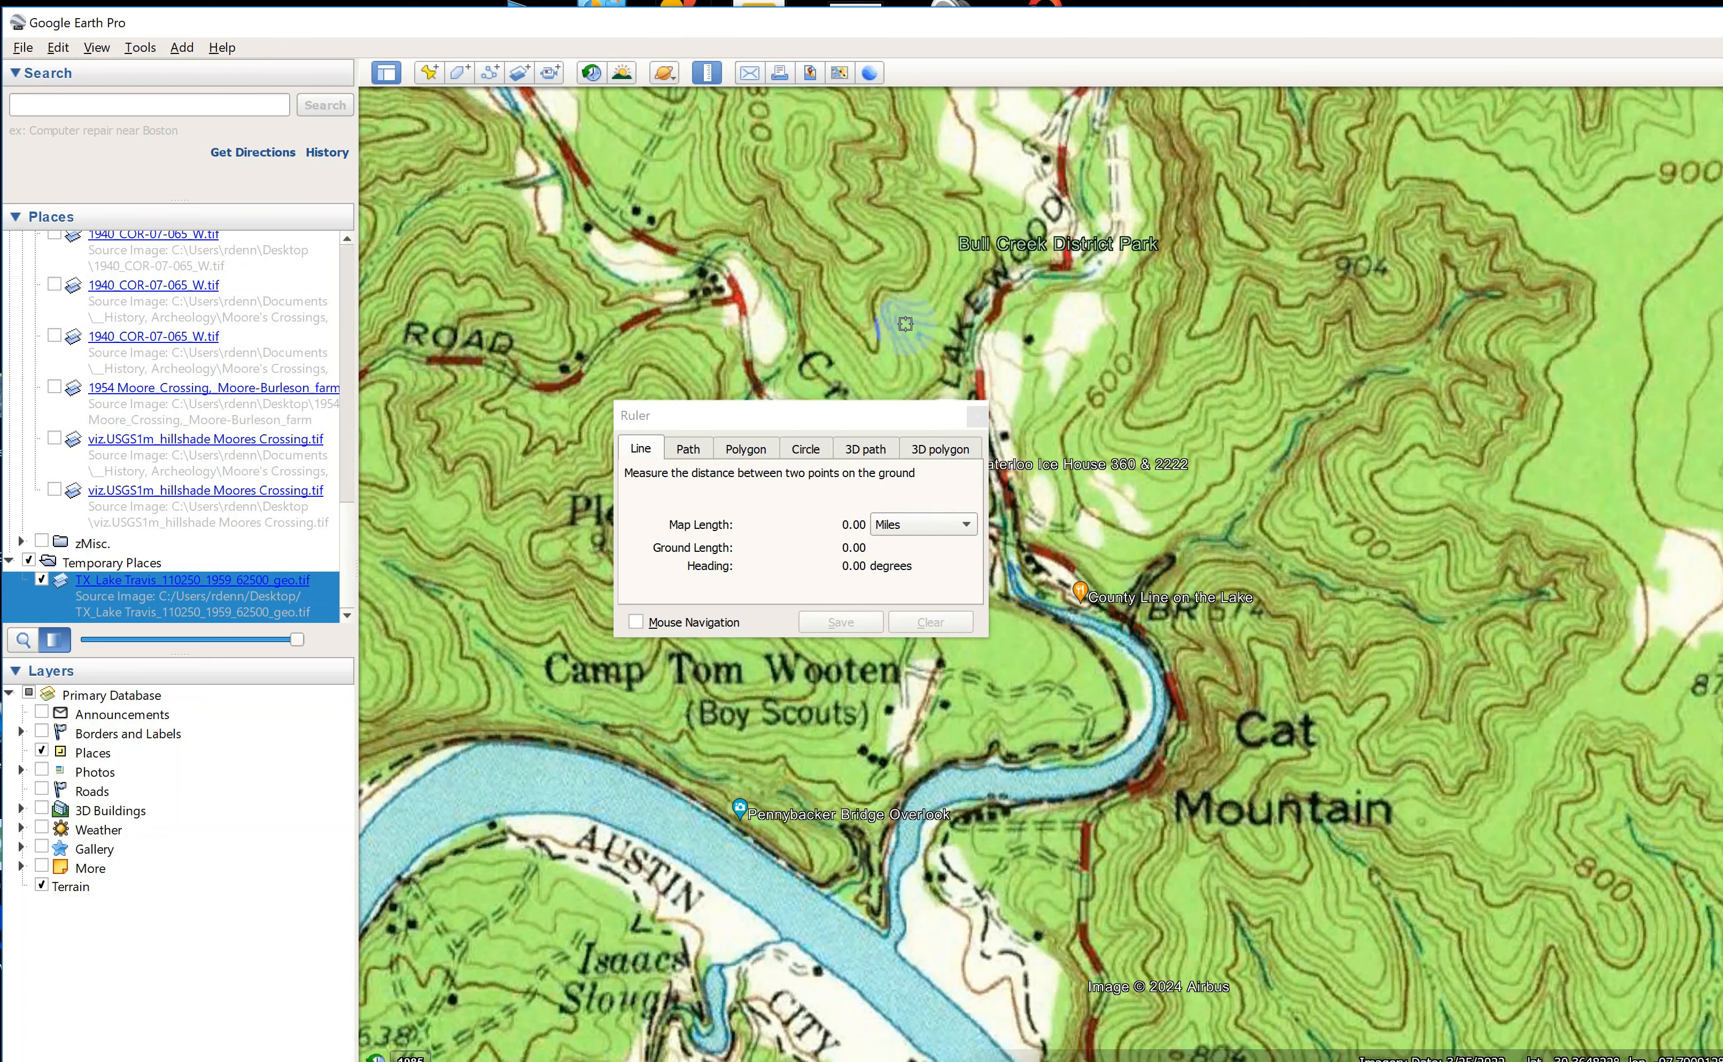
drag(754, 417, 1297, 181)
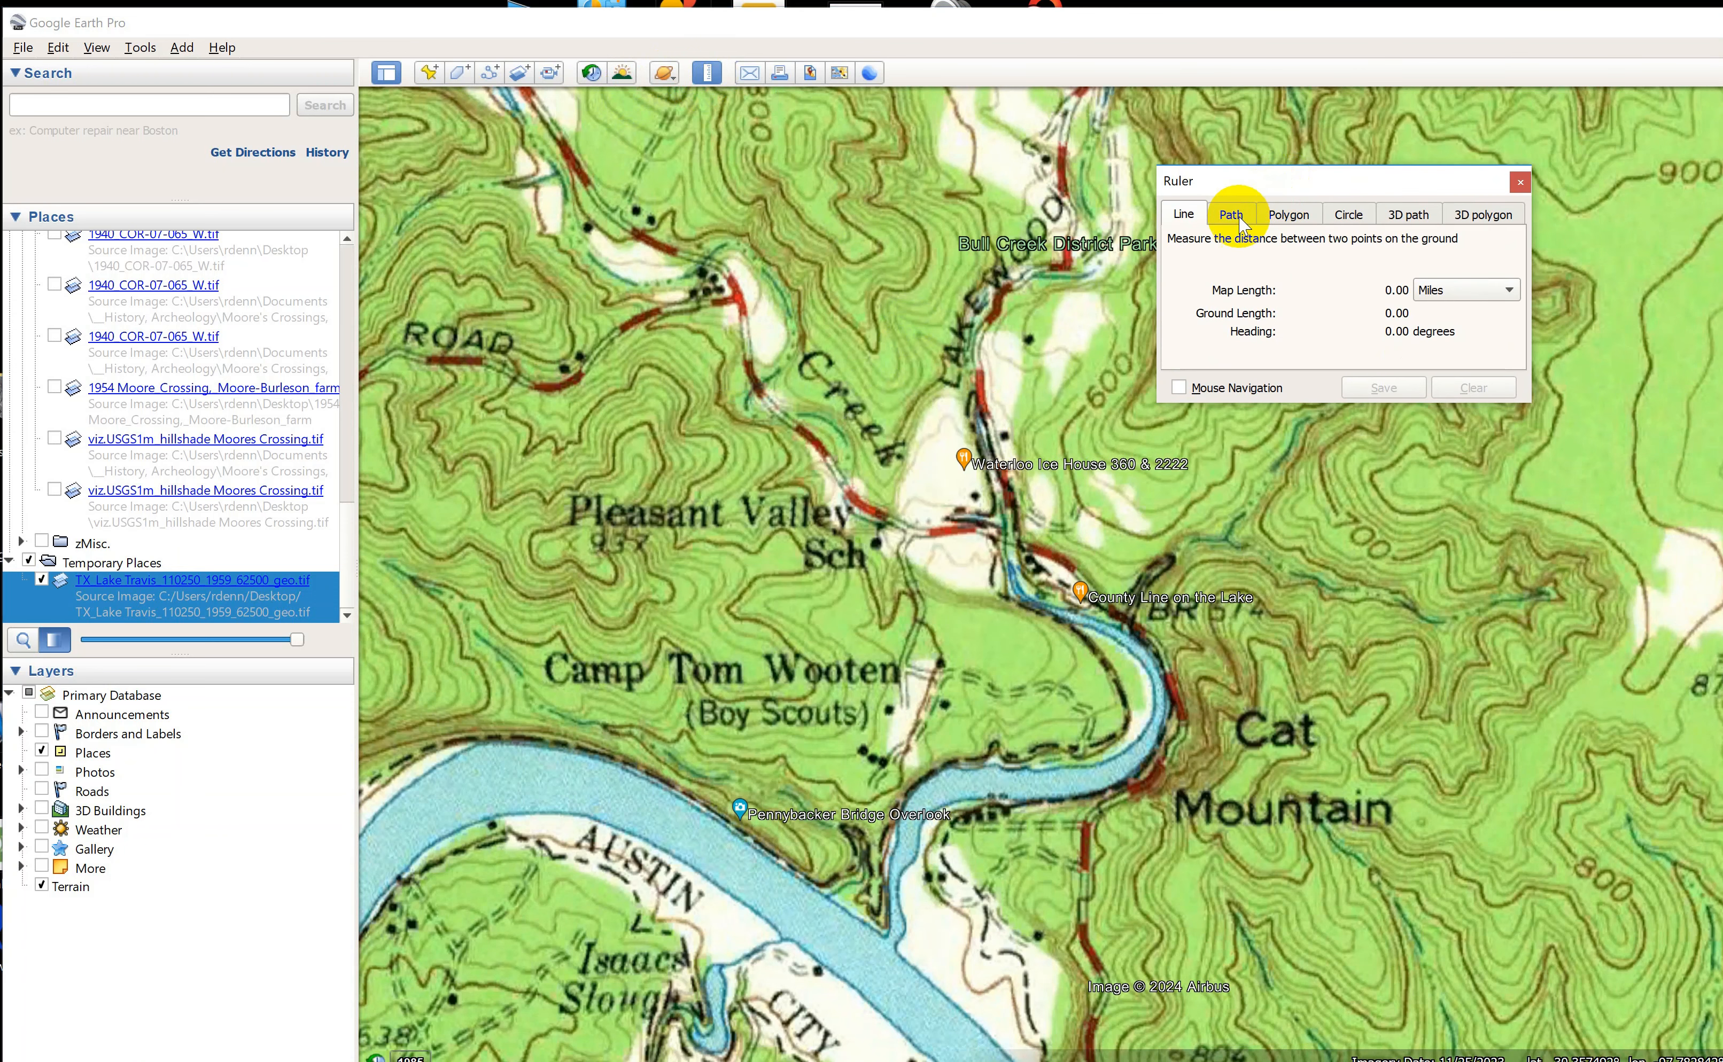
click(1349, 219)
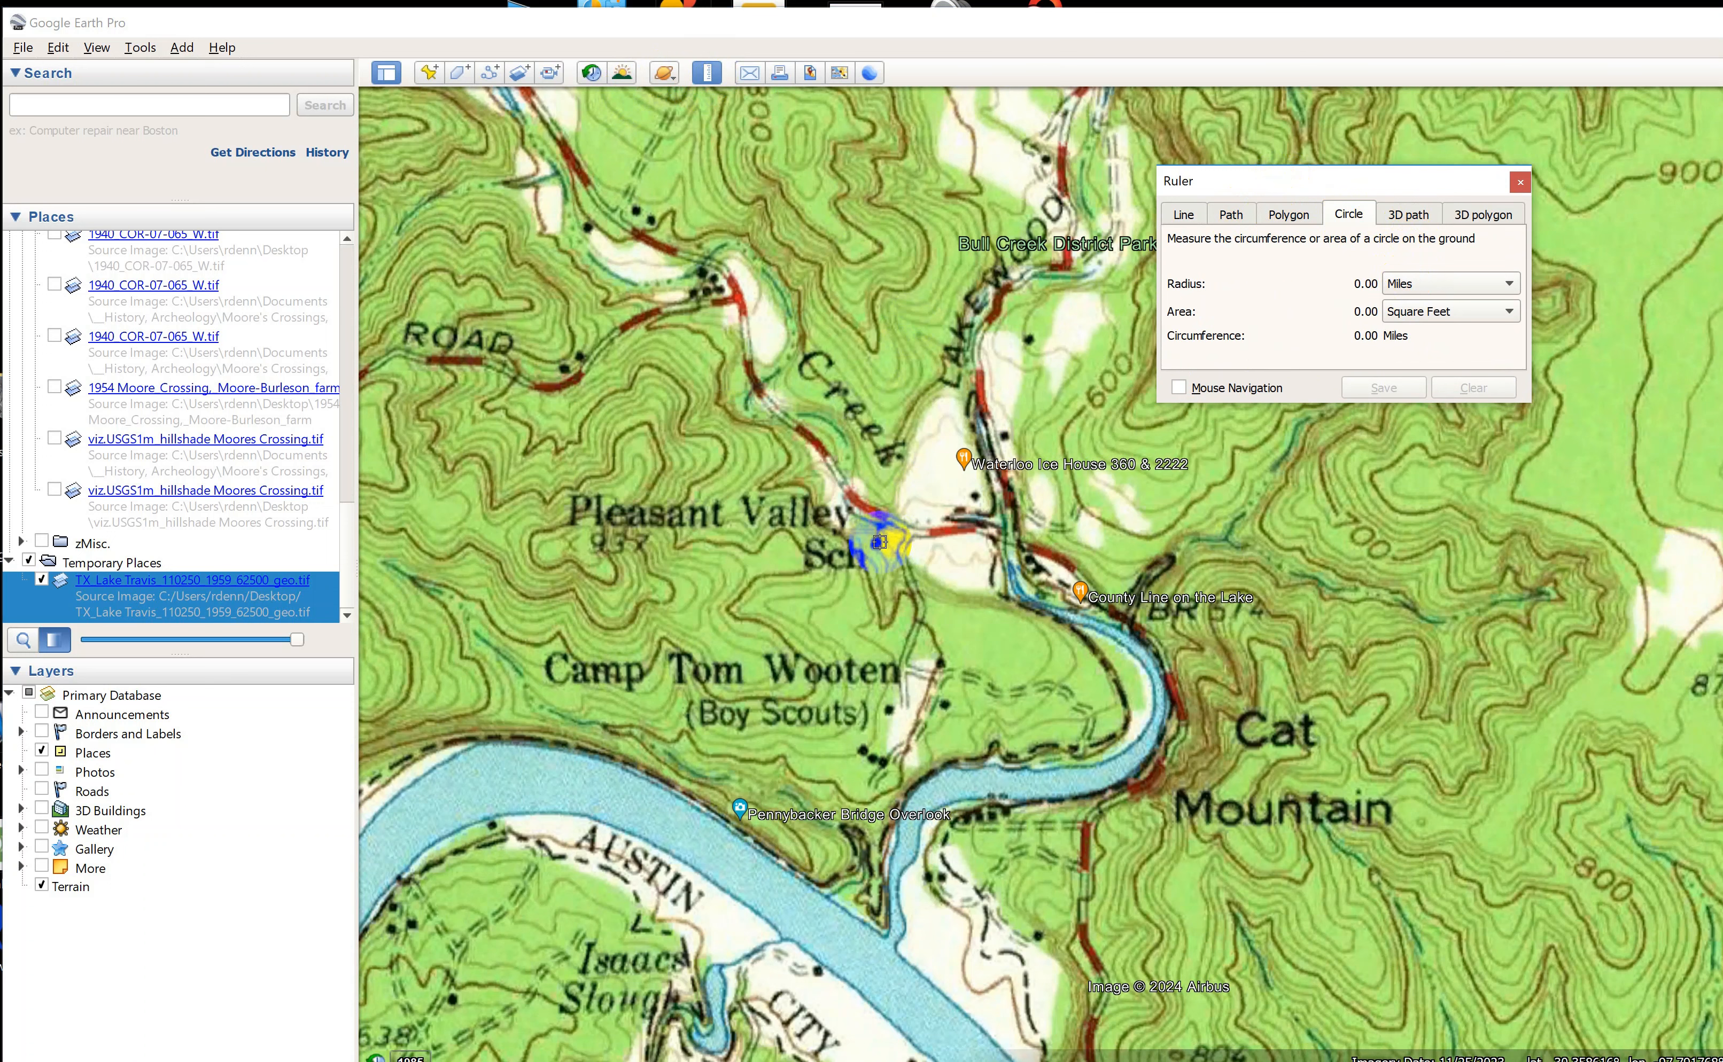
drag(875, 541, 893, 580)
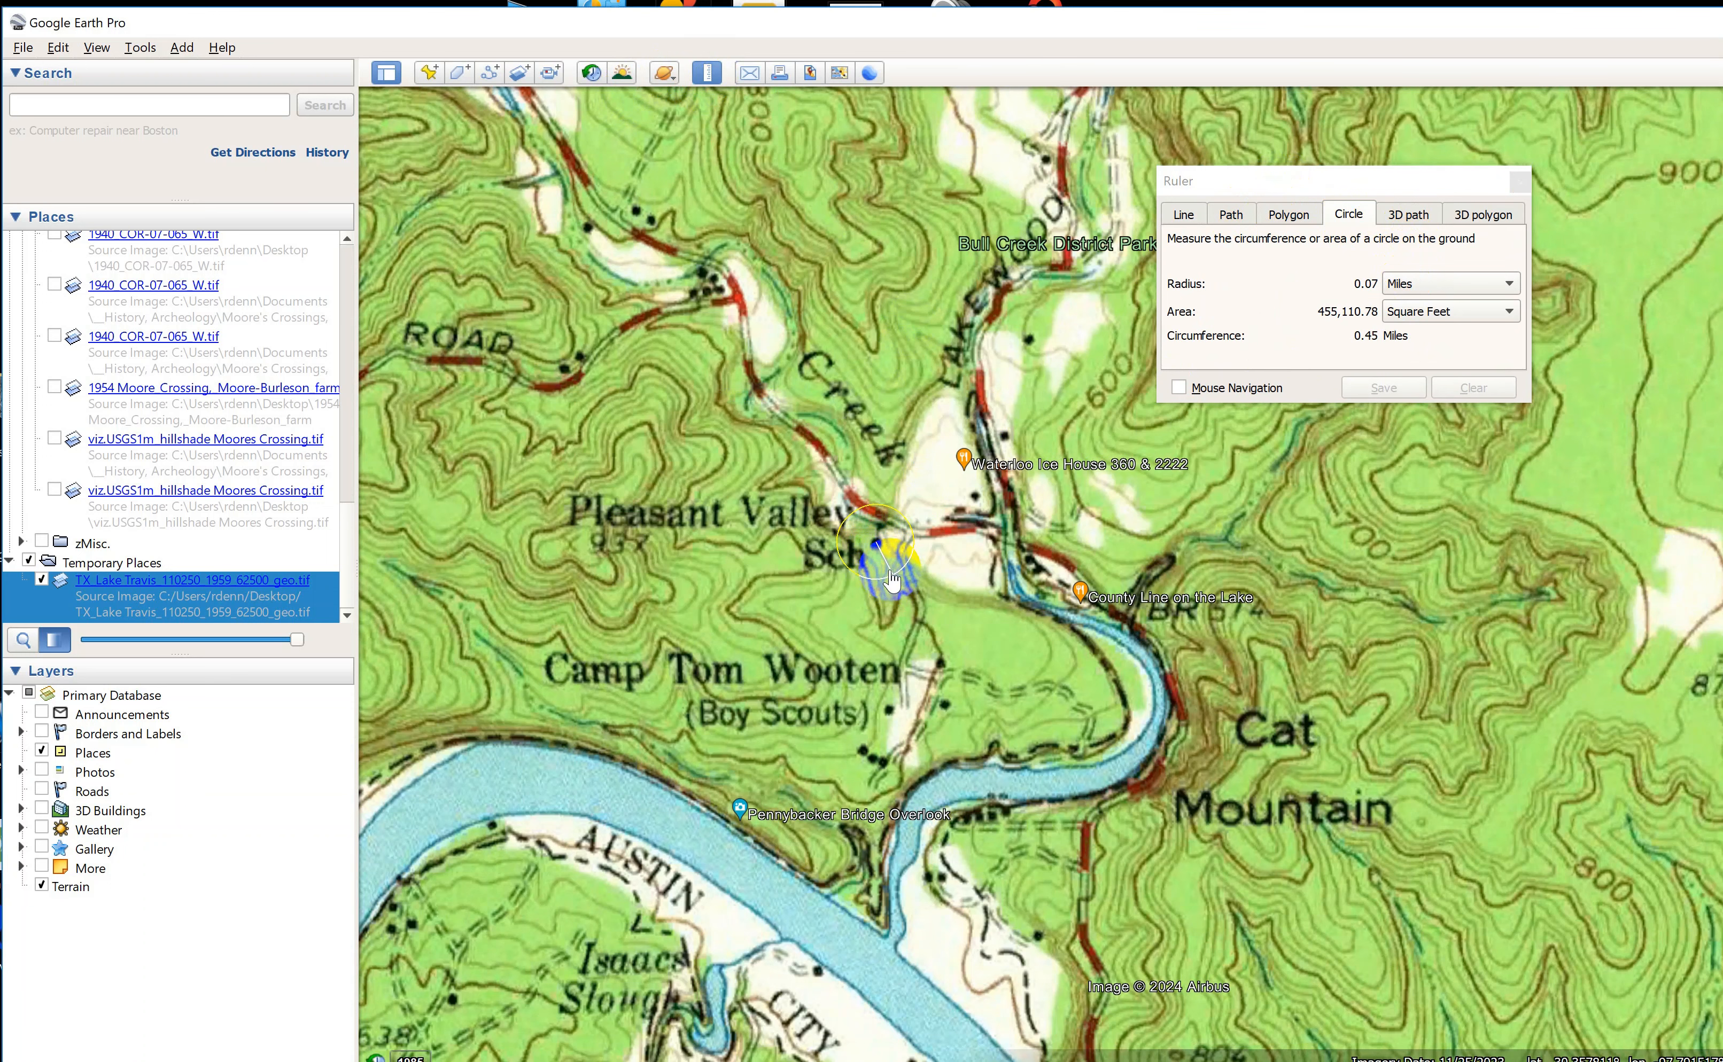
Save the measured circle to the places list as "Pleasant Valley School in 1959".
click(1387, 386)
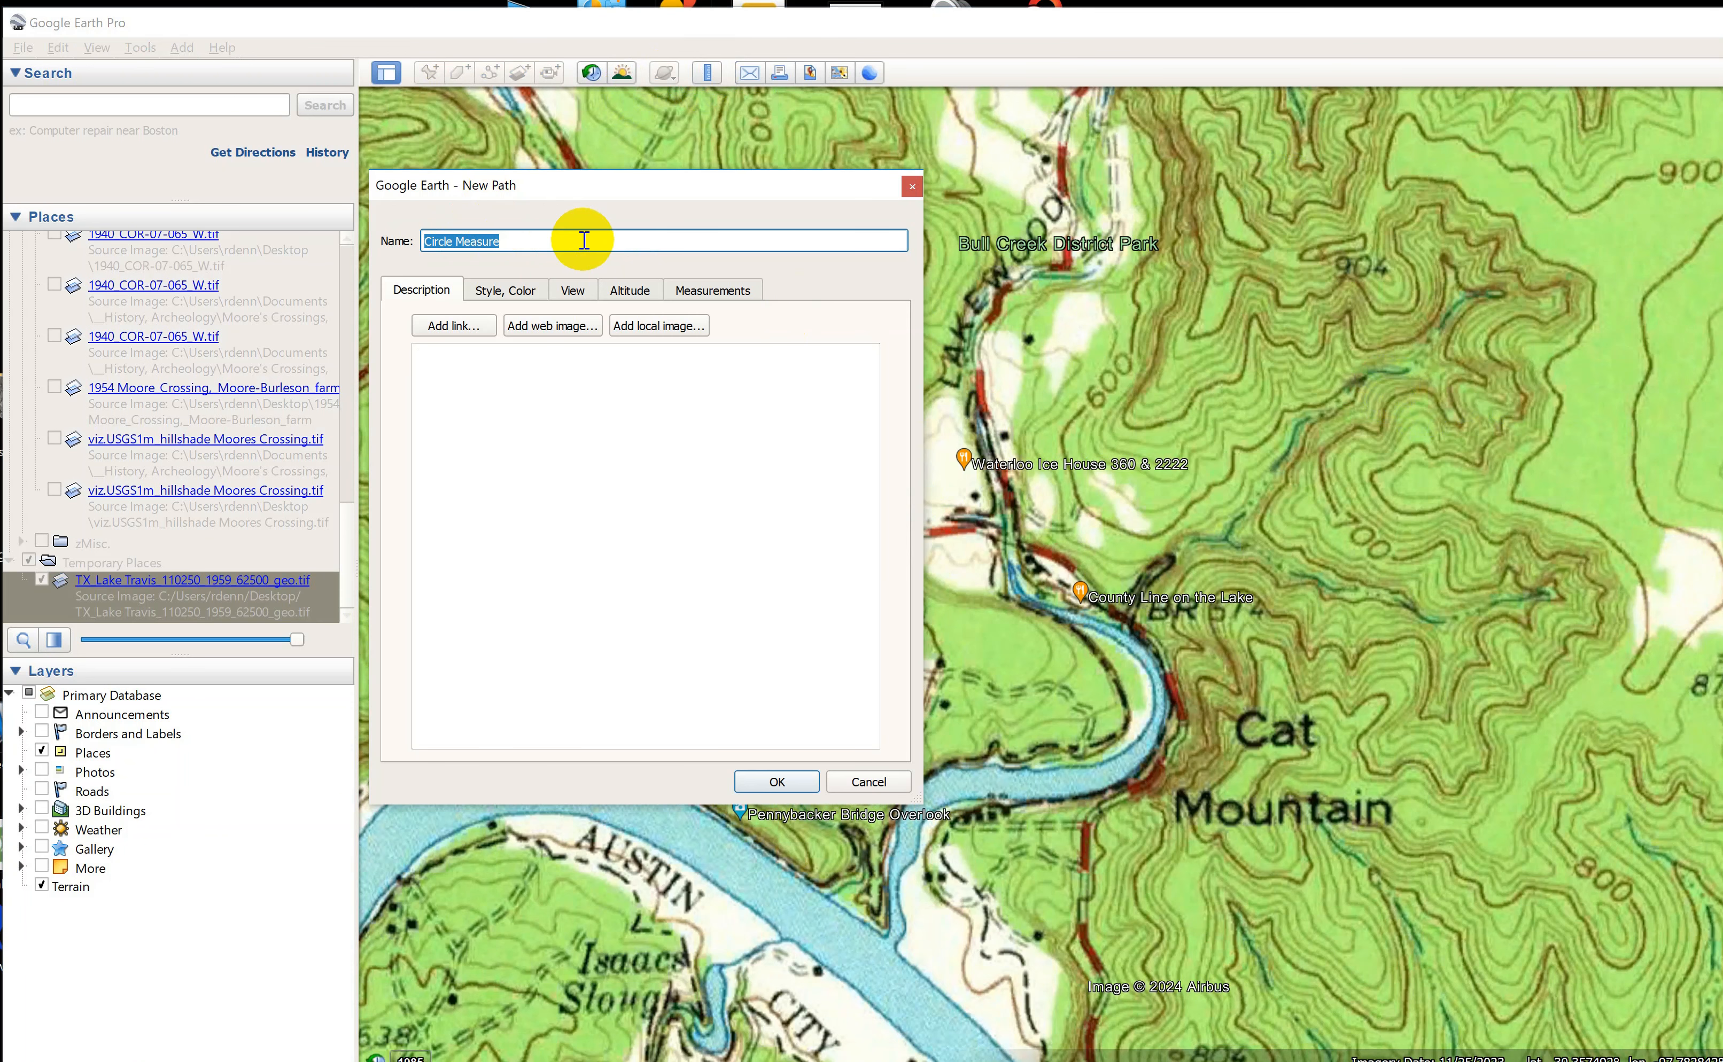
text(Plea)
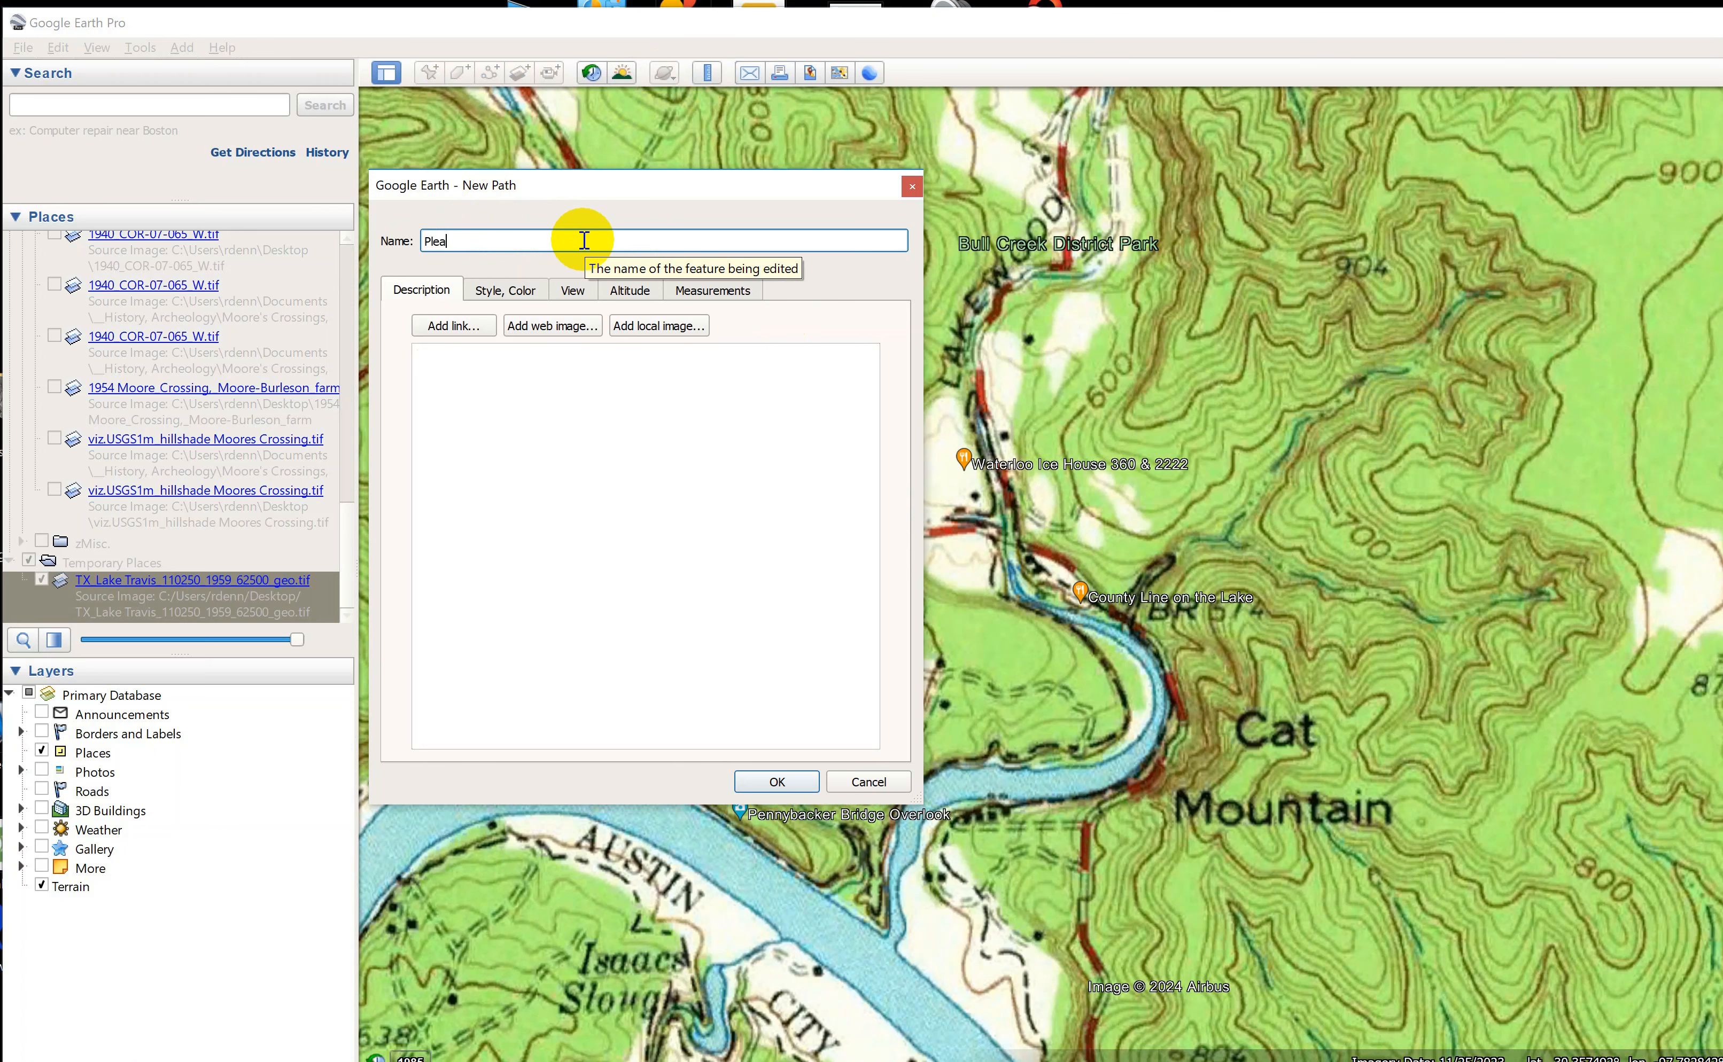
text(sant Valley School in 1959)
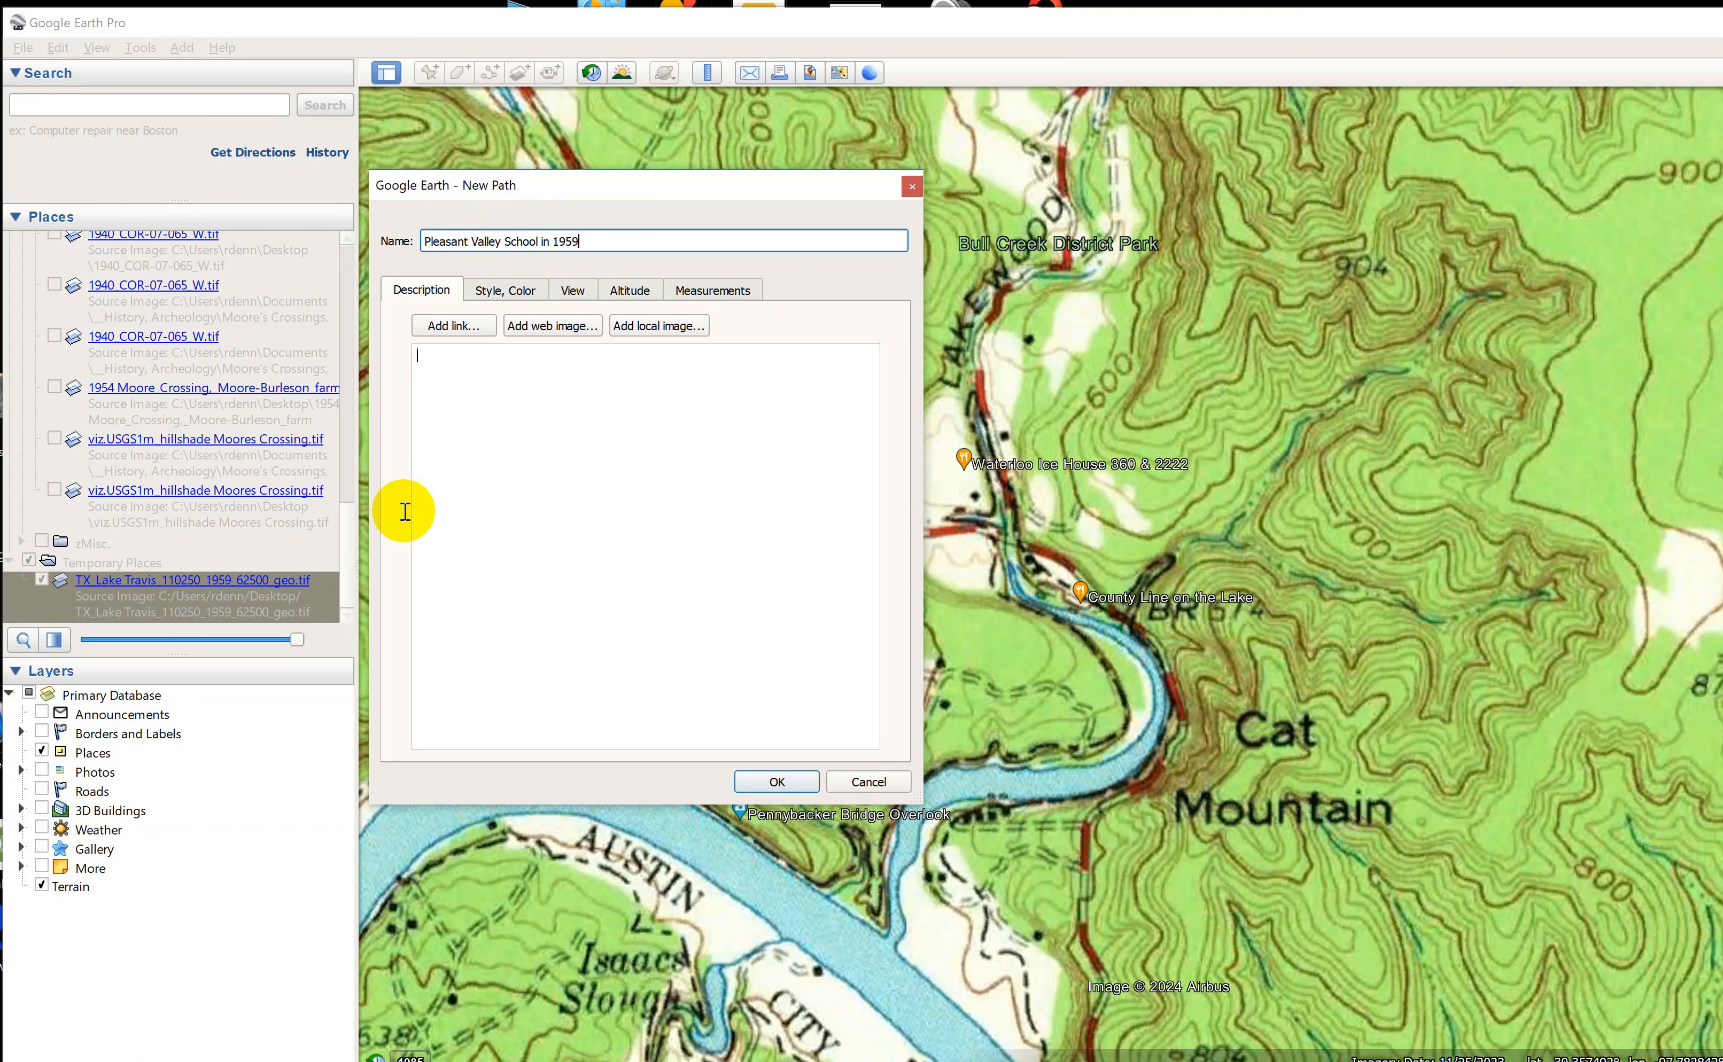
click(776, 782)
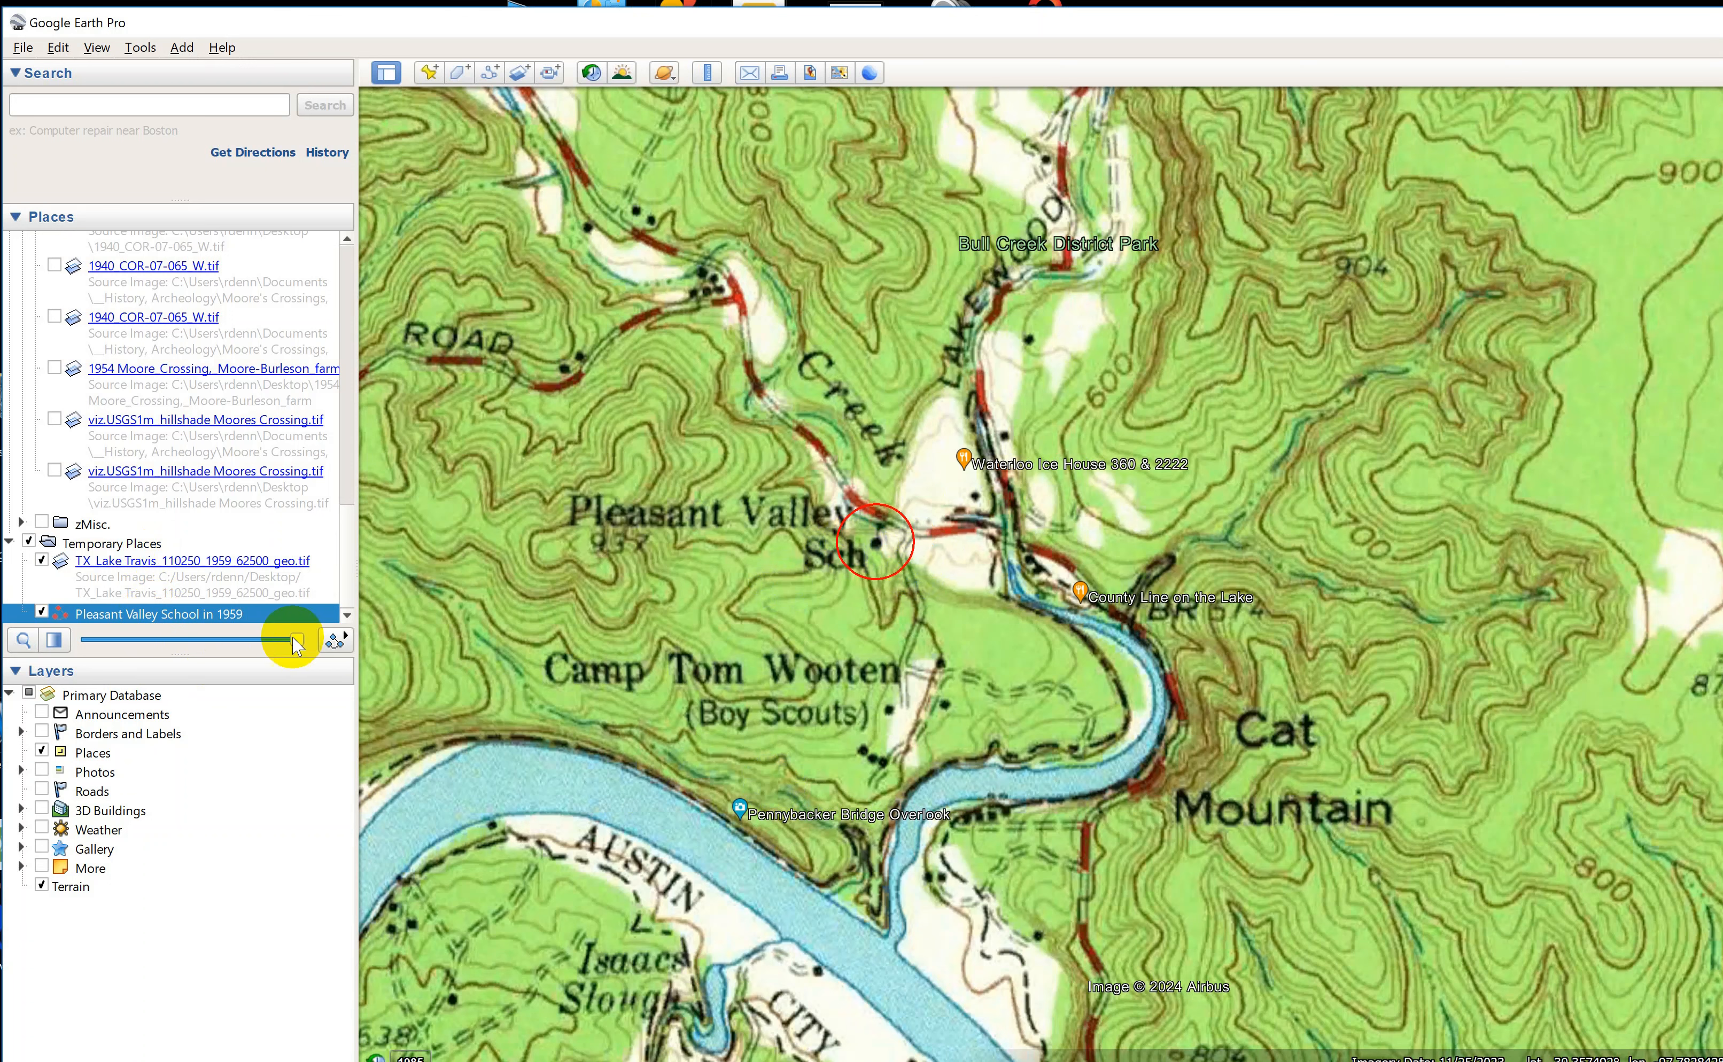
Make the Lake Travis overlay fully transparent to examine the satellite imagery inside the school circle.
mouse_move(300, 642)
mouse_down()
mouse_move(256, 643)
mouse_move(301, 642)
mouse_up()
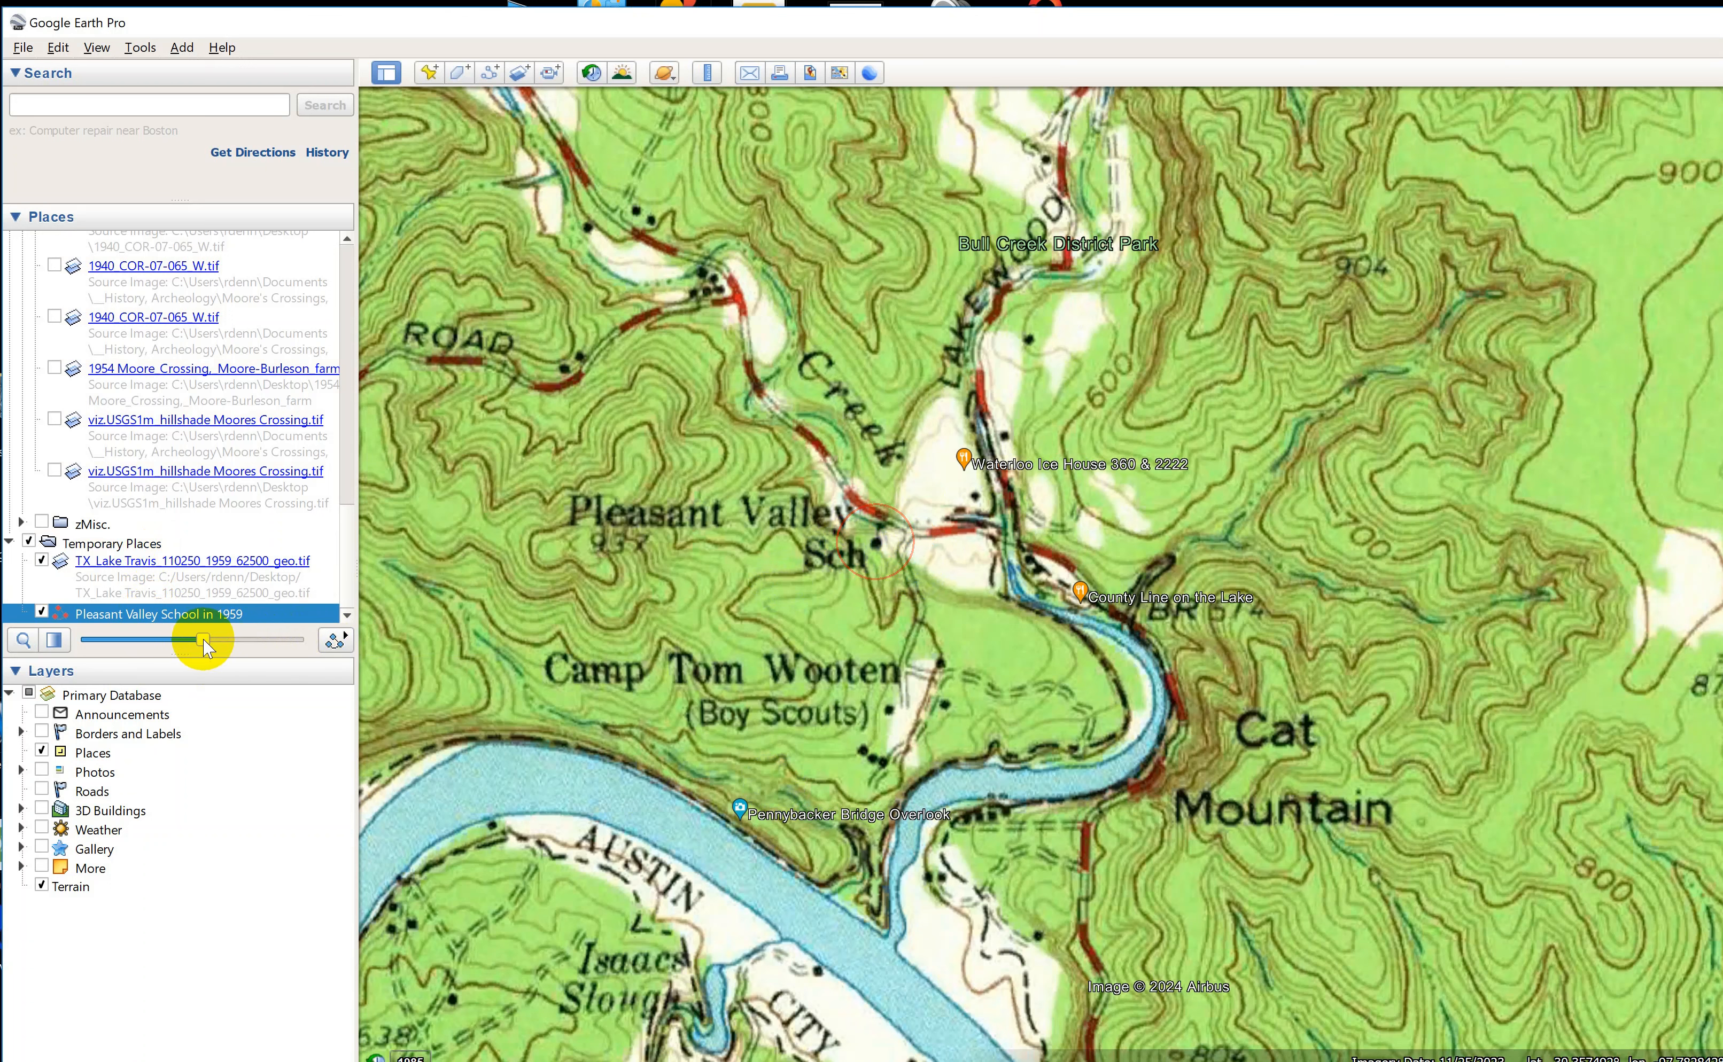
click(238, 562)
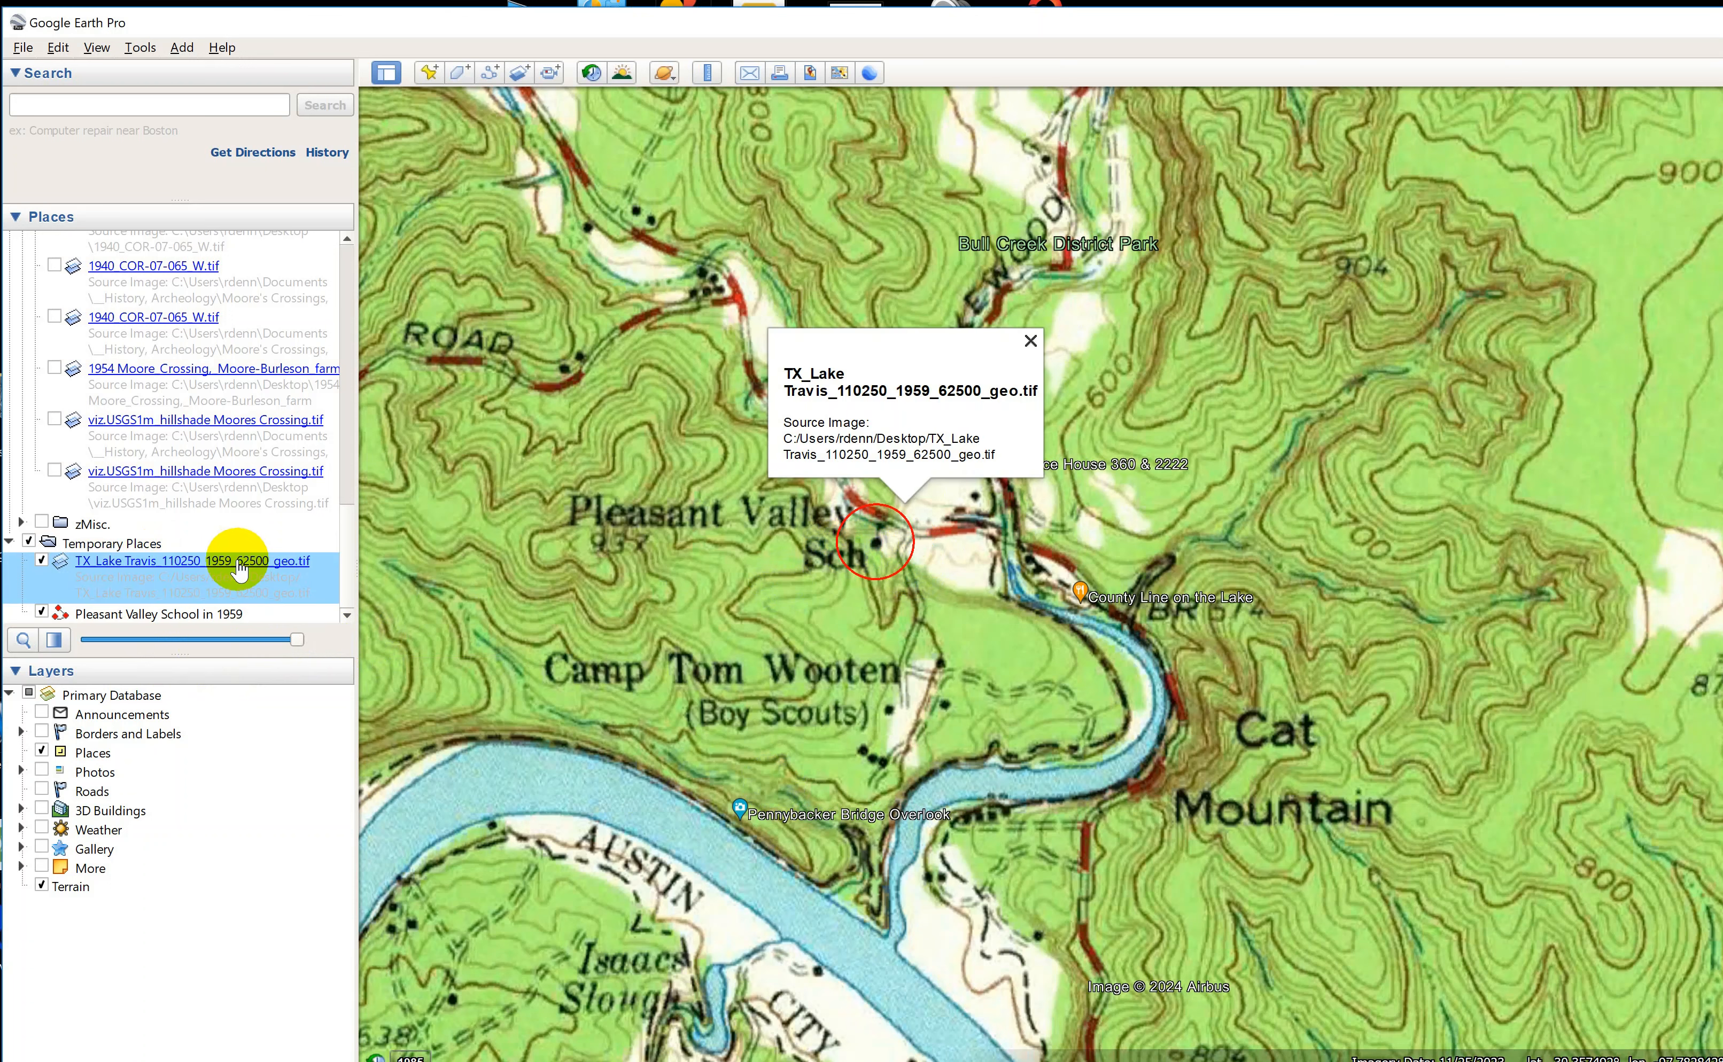
click(1029, 341)
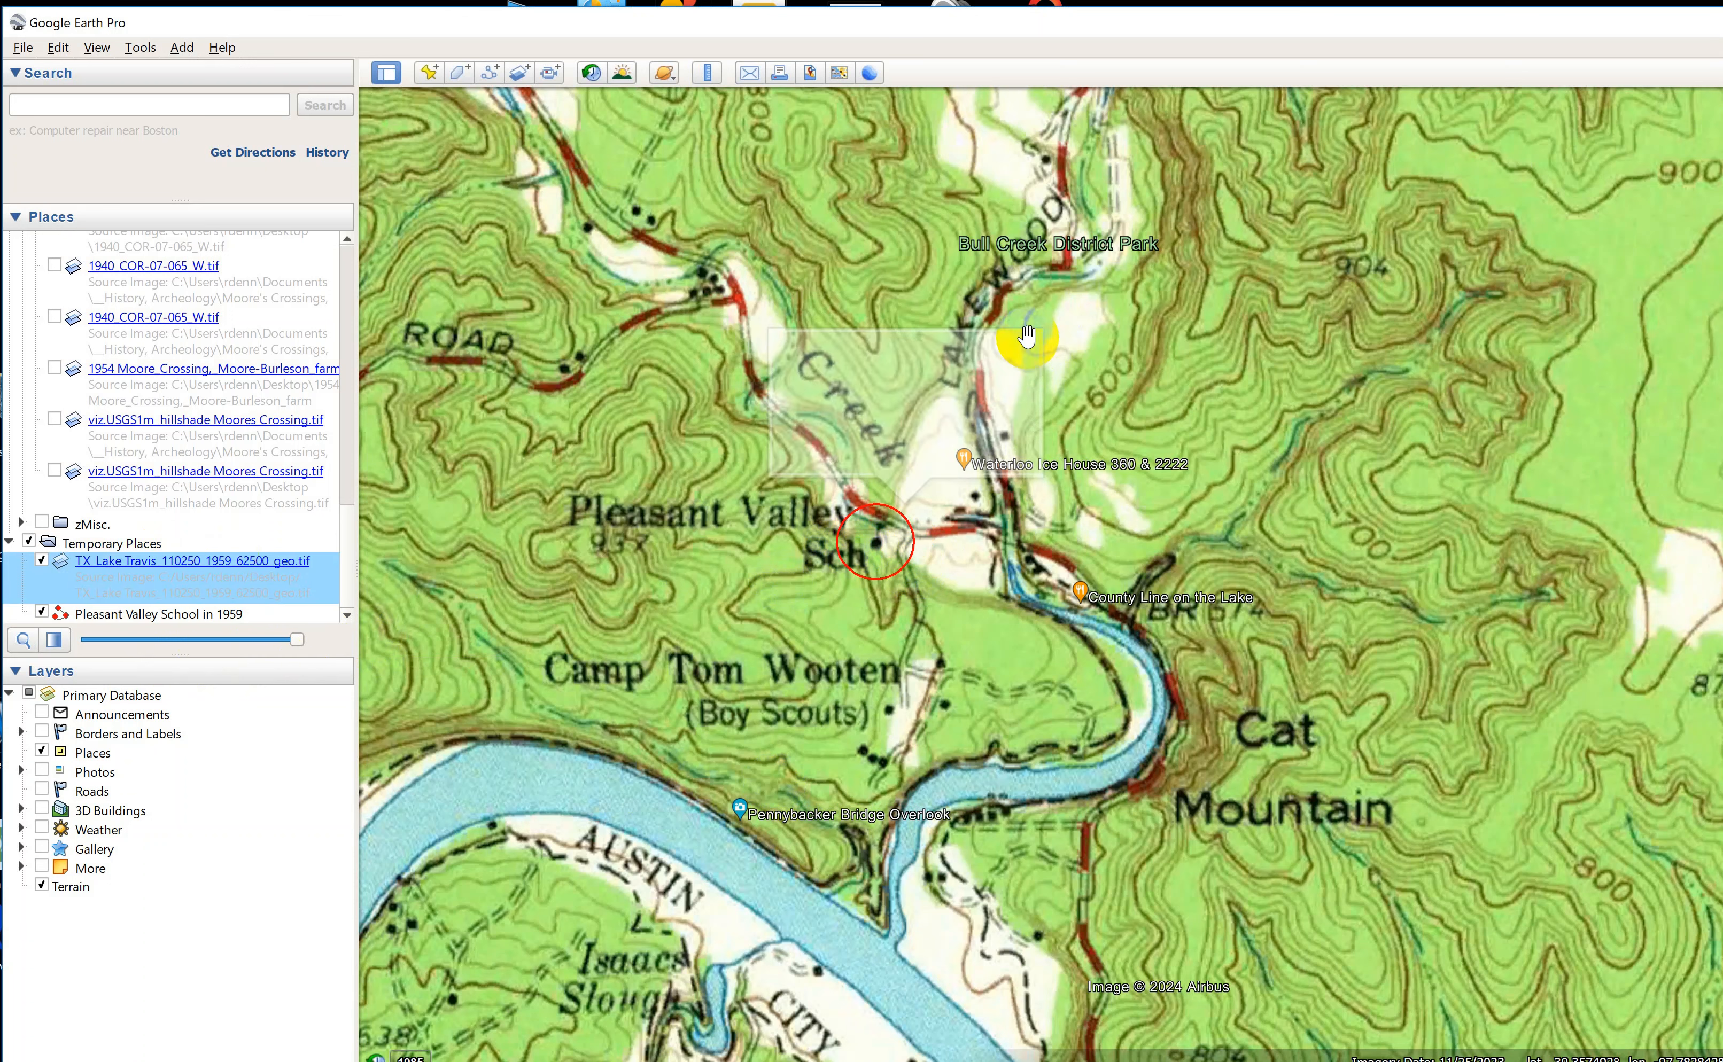
drag(298, 640, 43, 658)
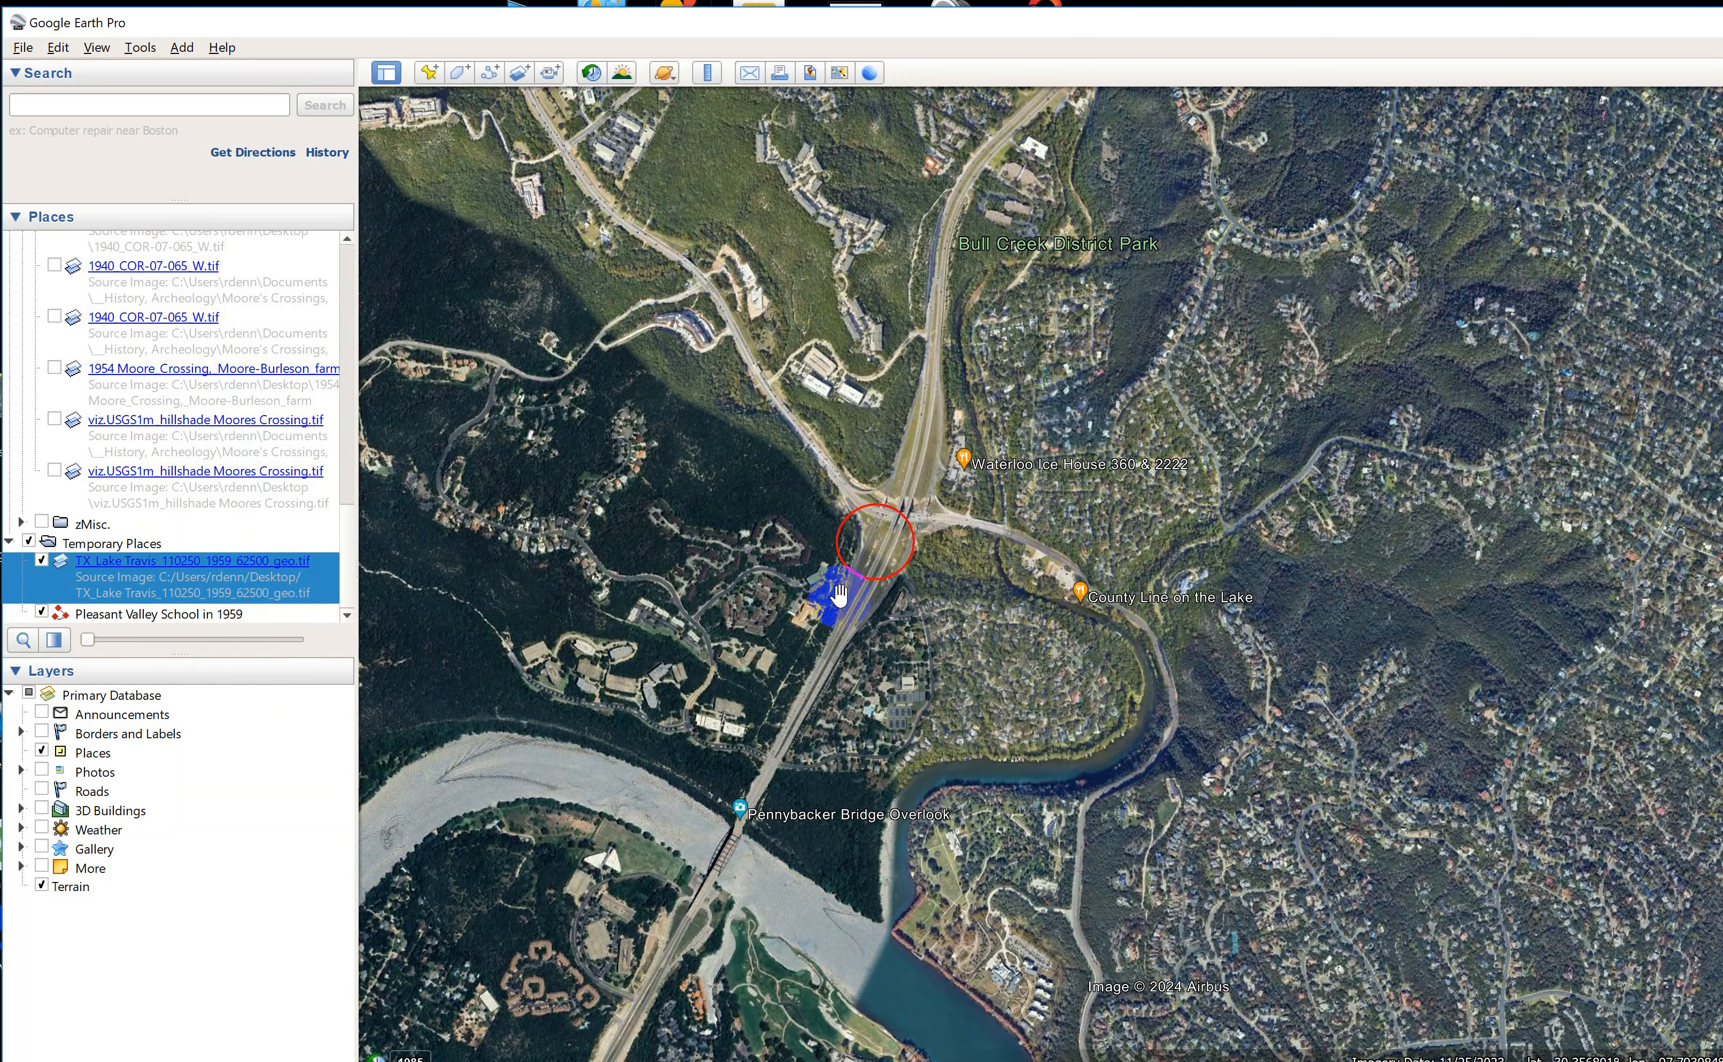
scroll(851, 628, up, 5)
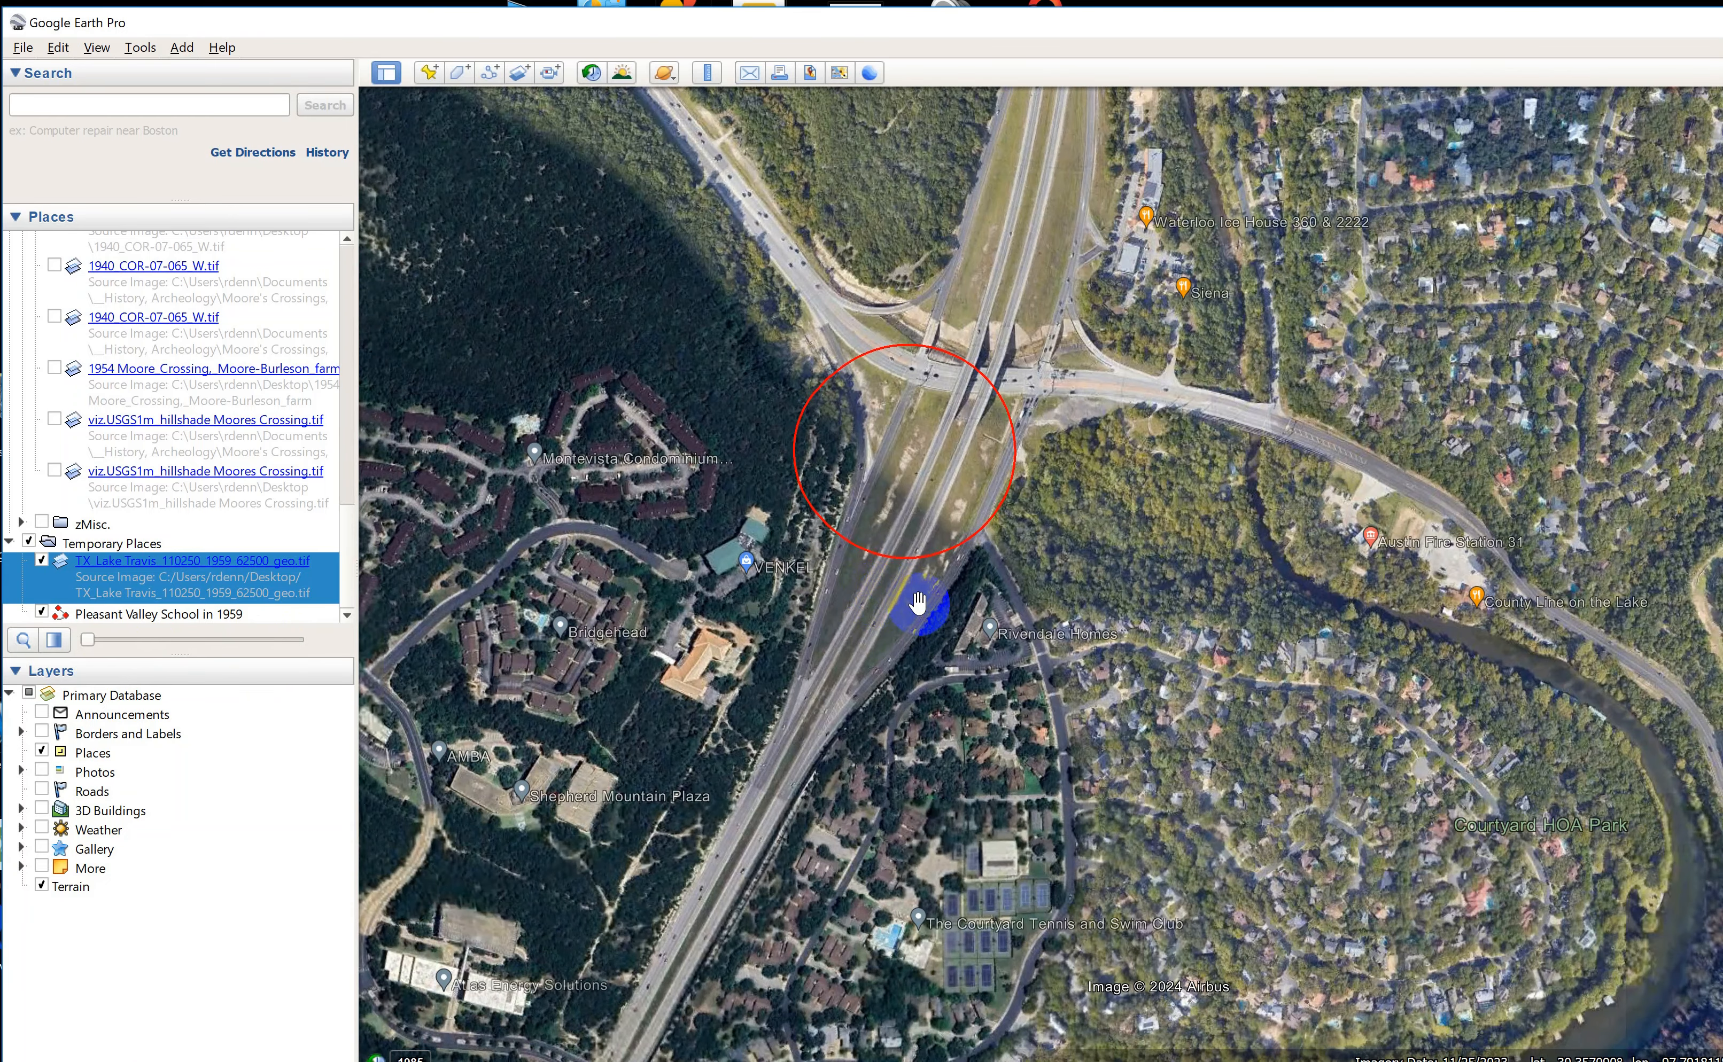
drag(86, 640, 29, 679)
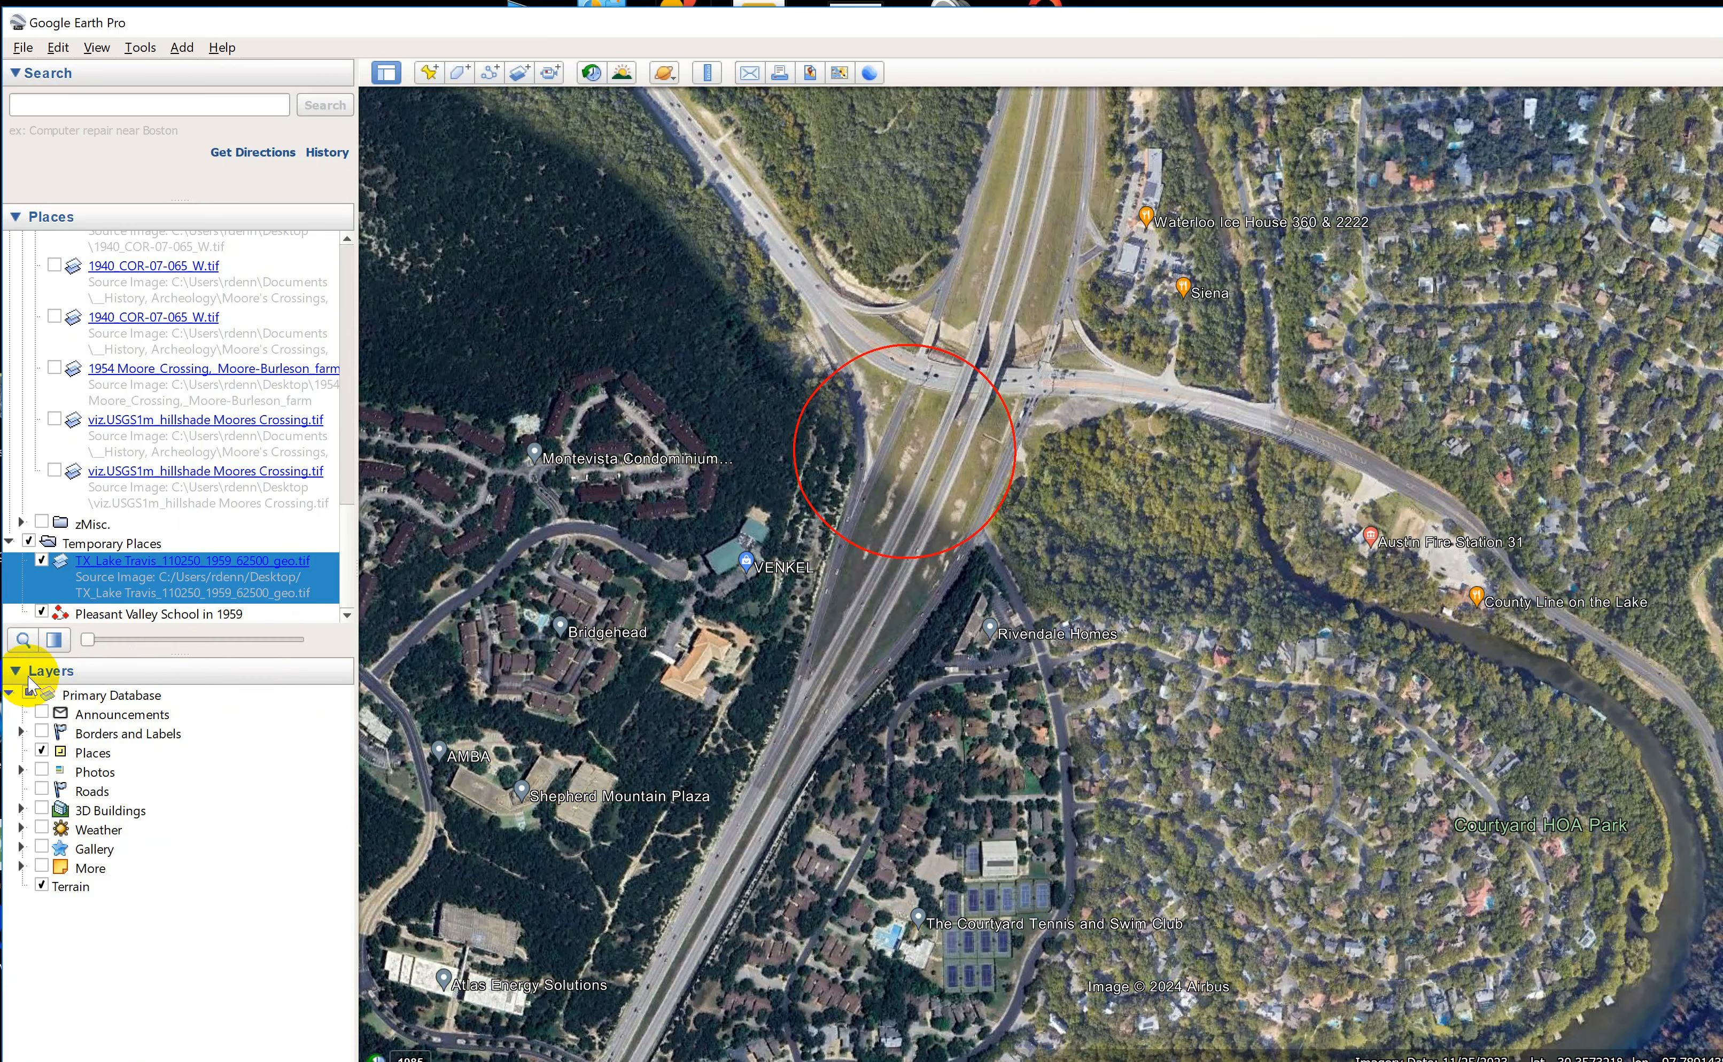
Draw a ruler circle with a radius of about 0.01 miles around the building beside the creek, west of Austin Fire Station 31.
double_click(1244, 519)
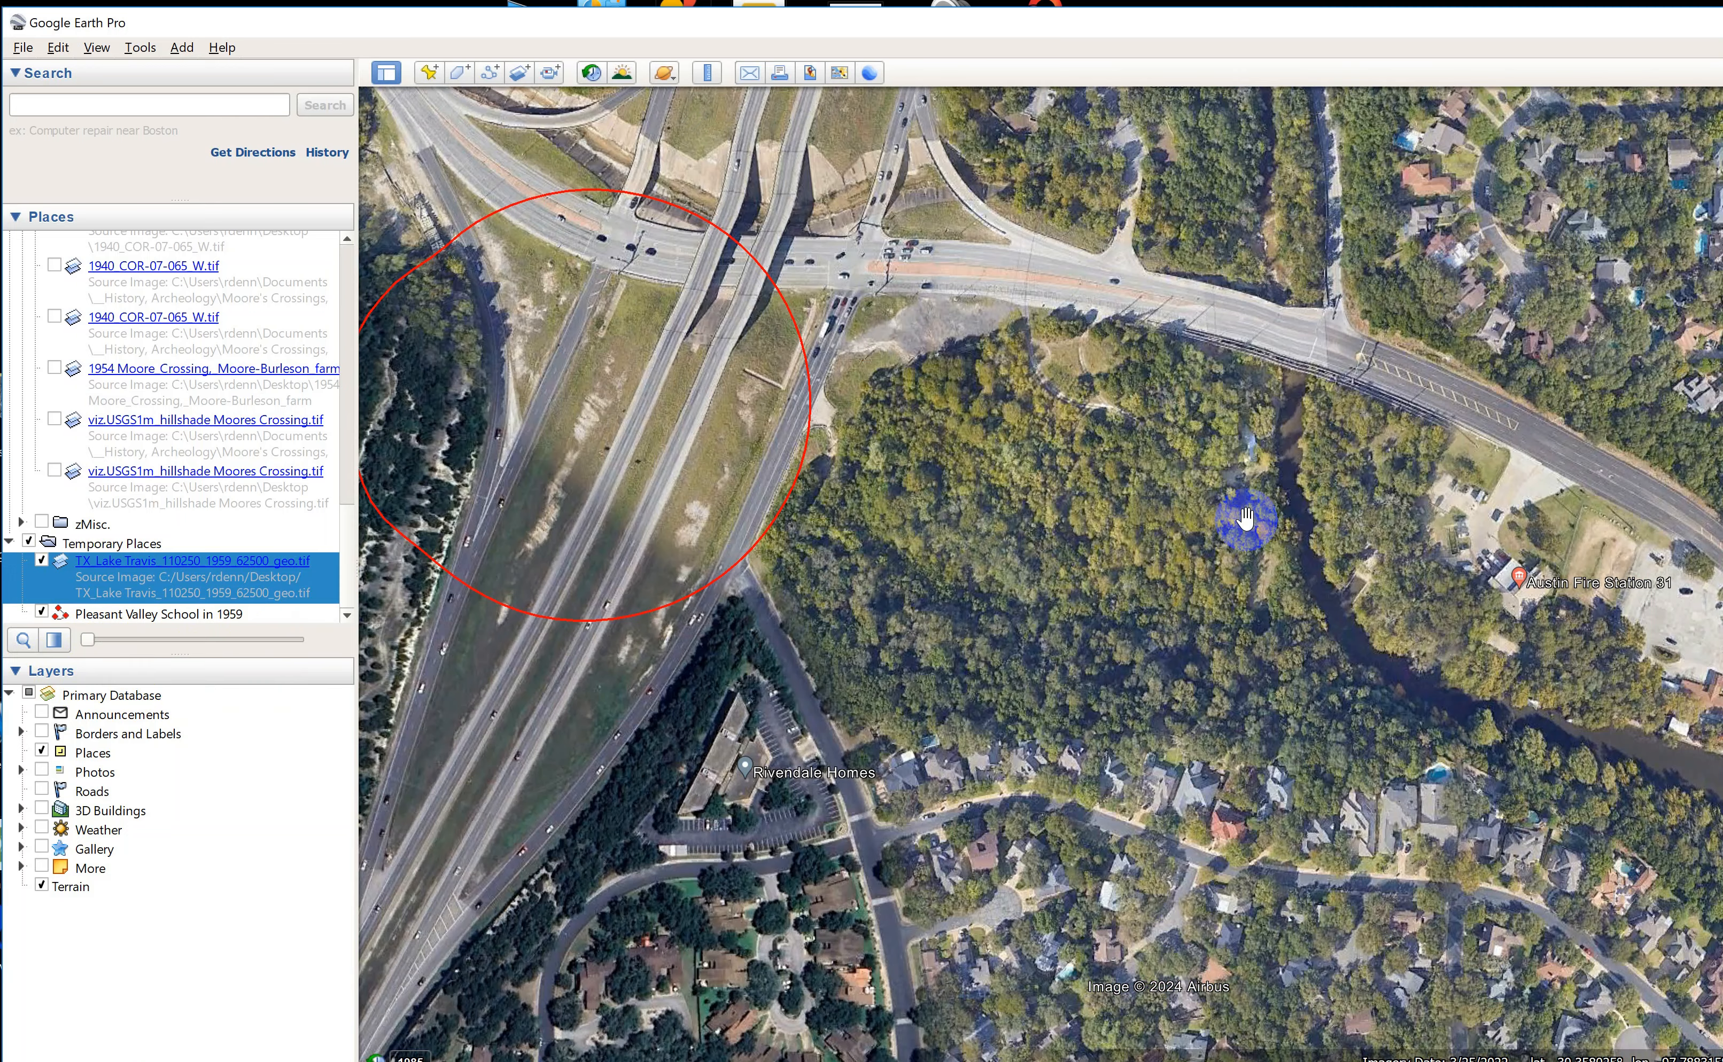
double_click(1244, 518)
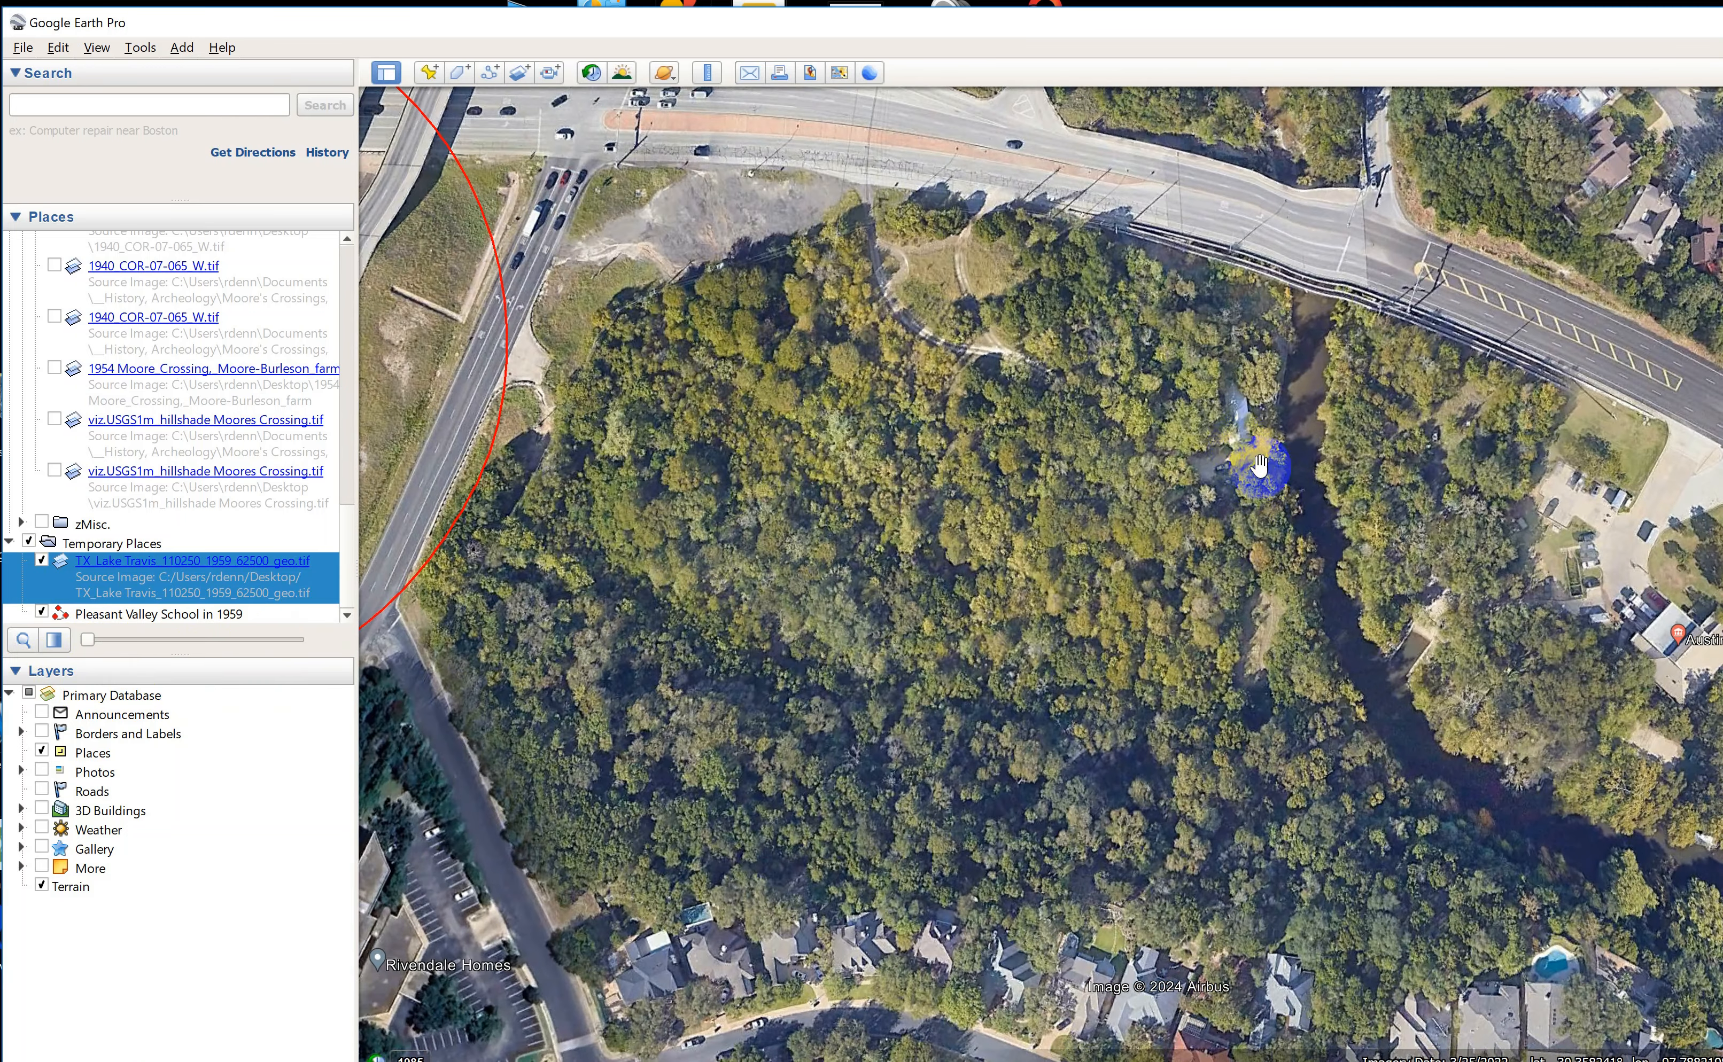
drag(1242, 452, 960, 523)
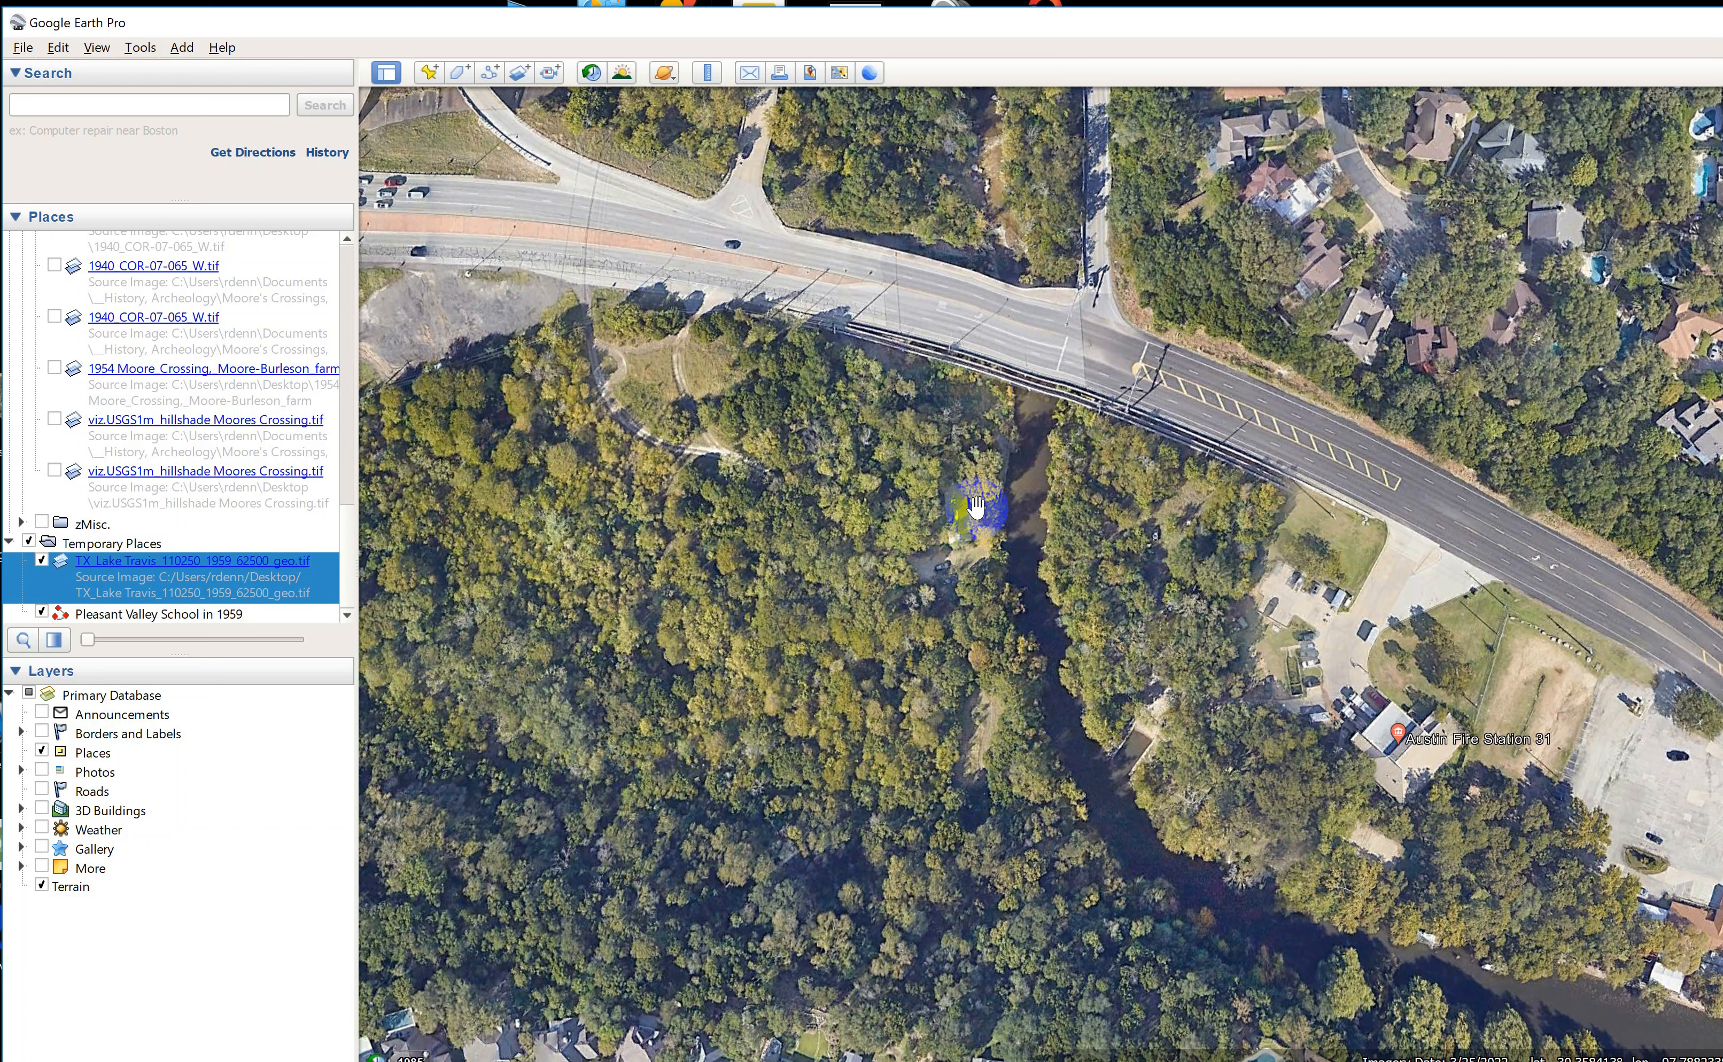
click(707, 81)
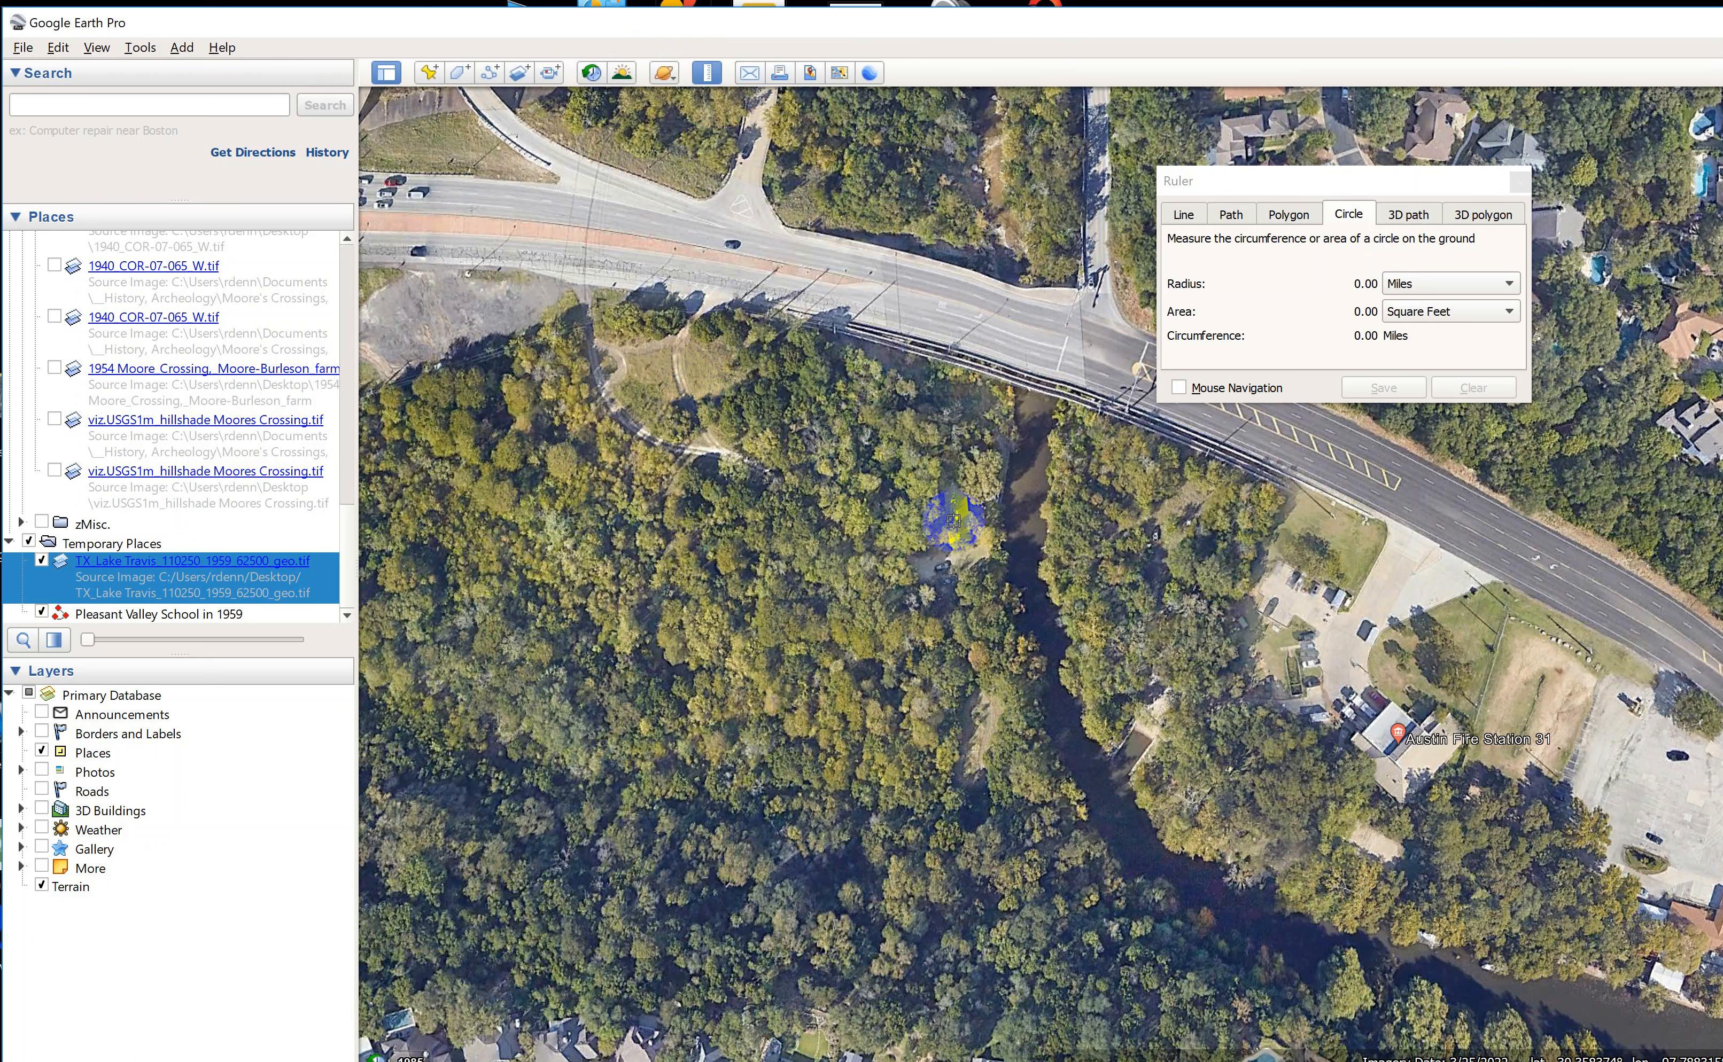
drag(960, 510, 996, 563)
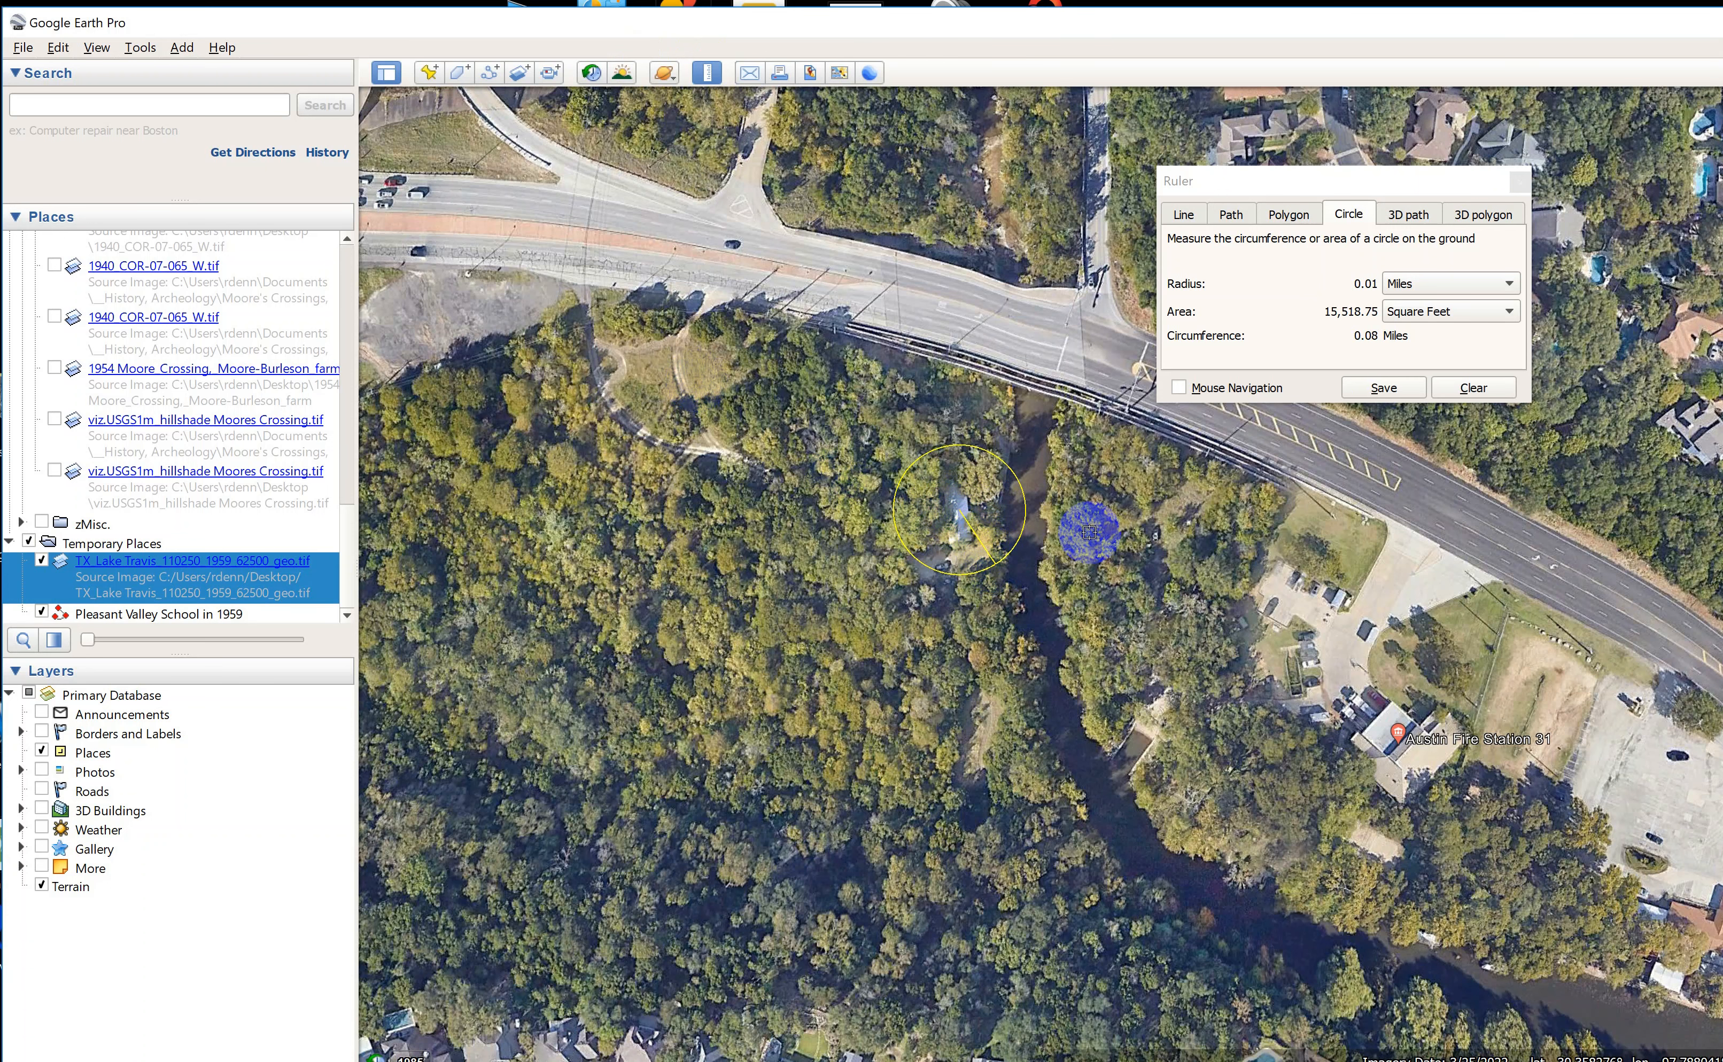
Save the creekside circle to the places list as "School locaiton today".
click(1381, 391)
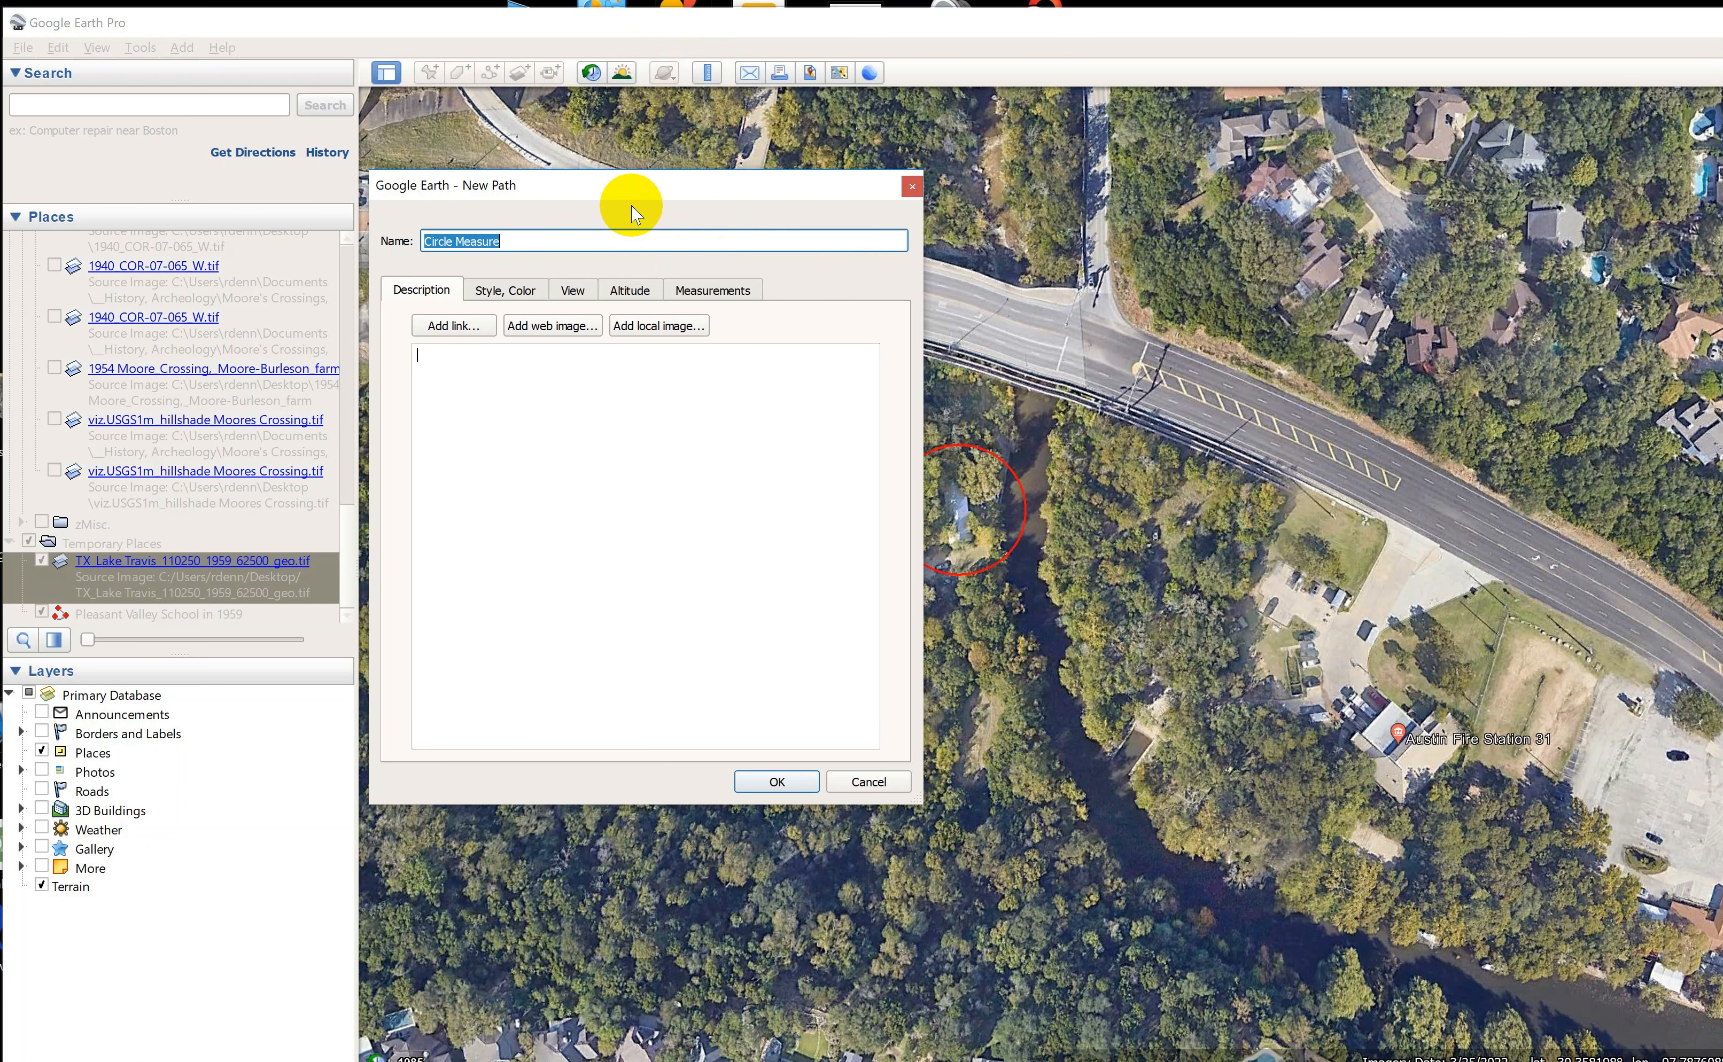
text(School locaiton today)
click(776, 782)
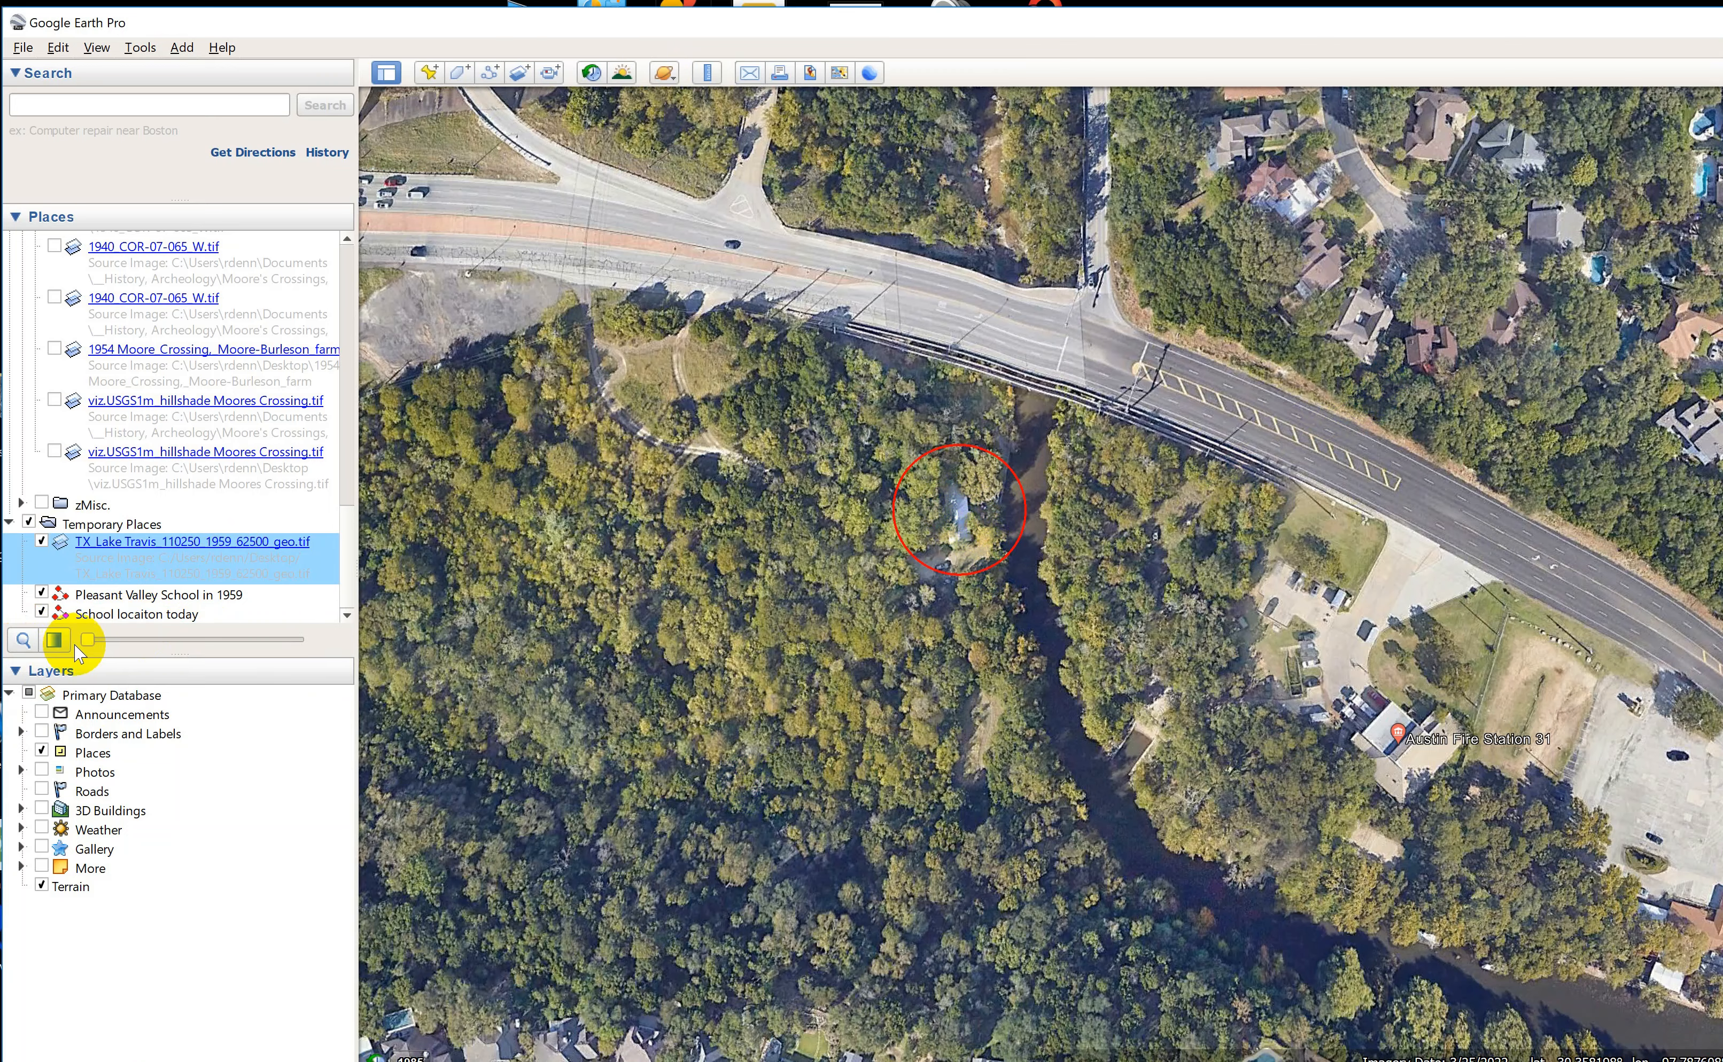
Restore the Lake Travis overlay to full opacity and compare the two school circles on the historic map.
drag(87, 640, 373, 680)
scroll(935, 600, down, 8)
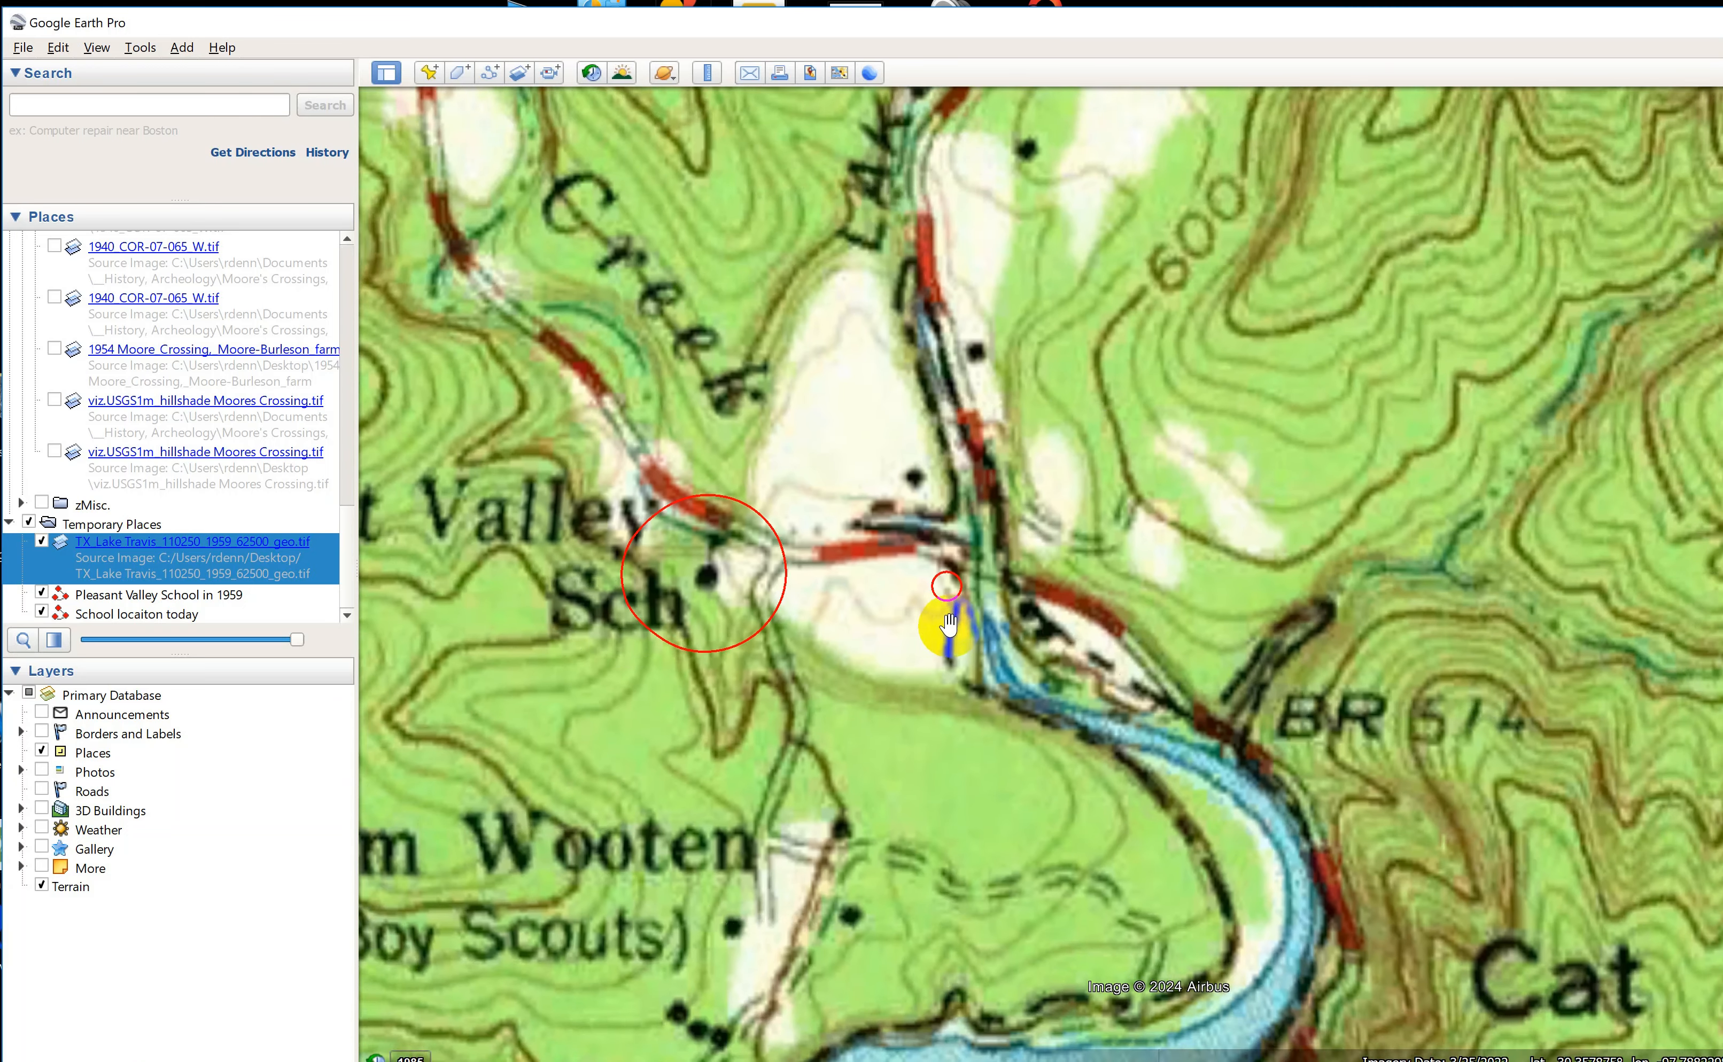
scroll(948, 626, down, 3)
drag(918, 652, 883, 550)
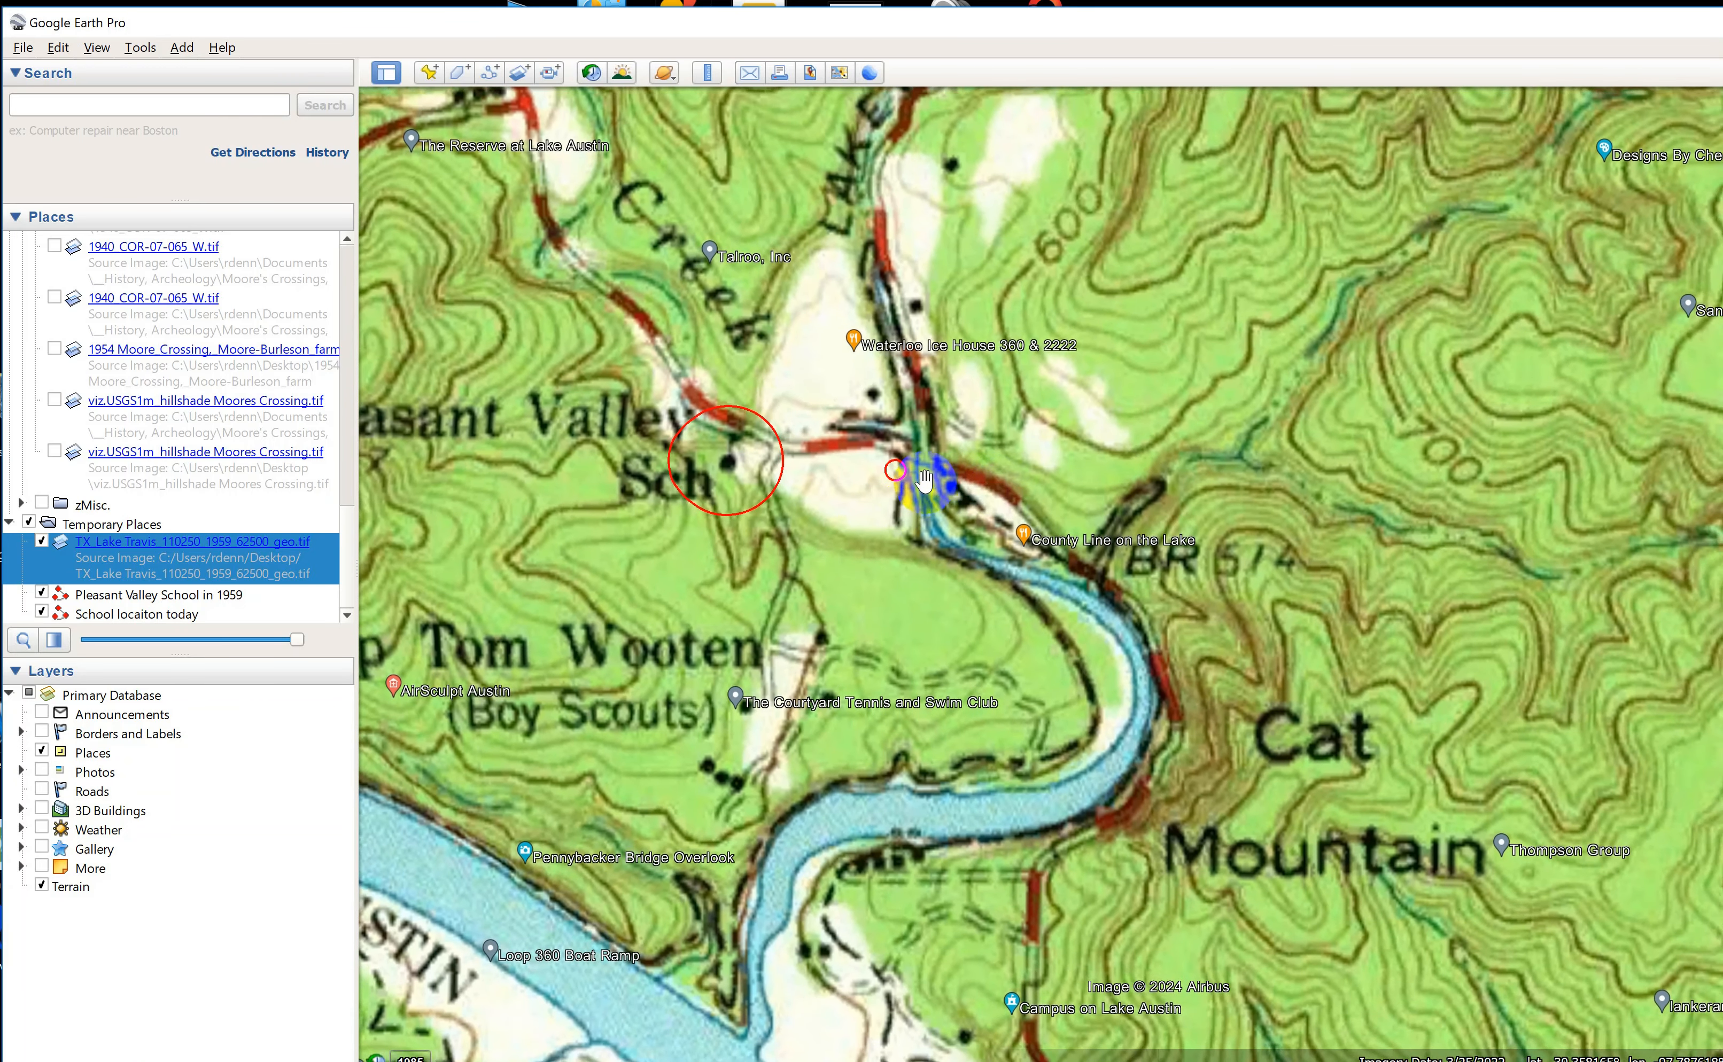
scroll(923, 481, up, 2)
click(865, 499)
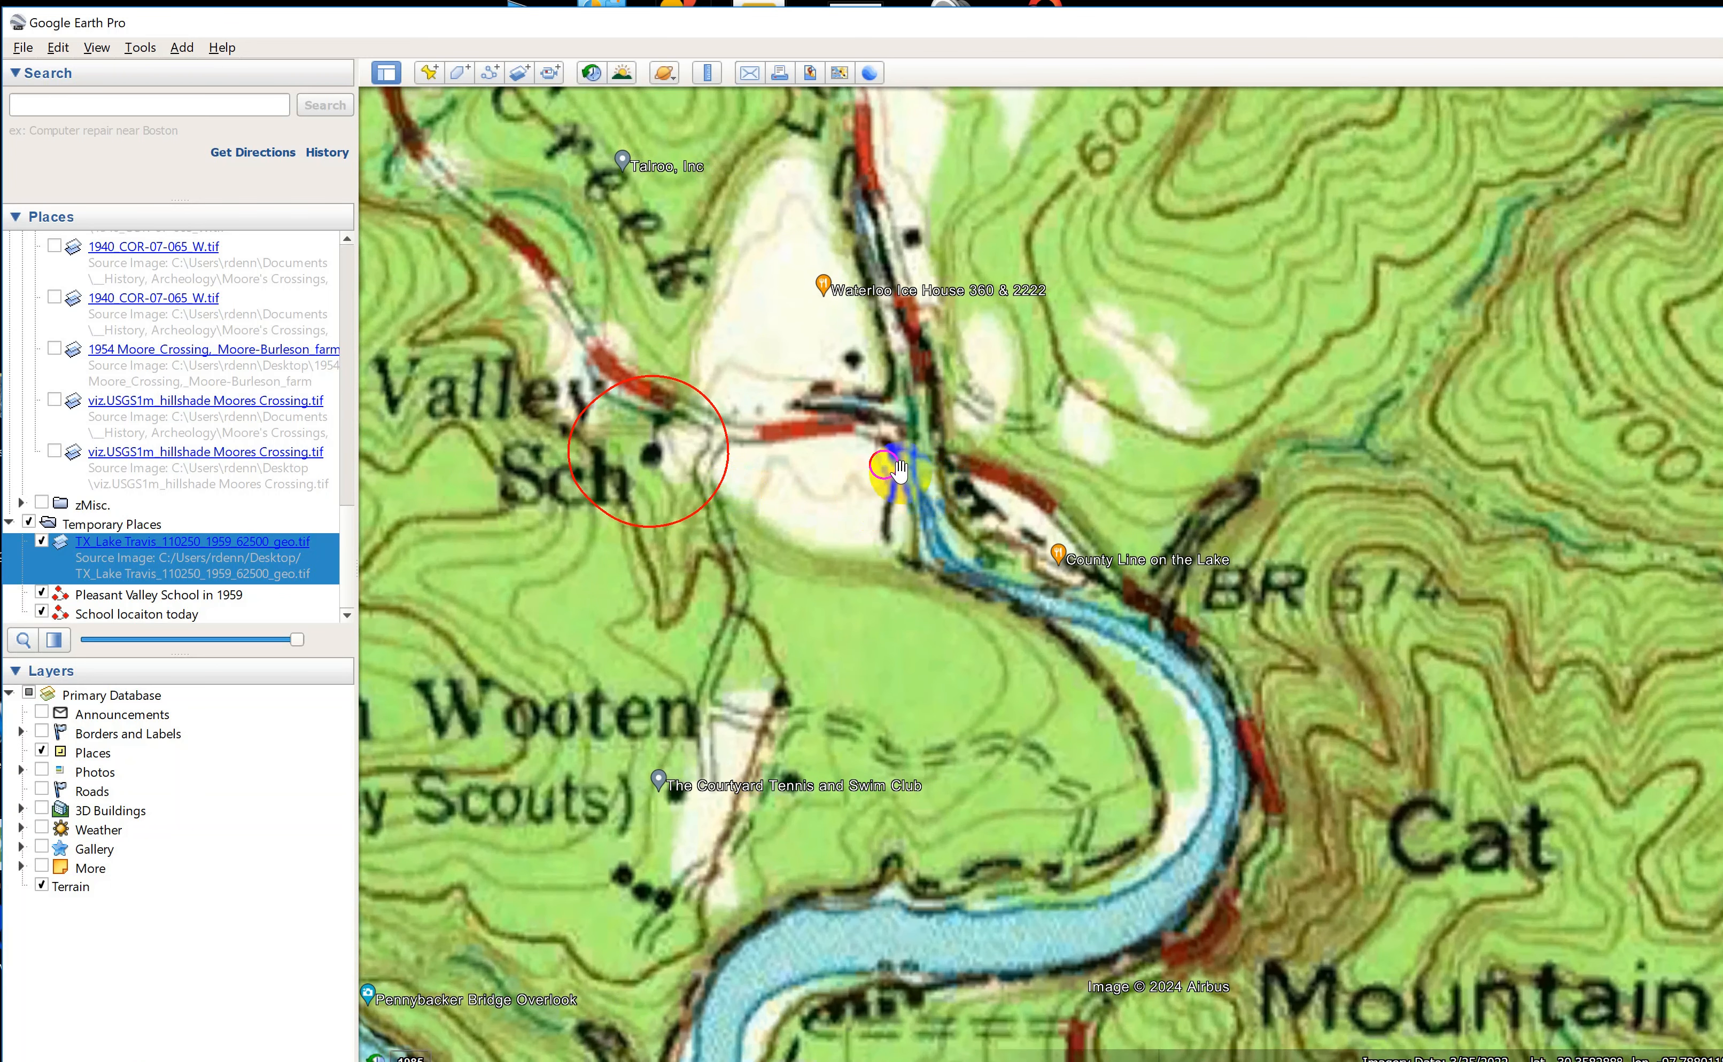
Measure the straight-line distance in miles between the 1959 school symbol and the circle marking today's location, keeping the overlay fully opaque.
click(707, 72)
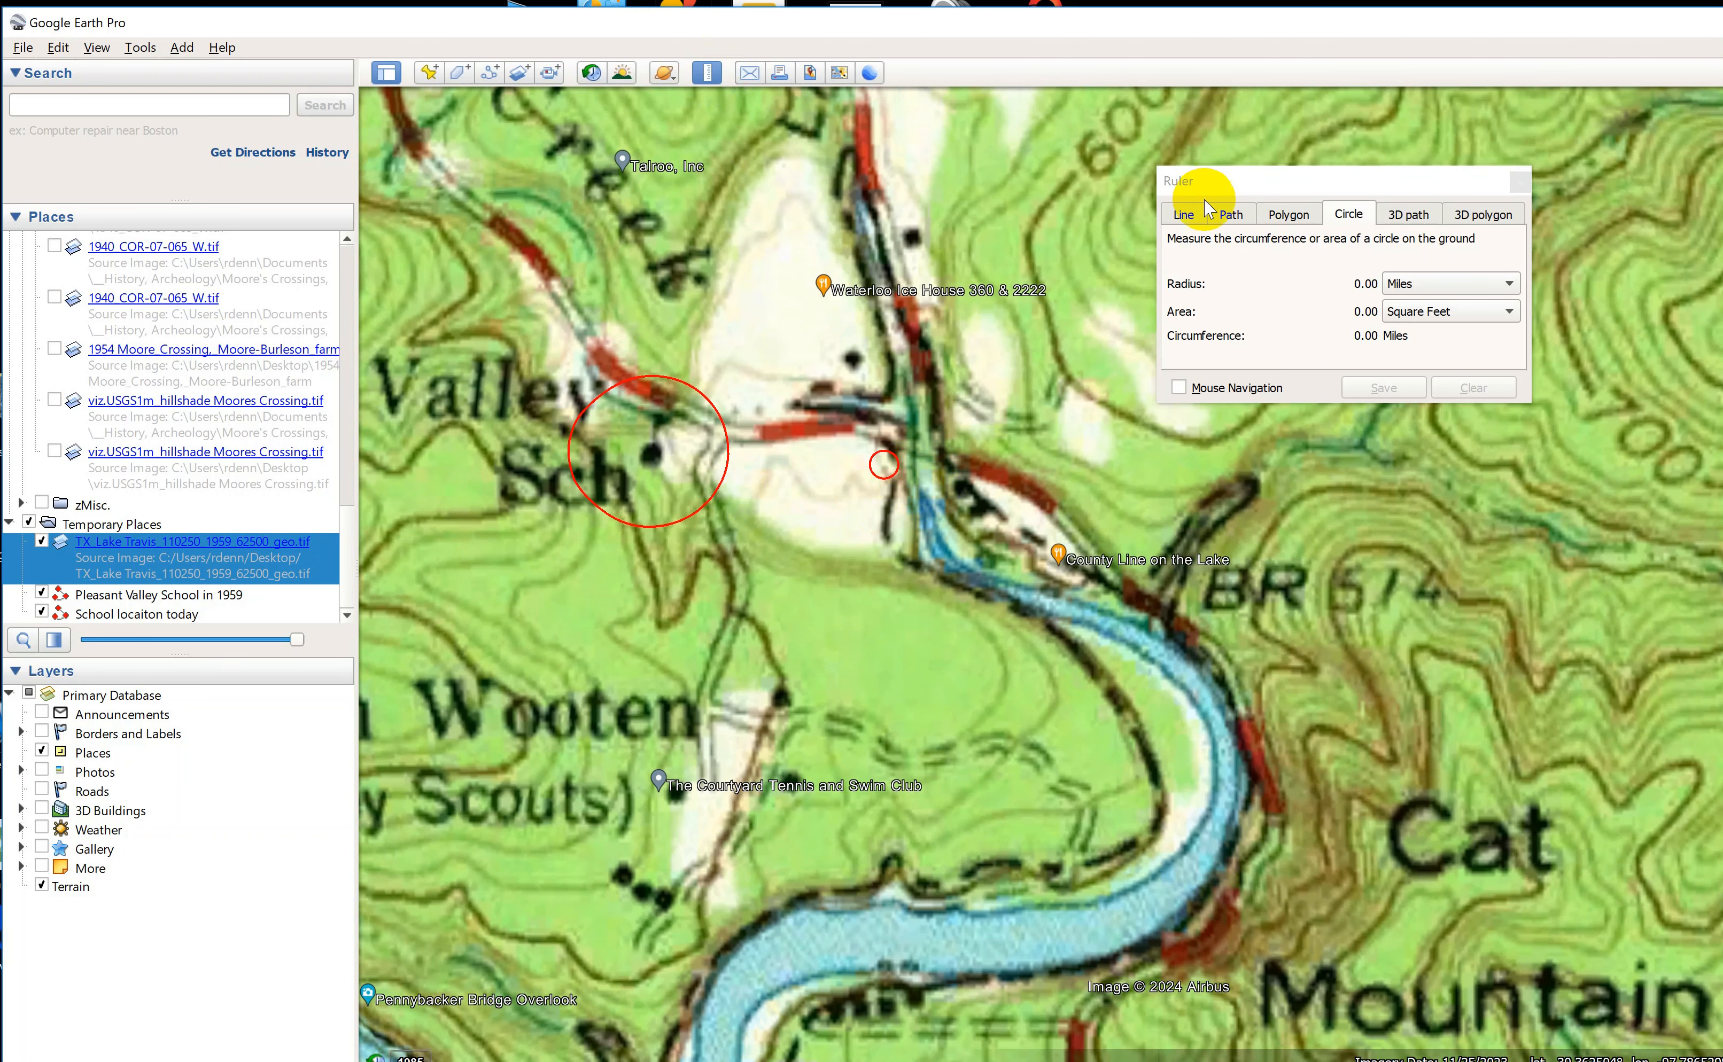
click(1192, 220)
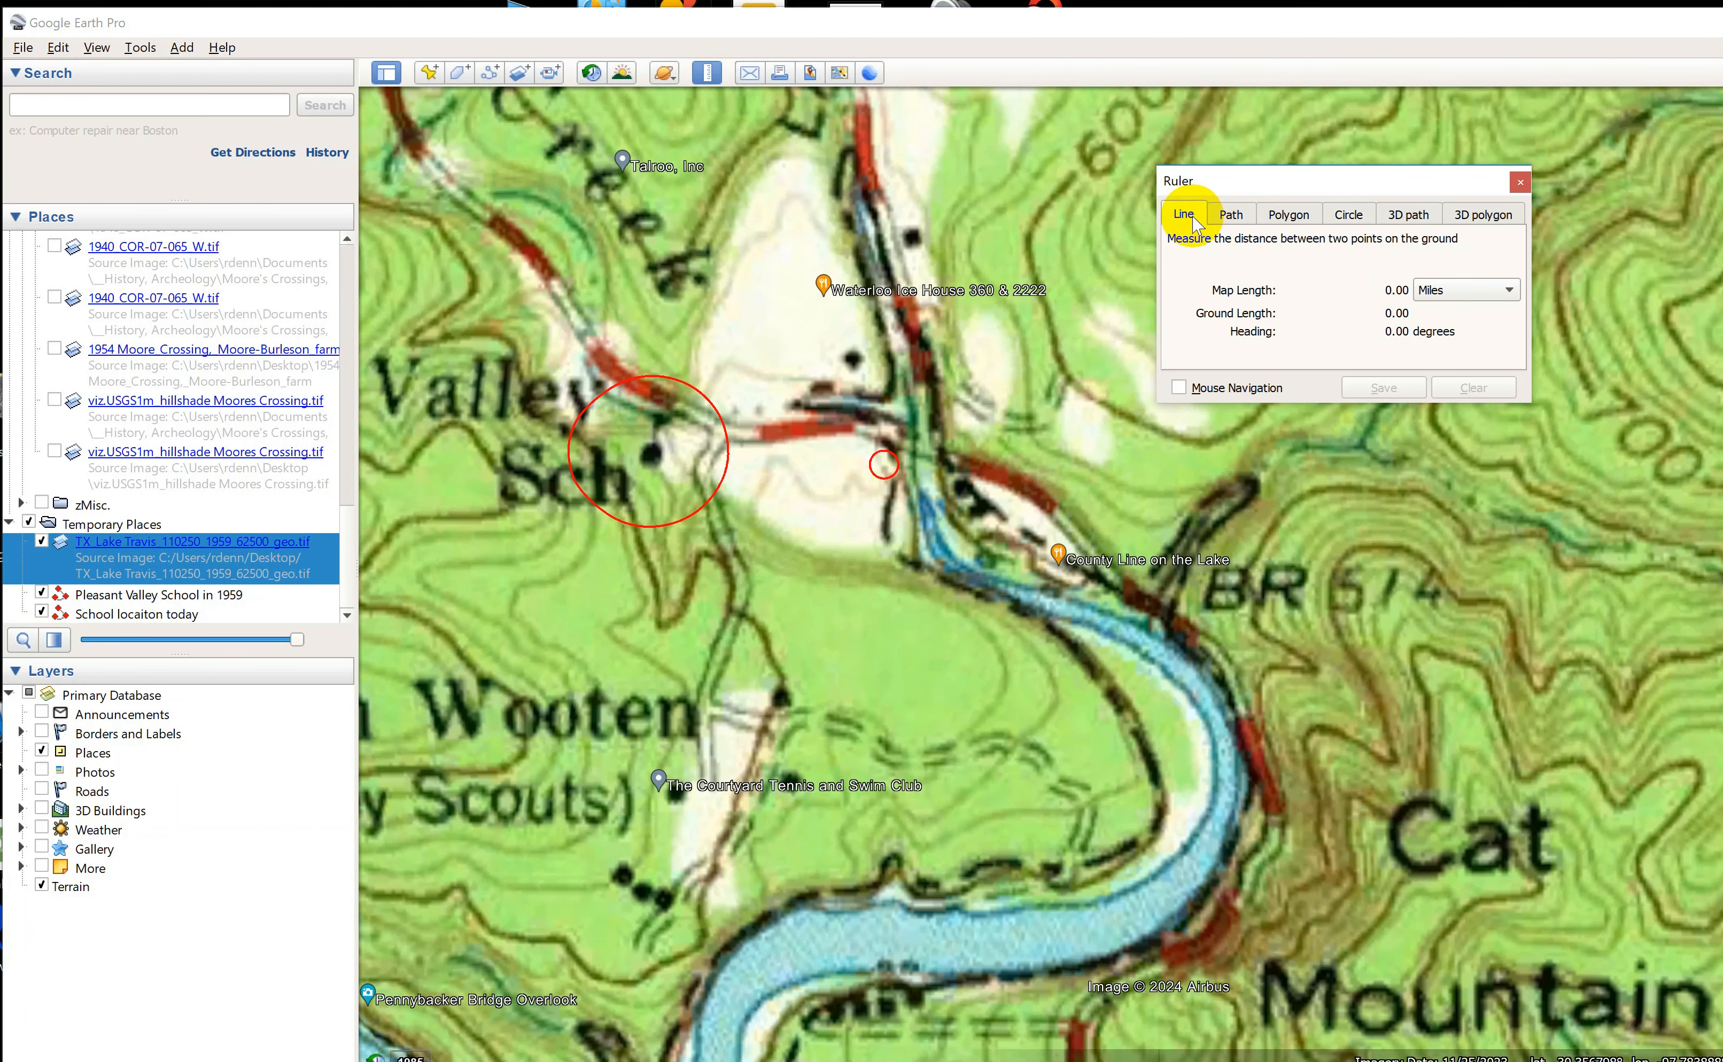
click(1458, 293)
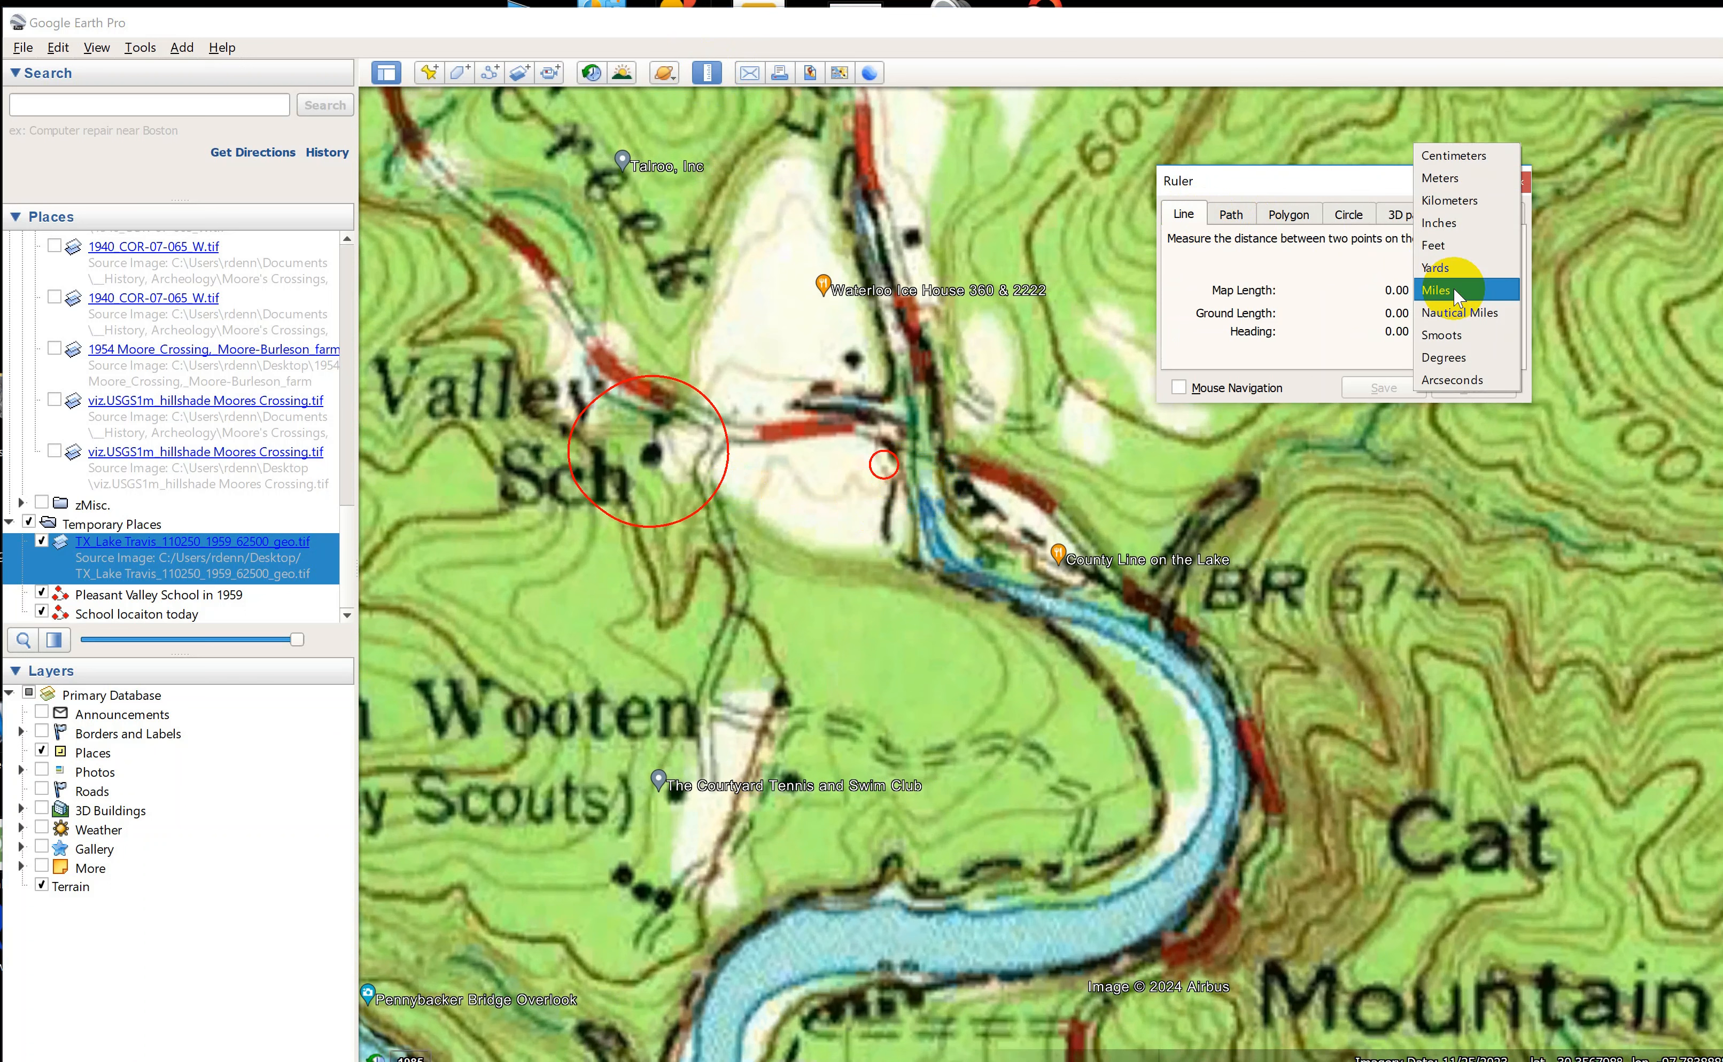
click(1456, 296)
click(652, 451)
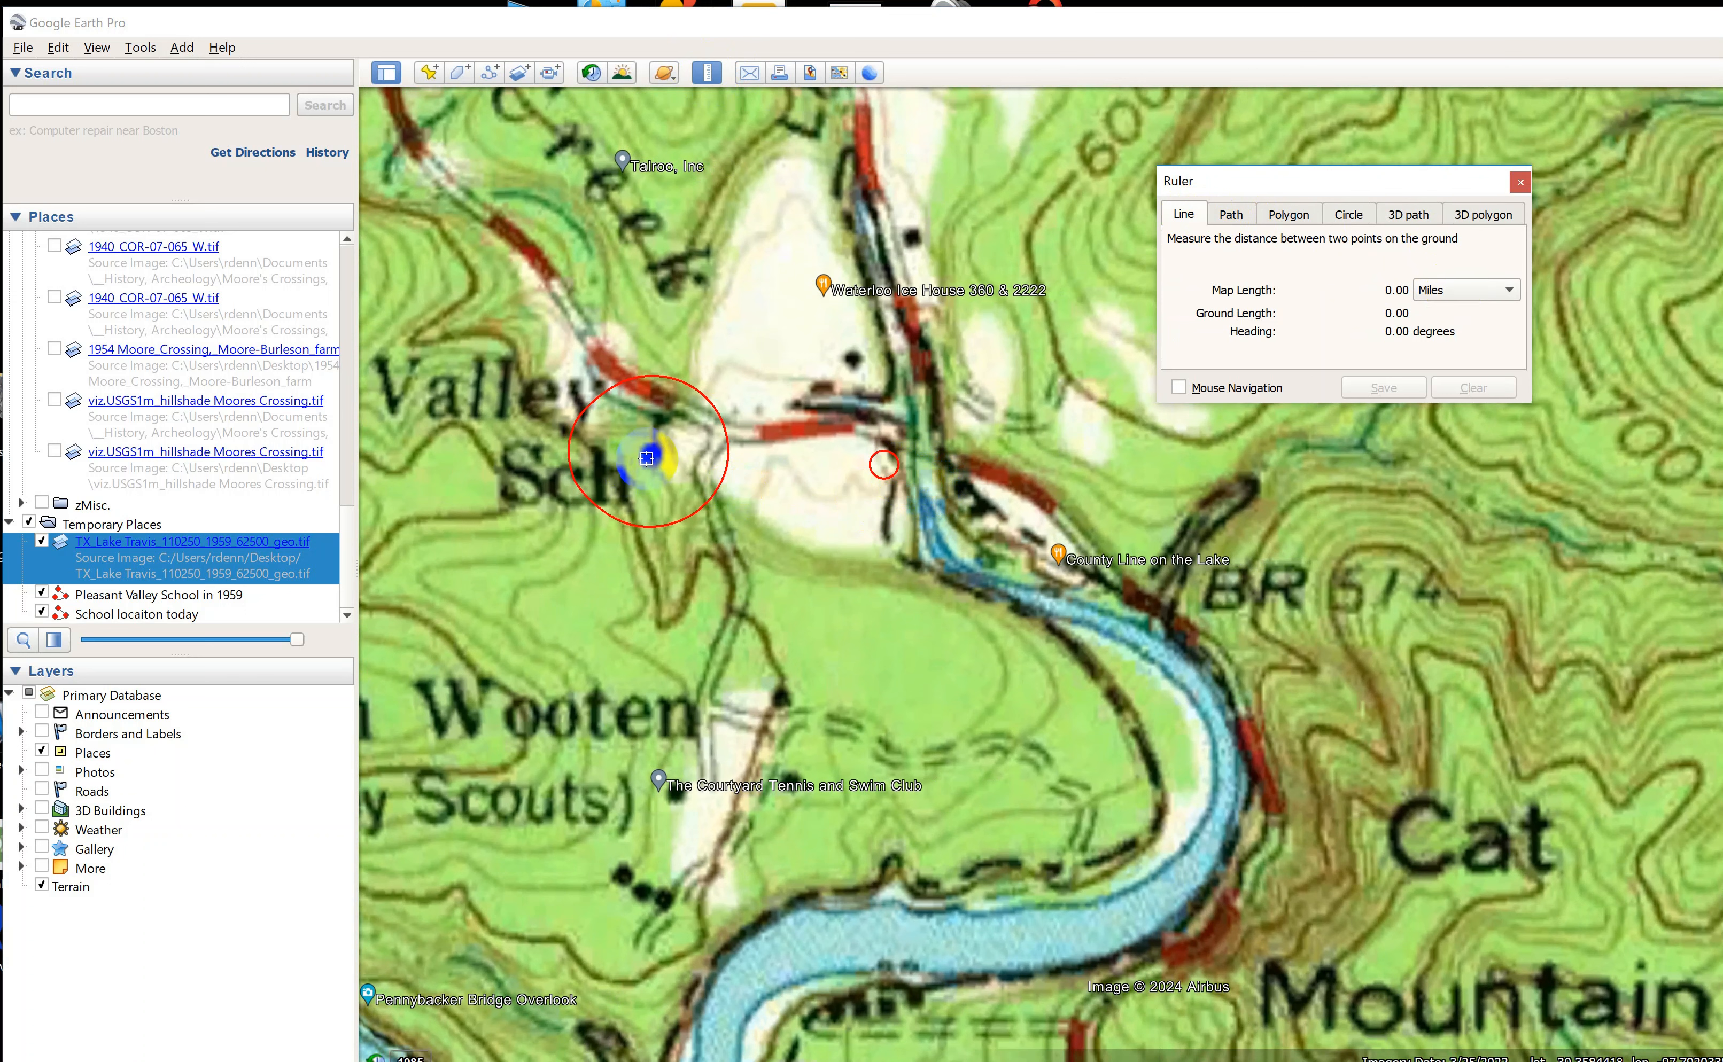
click(650, 453)
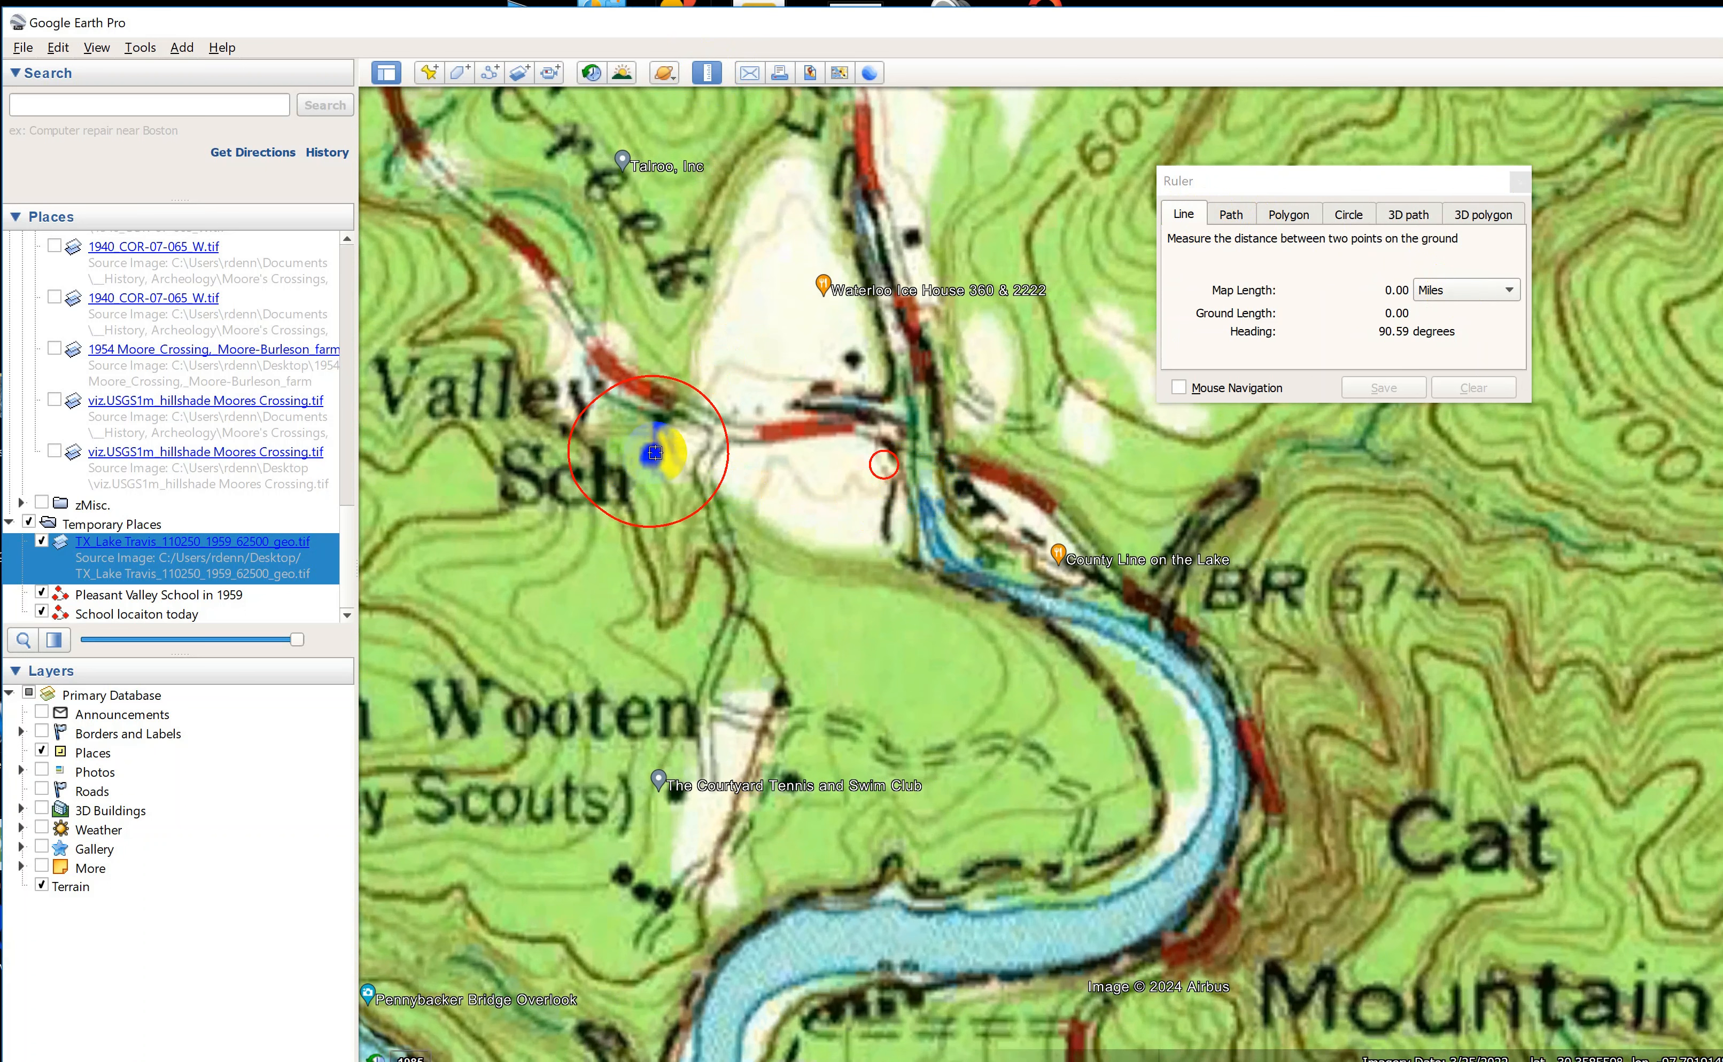
click(883, 468)
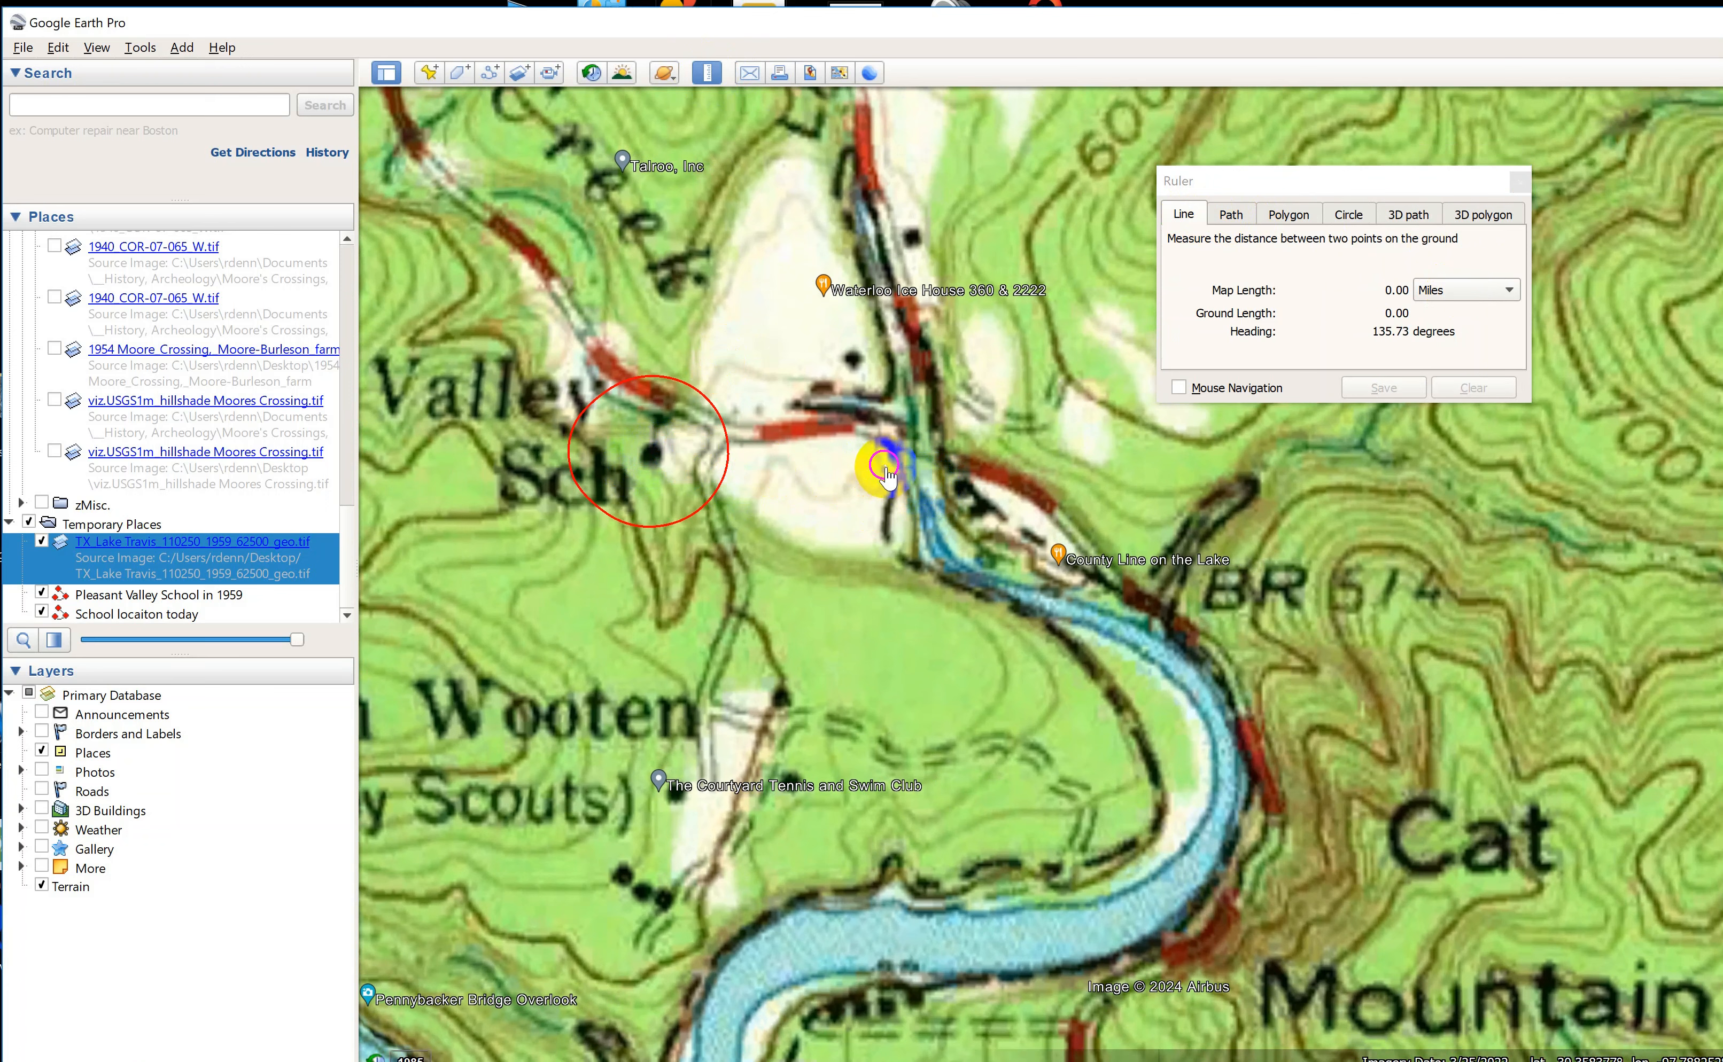
click(651, 457)
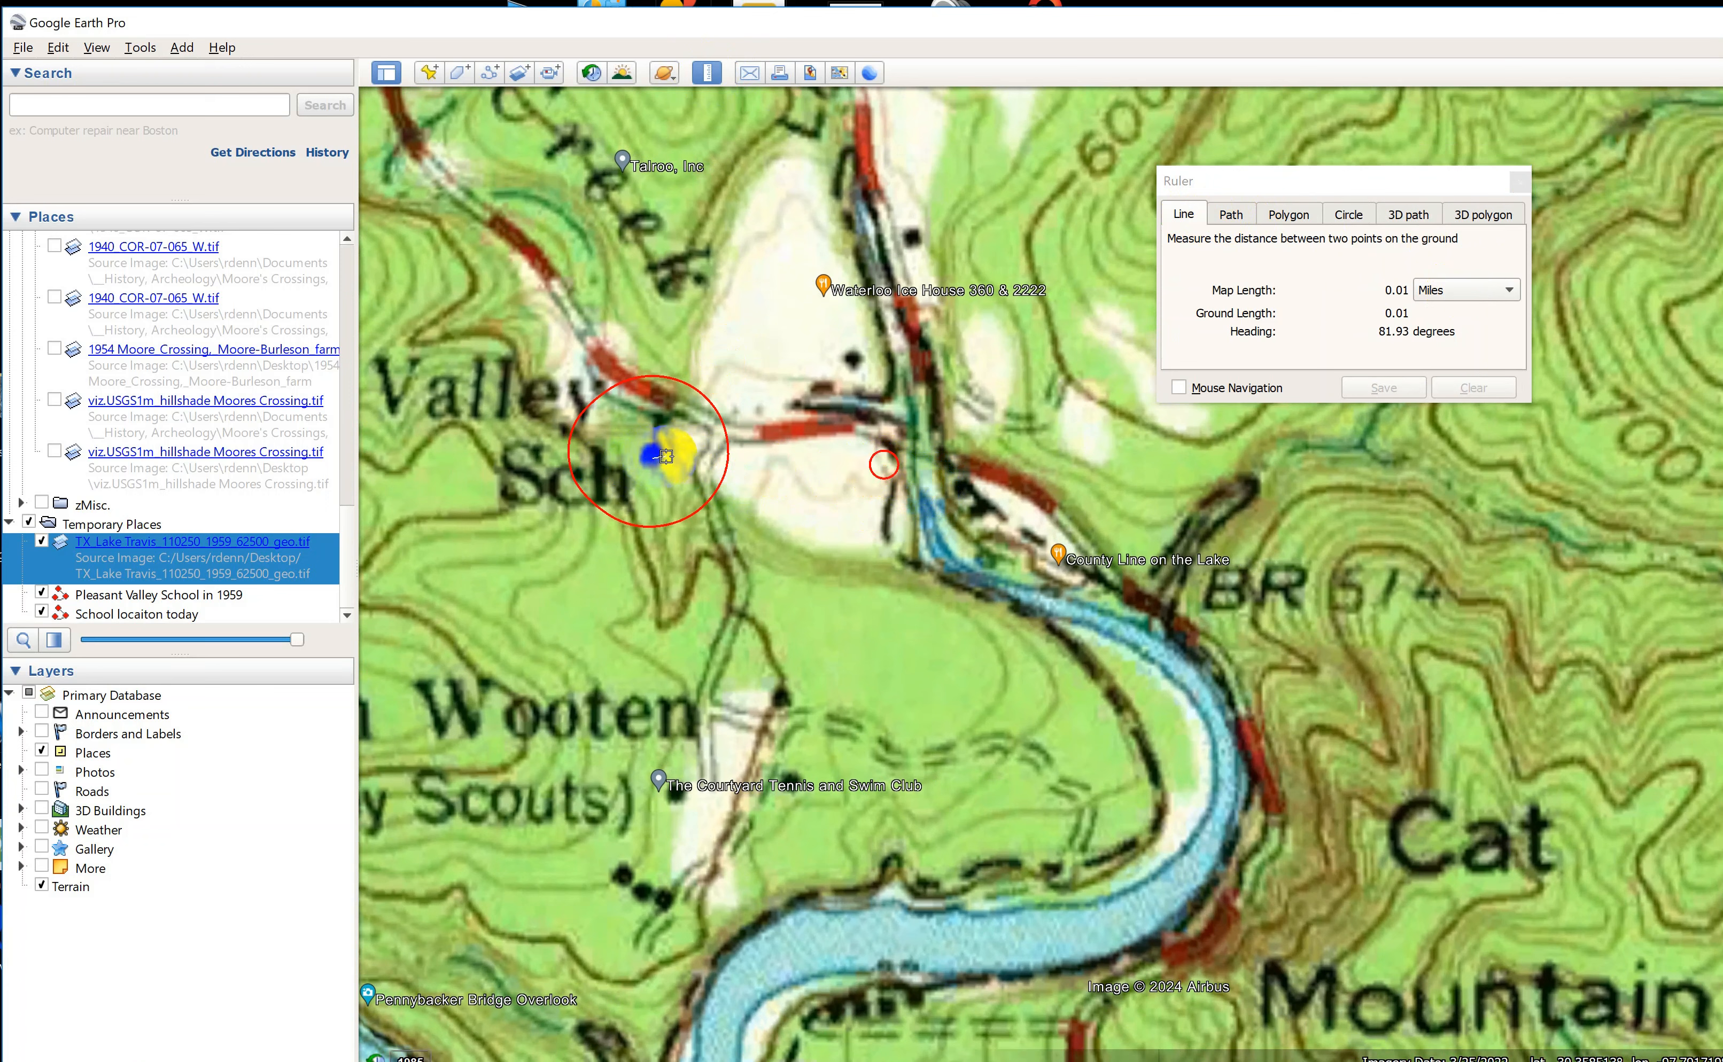
click(883, 464)
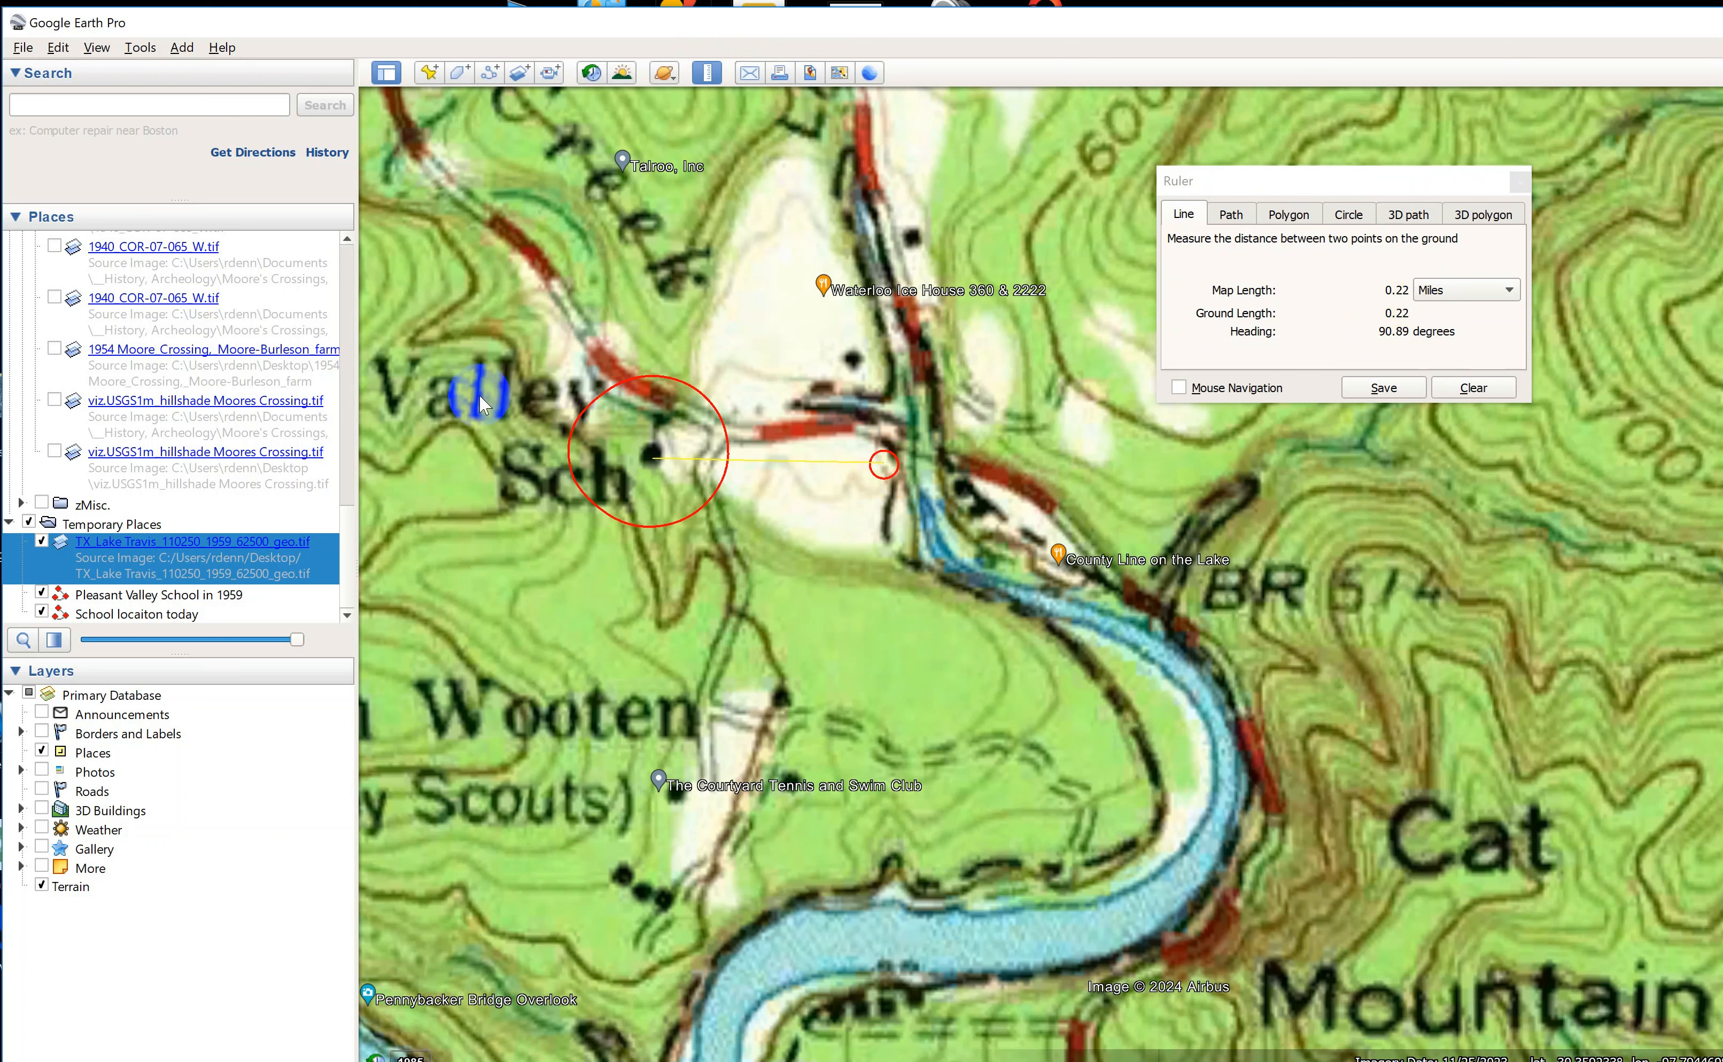
drag(293, 640, 409, 652)
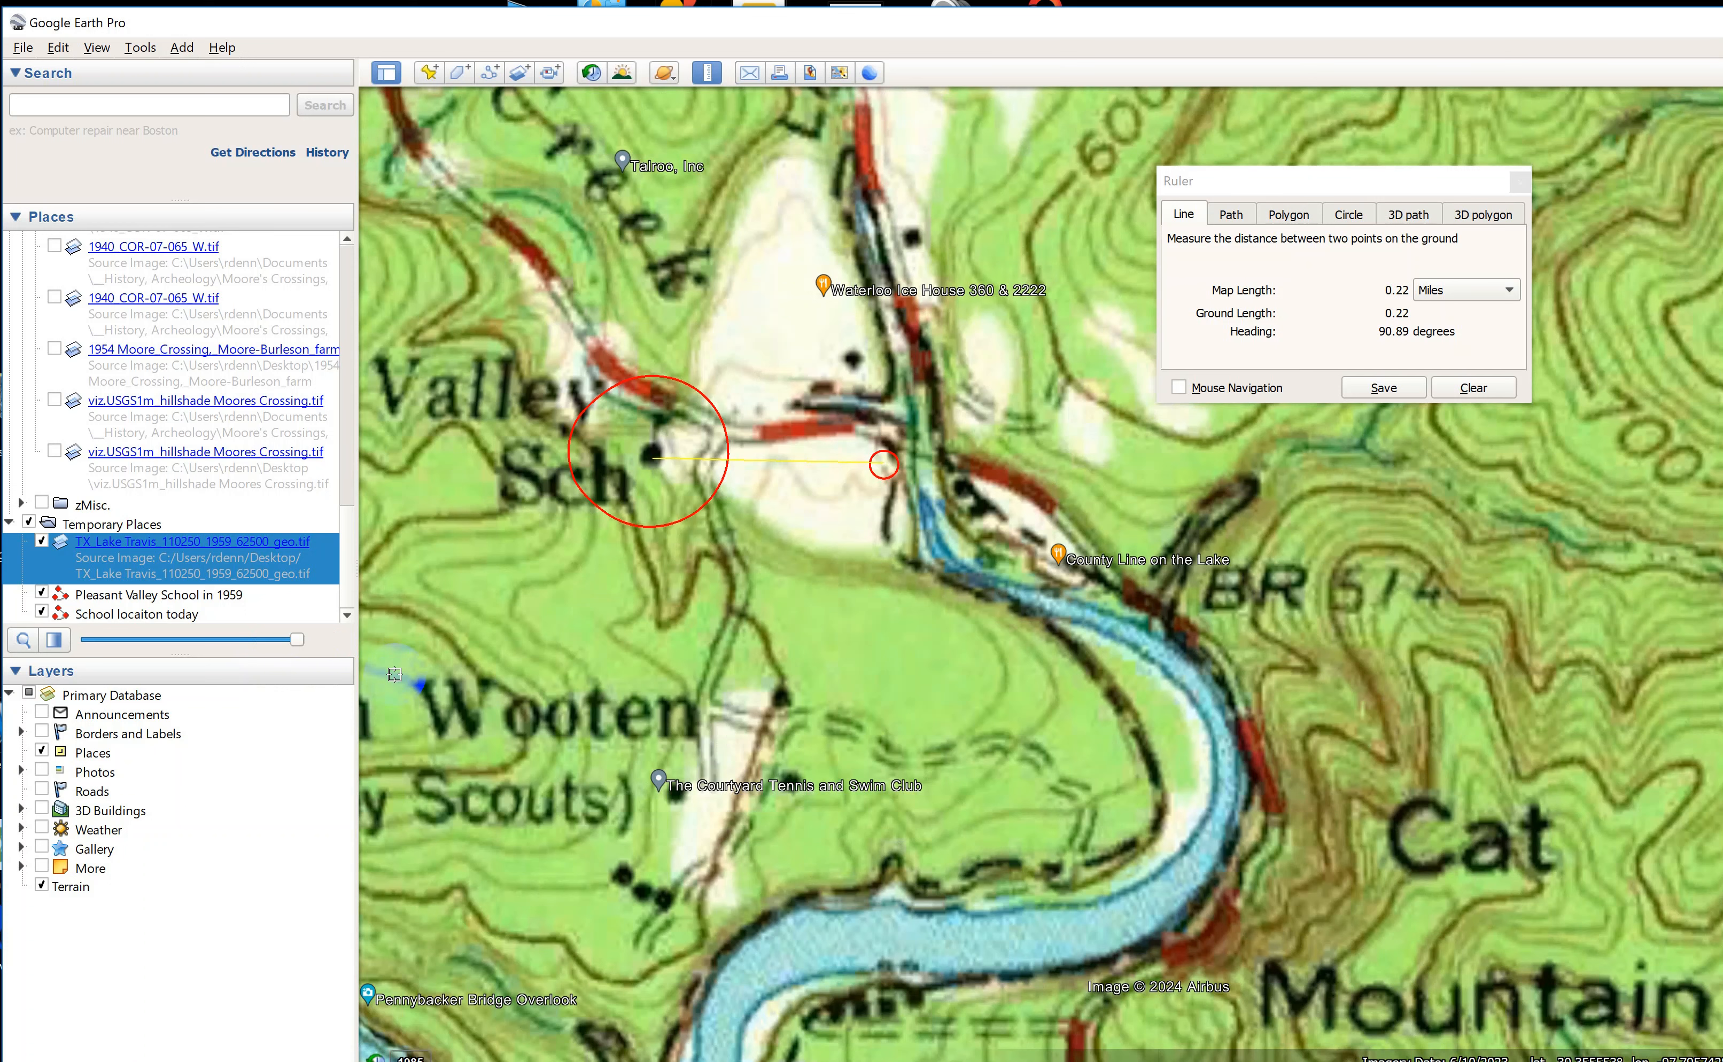